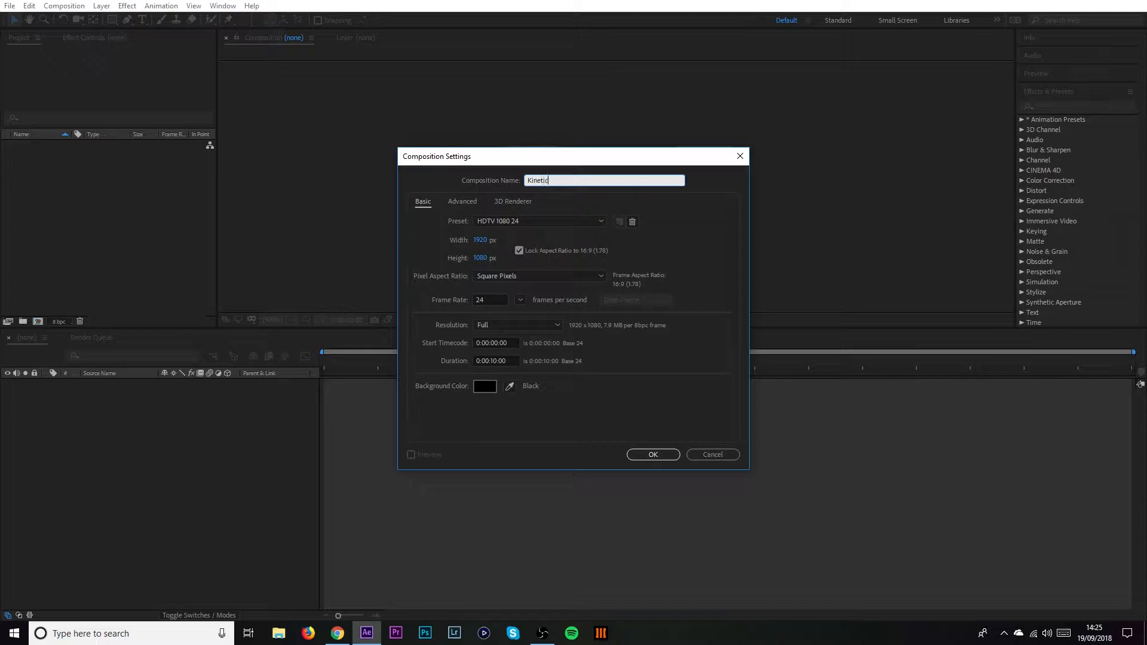
Create a composition named Kinetic Typography at 1920 x 1080, 24 fps, with a 10-second duration.
{"action": "type", "text": "graphy"}
{"action": "double_click", "coordinate": [480, 300]}
{"action": "left_click", "coordinate": [651, 455]}
{"action": "left_click", "coordinate": [651, 456]}
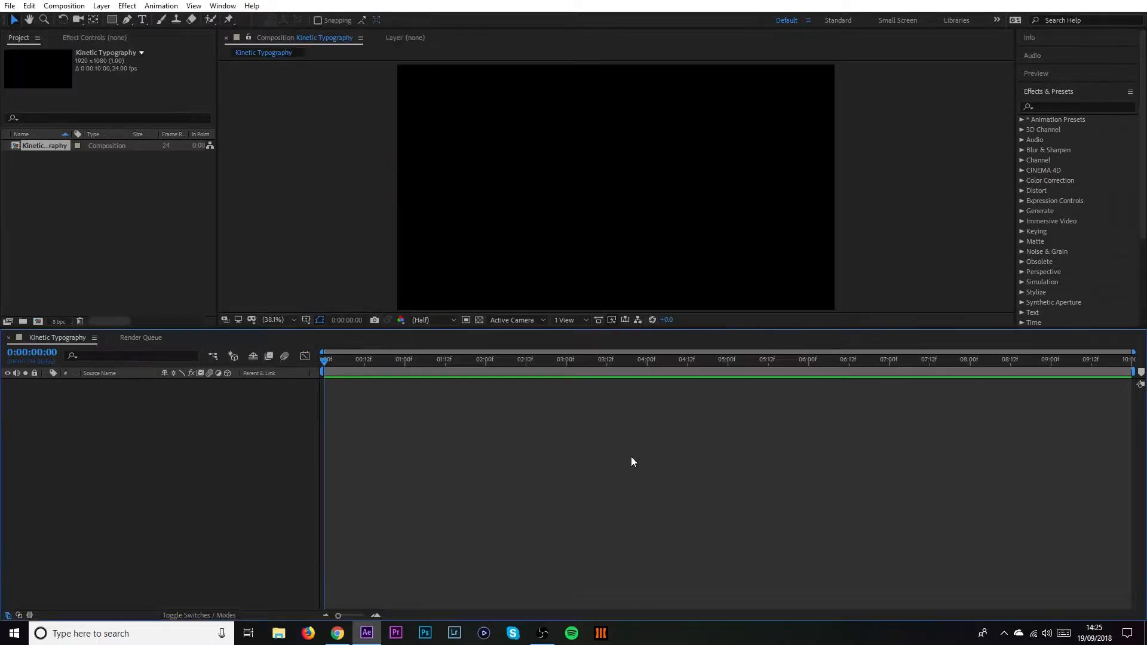
Add a 1920 x 1080 solid layer named Background in yellow, FFD800.
{"action": "right_click", "coordinate": [200, 425]}
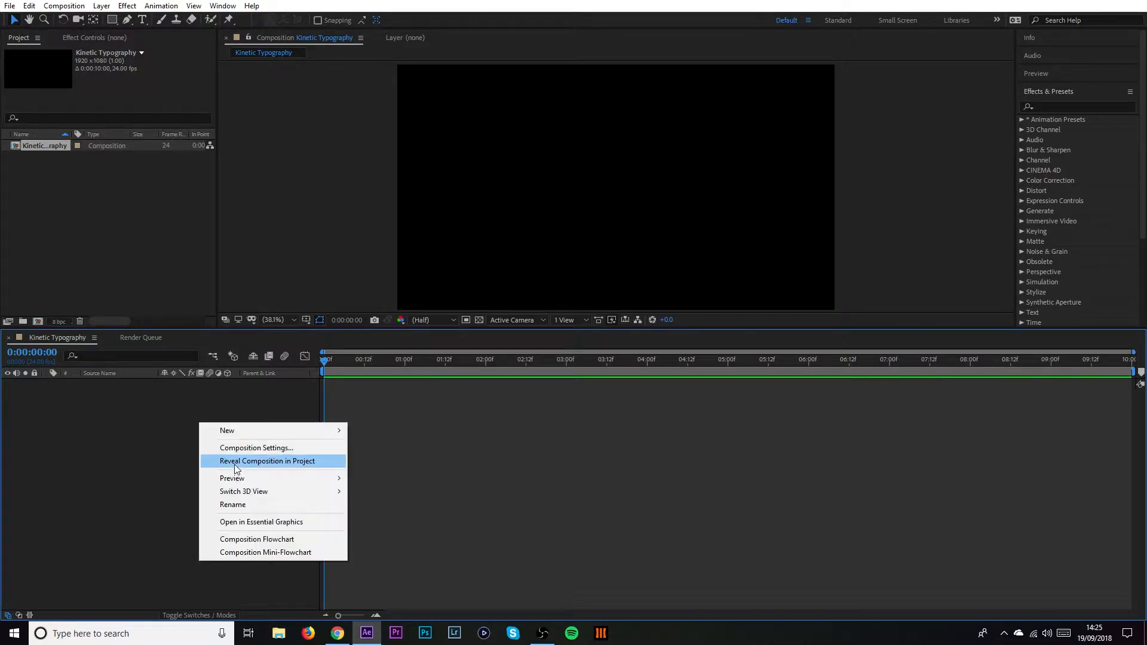
{"action": "mouse_move", "coordinate": [262, 435]}
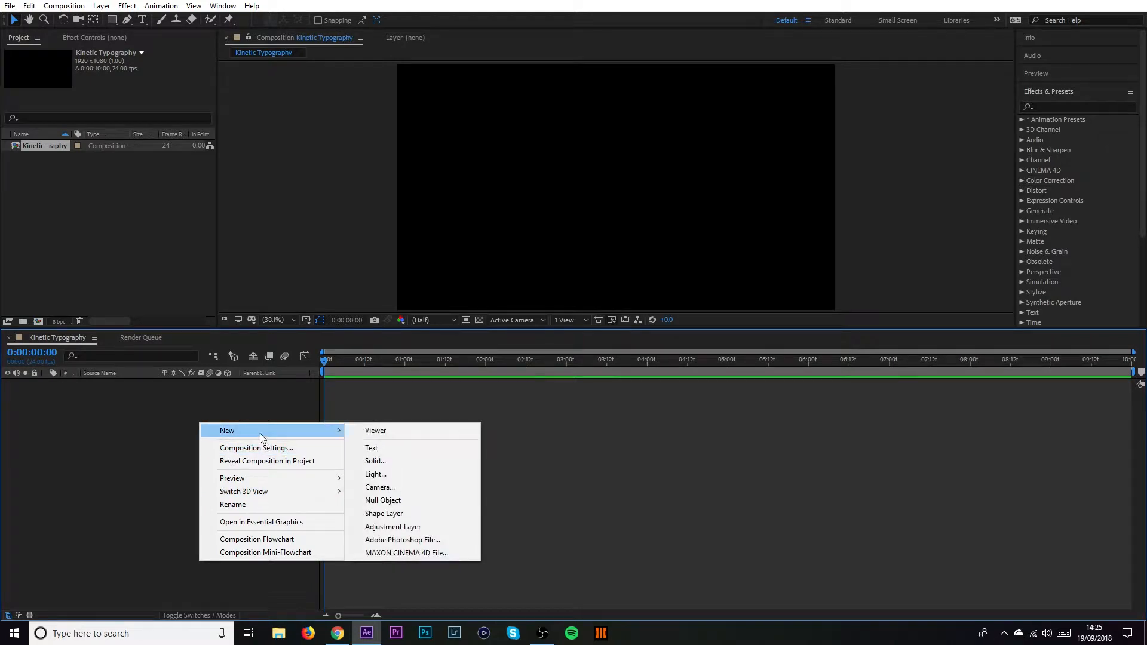
{"action": "left_click", "coordinate": [413, 461]}
{"action": "type", "text": "Ba"}
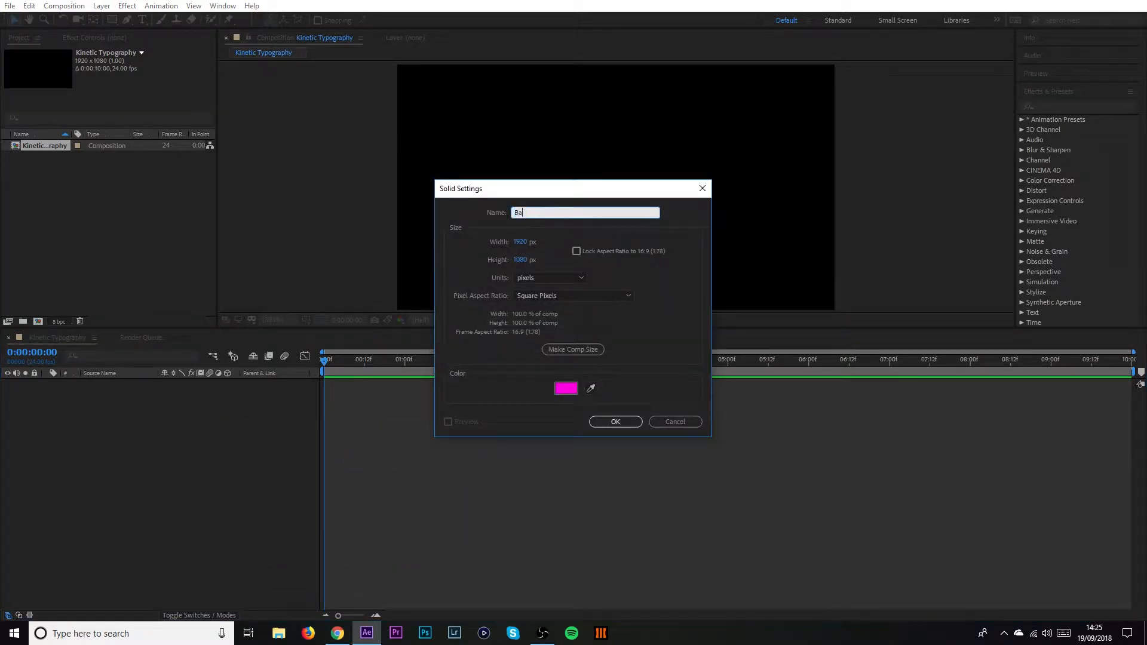
{"action": "type", "text": "ckground"}
{"action": "left_click", "coordinate": [565, 390]}
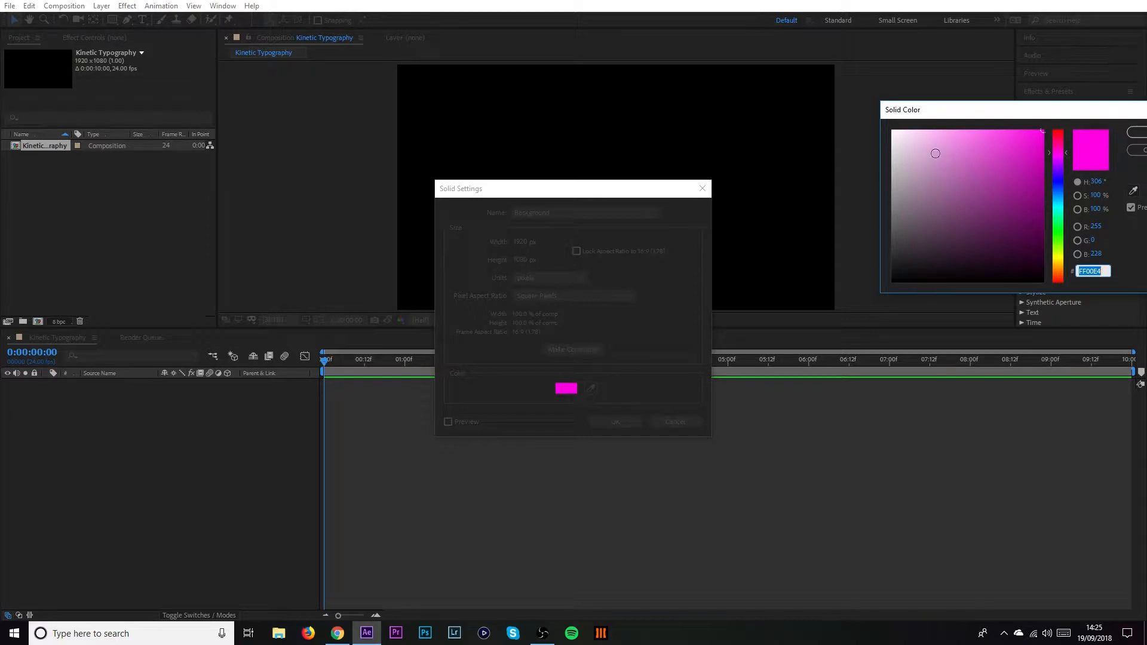
{"action": "left_click", "coordinate": [1061, 213]}
{"action": "left_click_drag", "start_coordinate": [1061, 217], "coordinate": [1063, 265]}
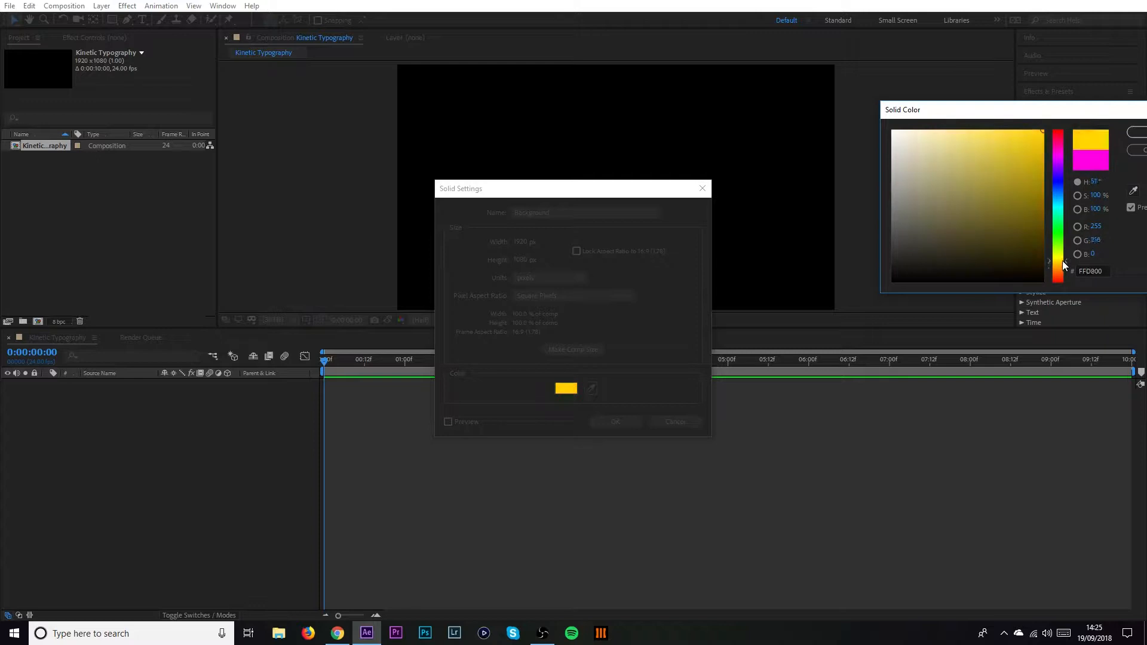
{"action": "left_click", "coordinate": [1138, 132]}
{"action": "left_click", "coordinate": [615, 422]}
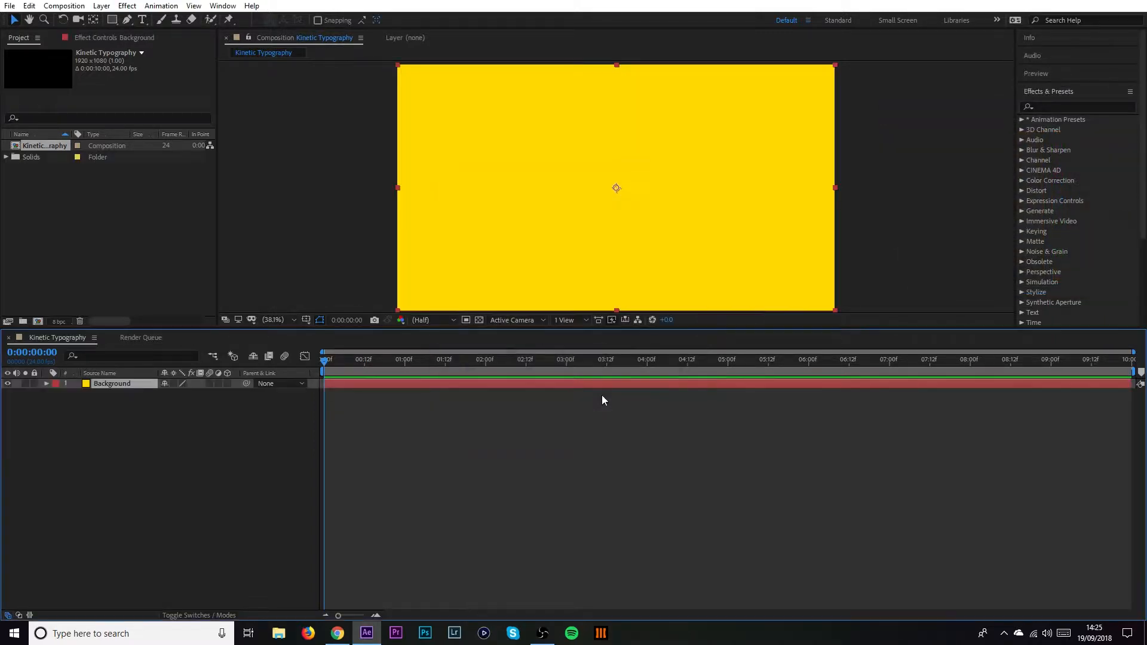
Bring the desktop audio file for typography into the composition timeline and place its layer below Background.
{"action": "left_click", "coordinate": [227, 412]}
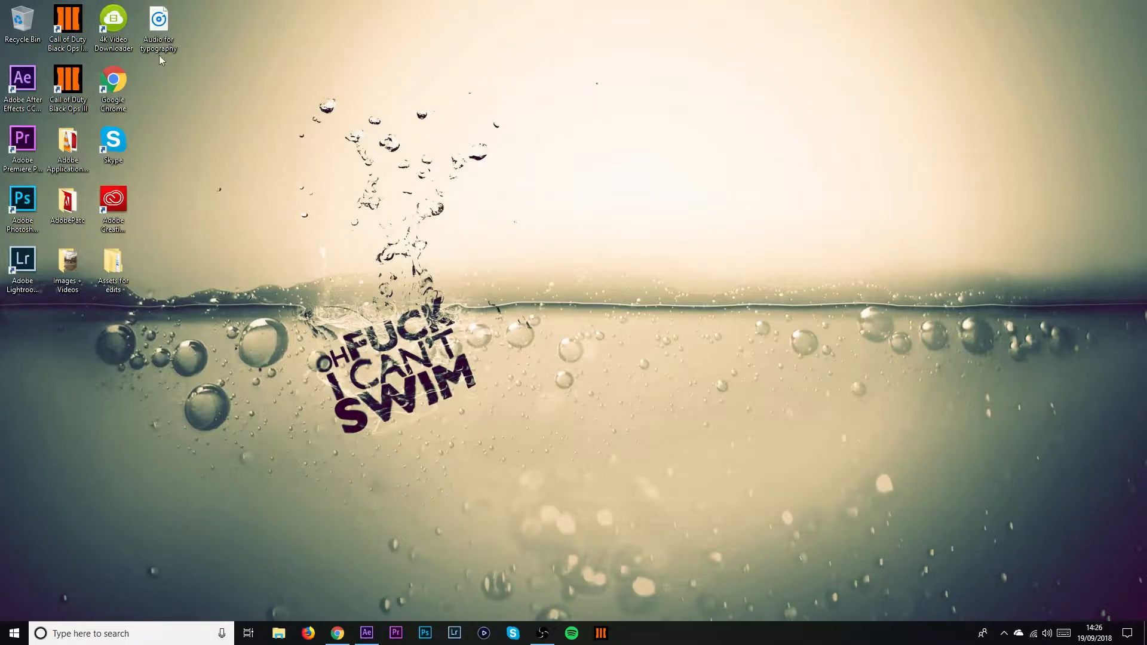
{"action": "left_click_drag", "start_coordinate": [159, 27], "coordinate": [184, 425]}
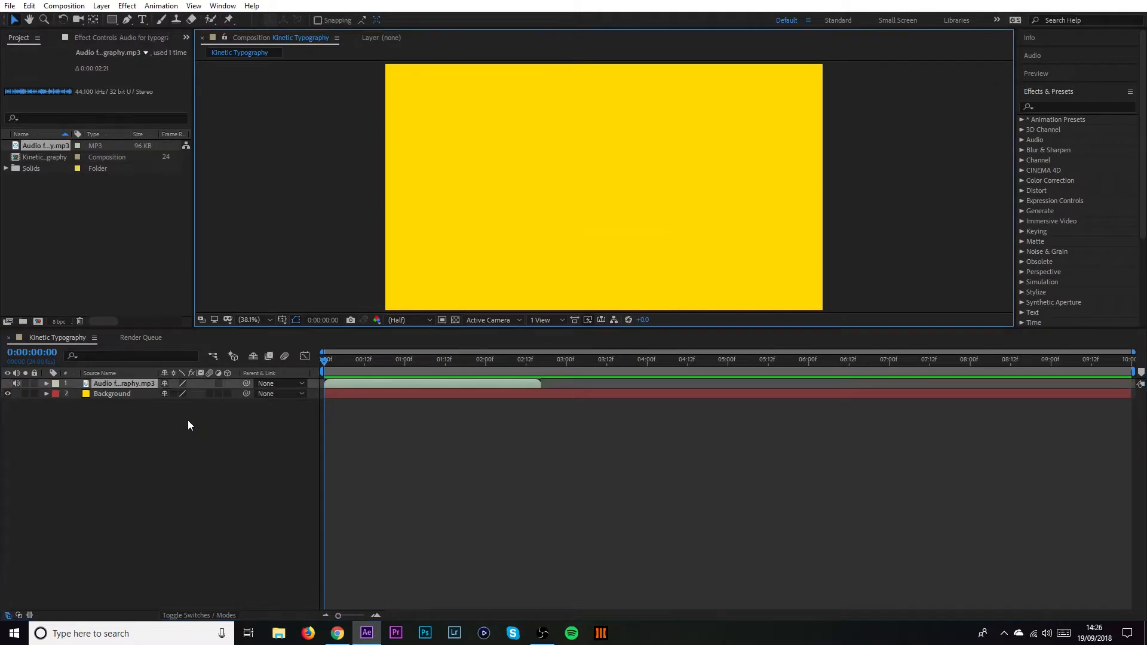
{"action": "left_click_drag", "start_coordinate": [148, 385], "coordinate": [144, 415]}
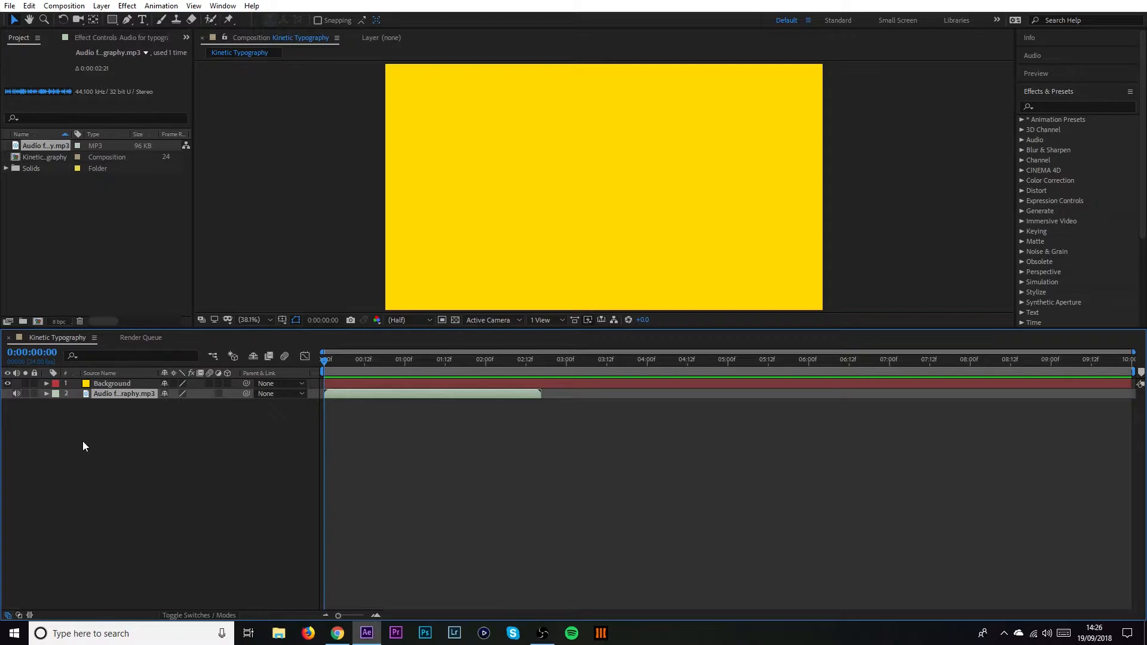
Reveal the audio layer's waveform in the timeline.
{"action": "left_click", "coordinate": [231, 393]}
{"action": "left_click", "coordinate": [130, 393]}
{"action": "key", "text": "l"}
{"action": "key", "text": "l"}
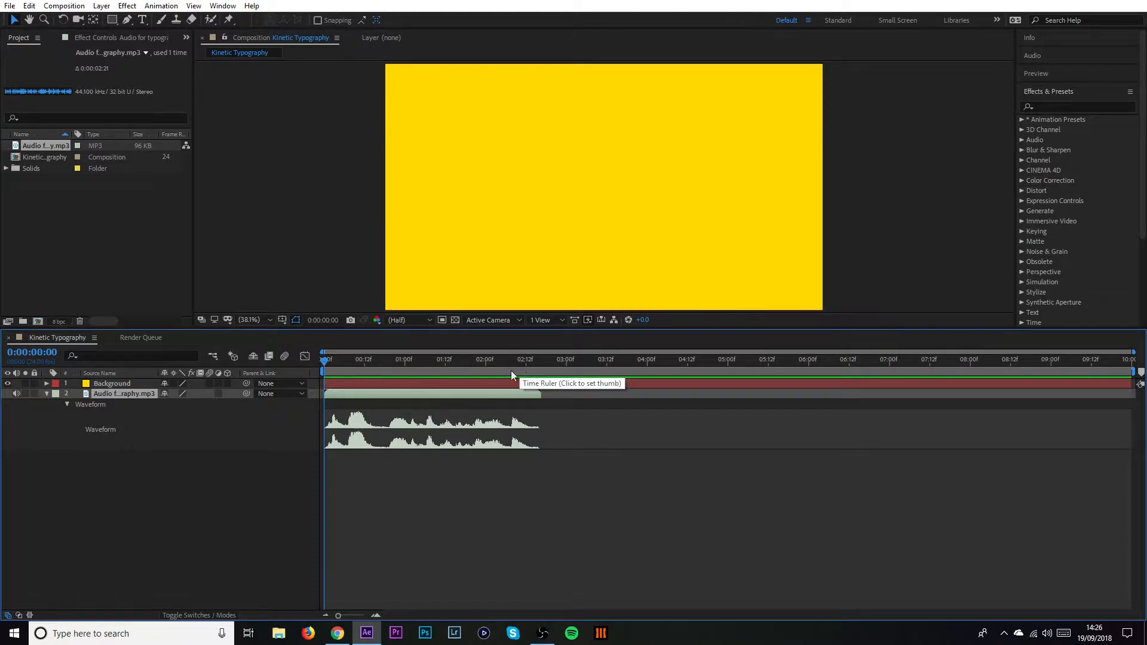
Set the work area end to where the audio finishes and trim the composition to the work area.
{"action": "left_click_drag", "start_coordinate": [493, 361], "coordinate": [546, 358]}
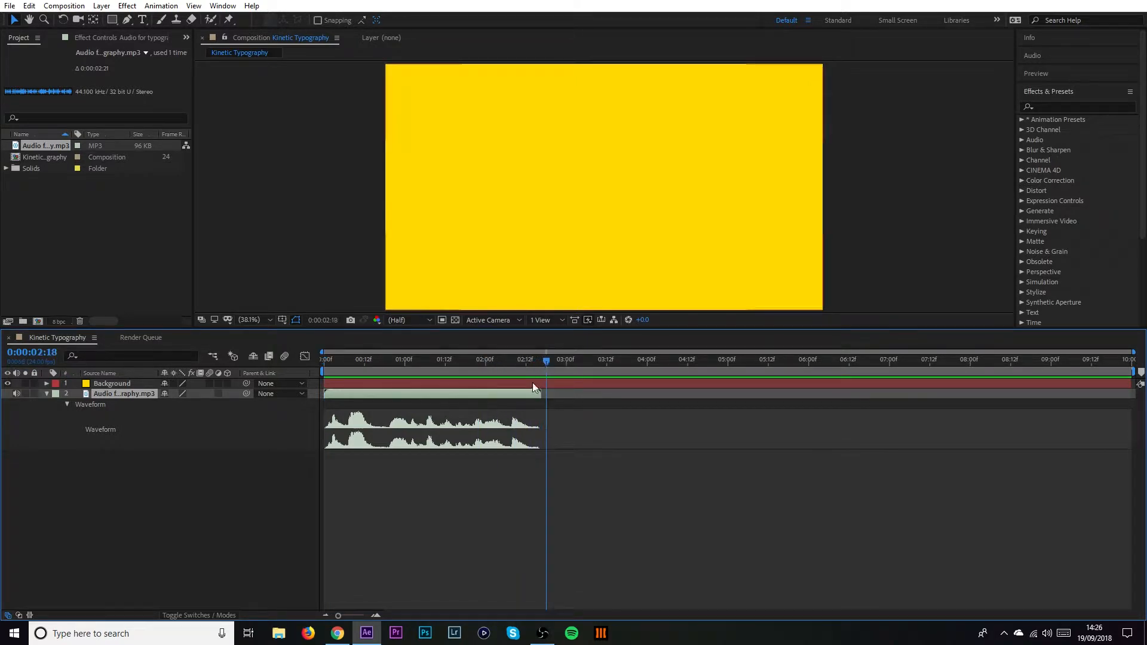
{"action": "key", "text": "n"}
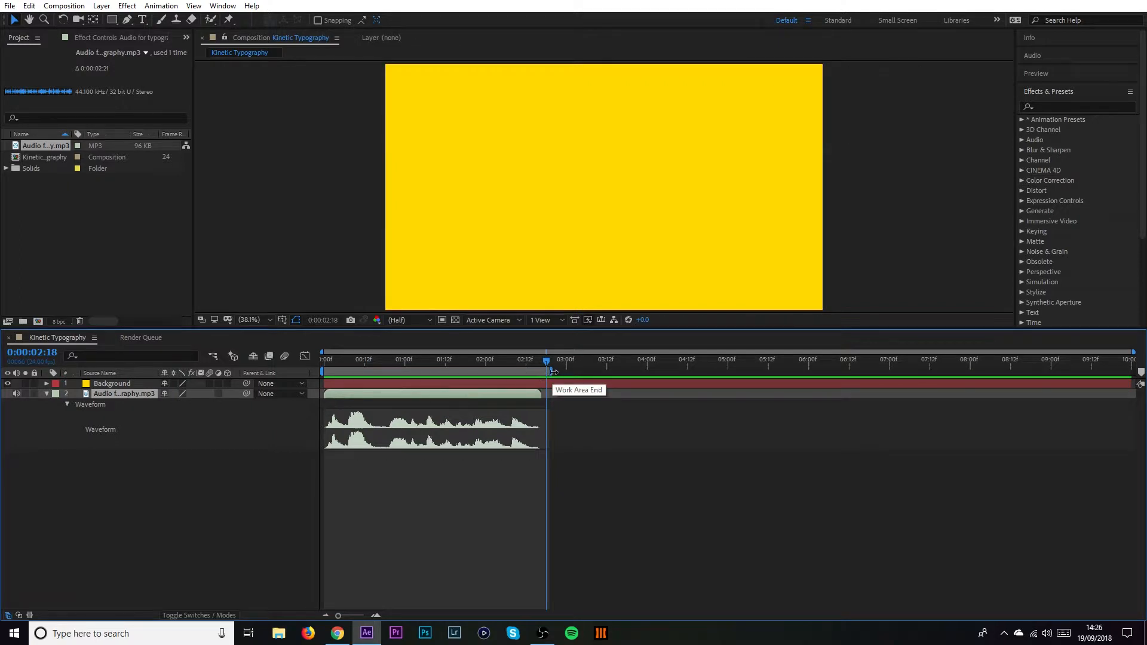
{"action": "left_click_drag", "start_coordinate": [552, 372], "coordinate": [530, 361]}
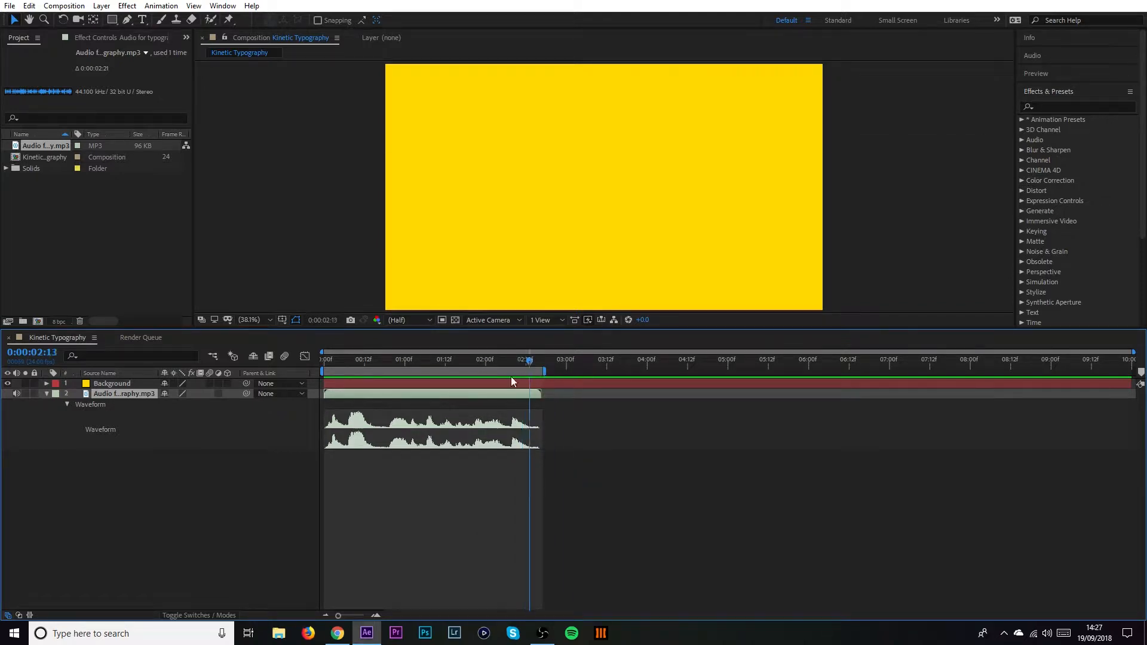
{"action": "right_click", "coordinate": [512, 375]}
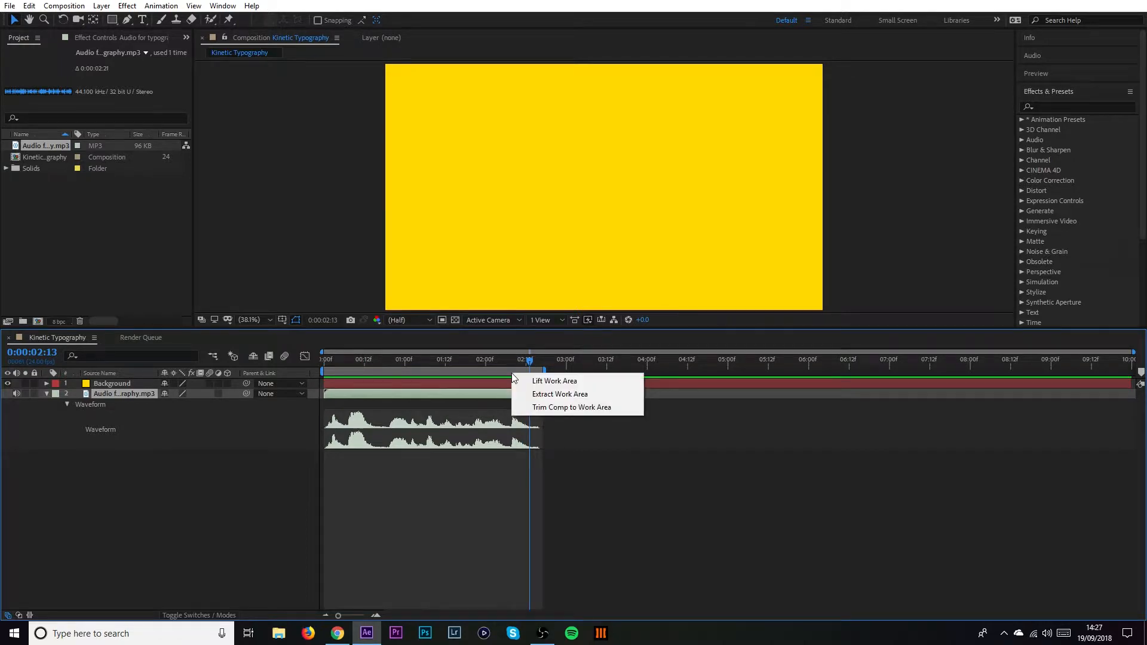
{"action": "left_click", "coordinate": [556, 408]}
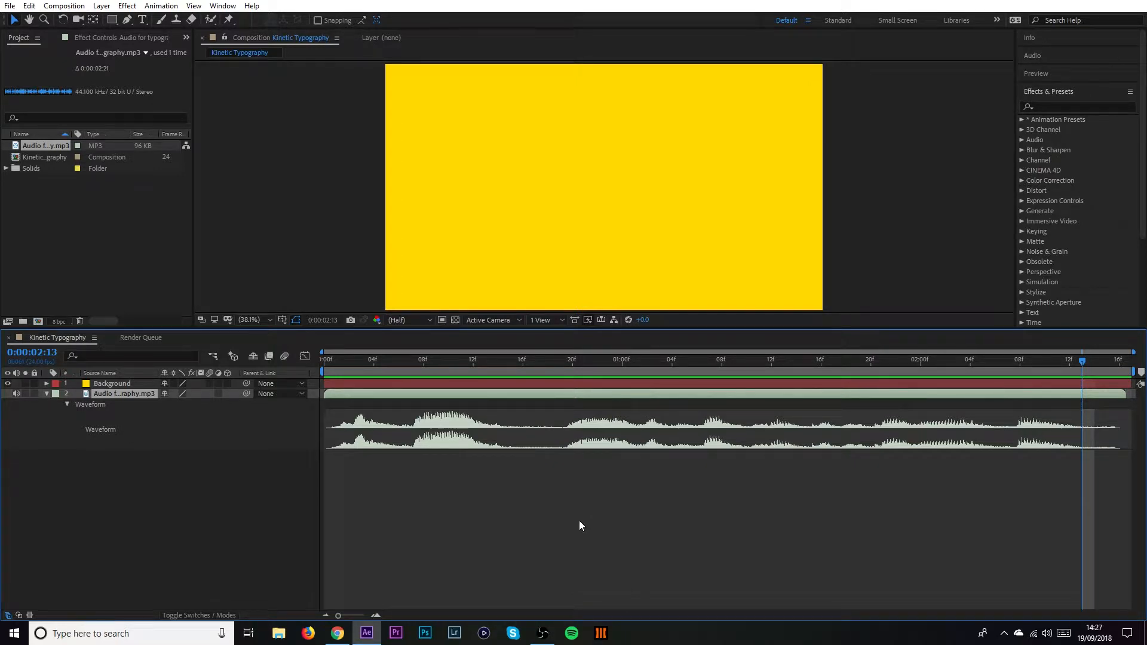
Preview the voice audio from the first frame and return to the start of the composition.
{"action": "left_click_drag", "start_coordinate": [361, 360], "coordinate": [299, 375]}
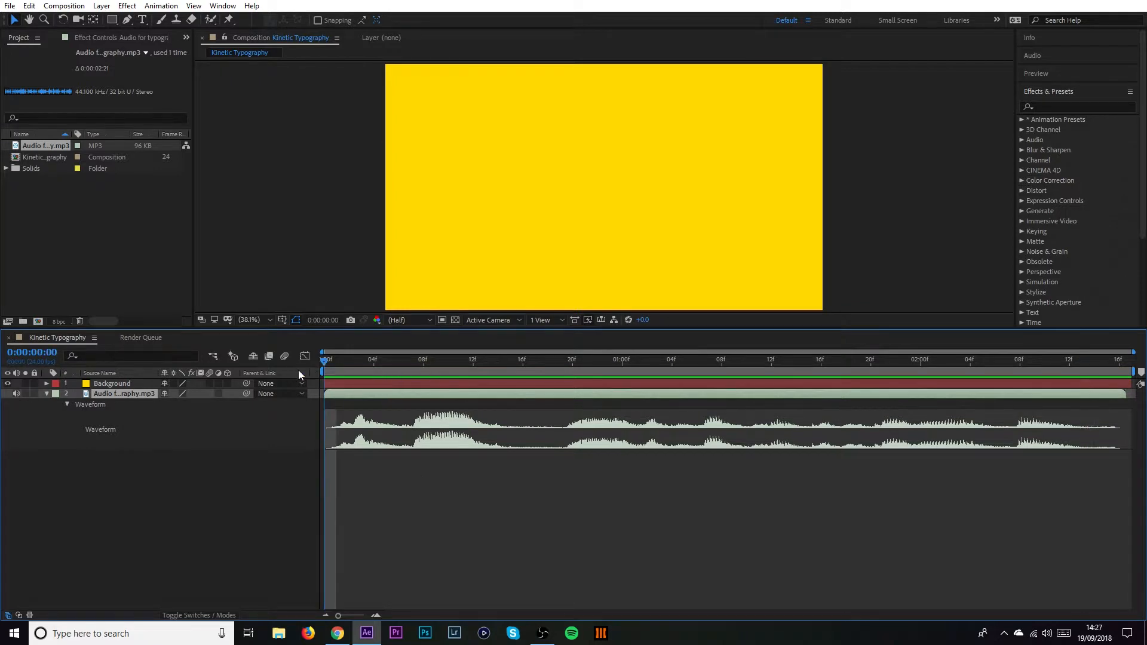
{"action": "key", "text": "space"}
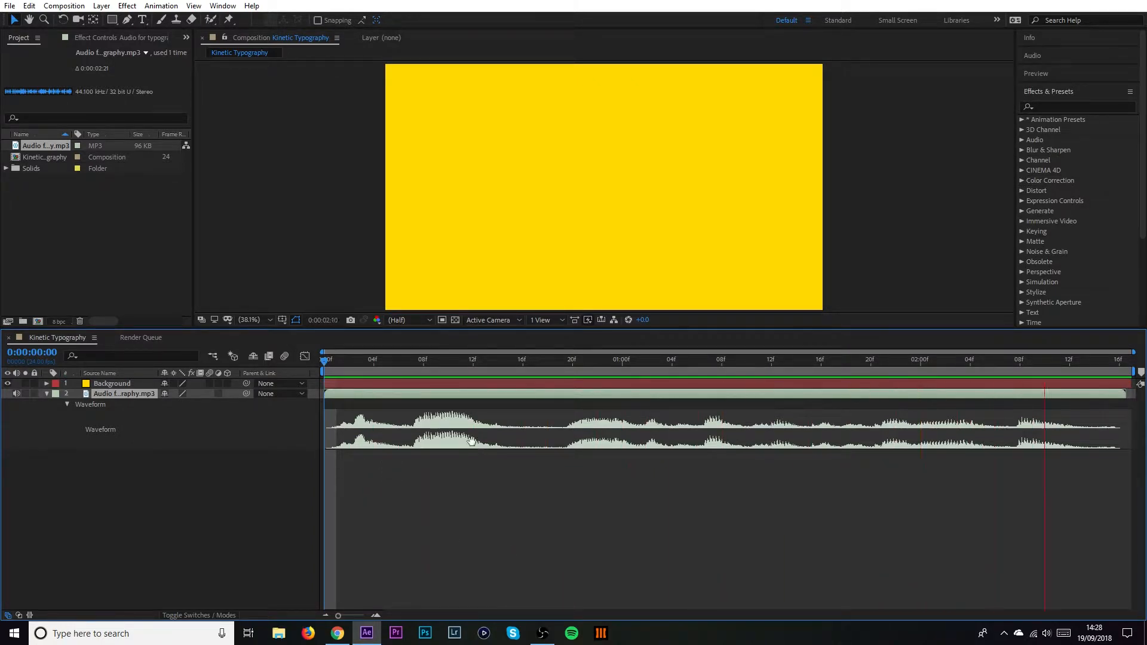
{"action": "key", "text": "space"}
{"action": "left_click", "coordinate": [323, 361]}
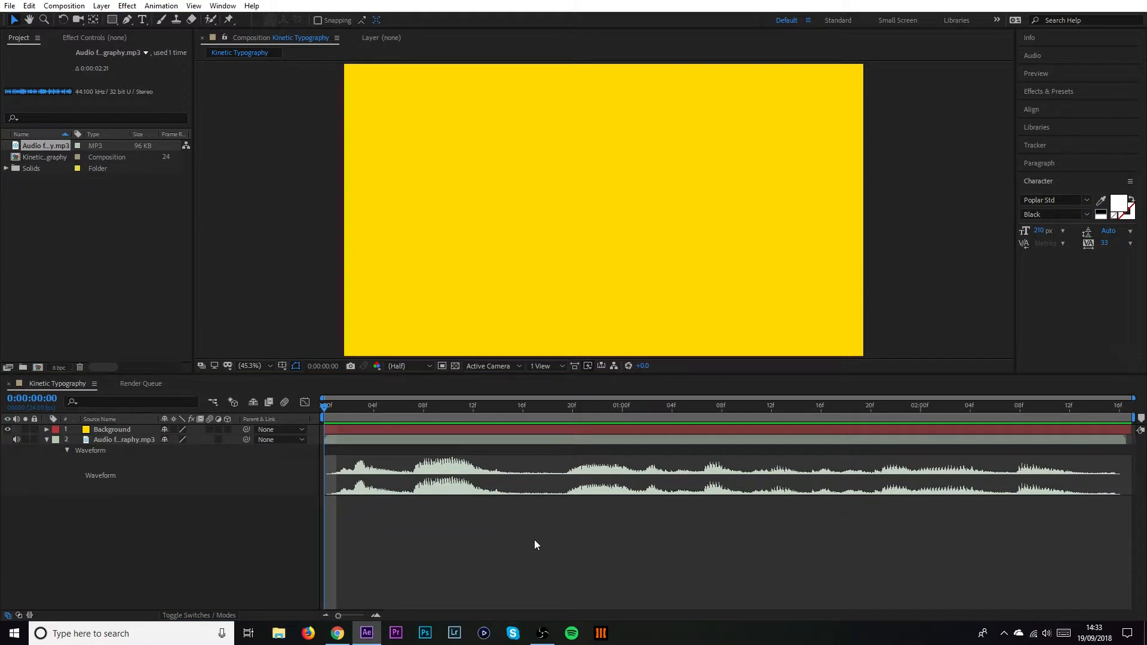
Add a paragraph text layer reading "Subscribe" across the upper left of the yellow frame and narrow its text box.
{"action": "left_click", "coordinate": [144, 21]}
{"action": "left_click_drag", "start_coordinate": [357, 90], "coordinate": [728, 168]}
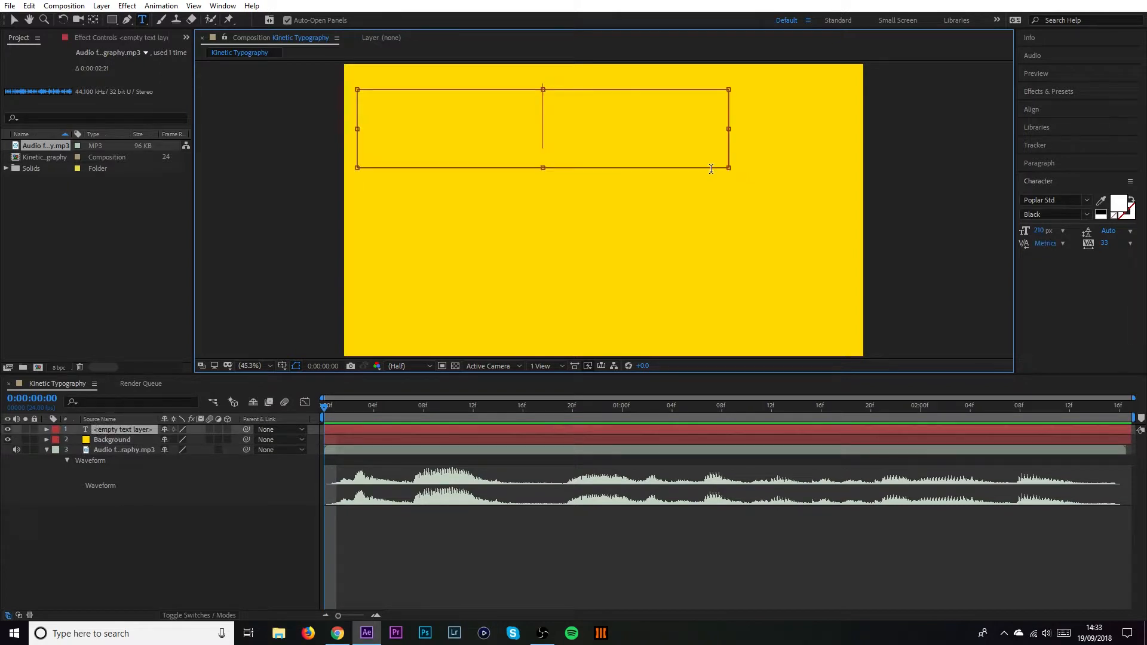
{"action": "type", "text": "Subsc"}
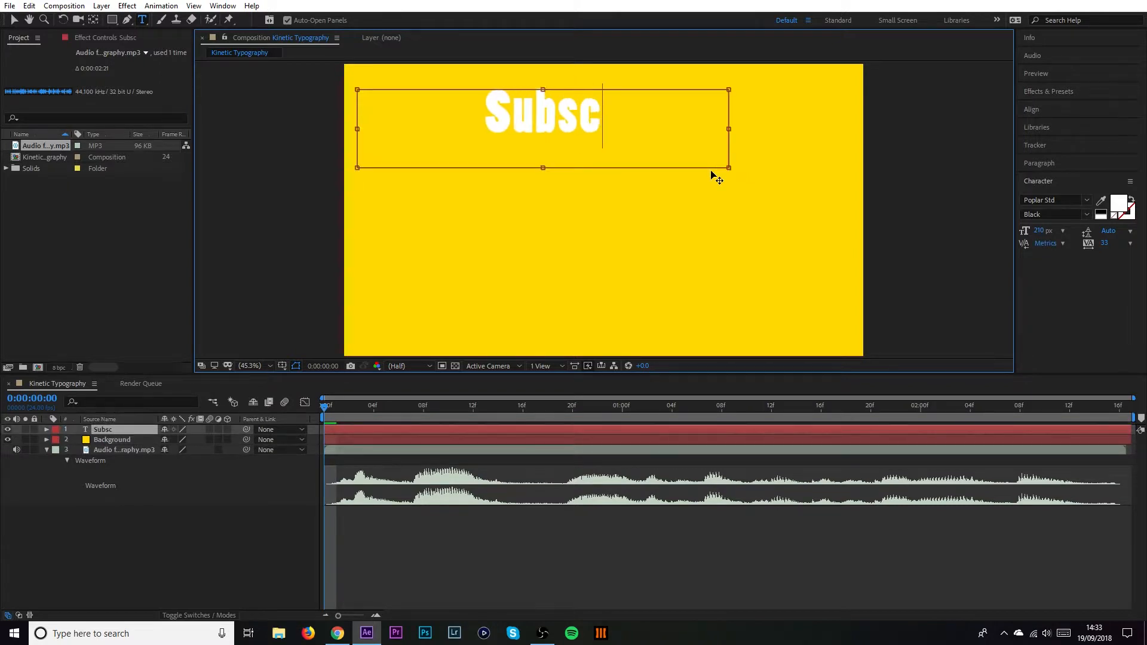
{"action": "type", "text": "ribe"}
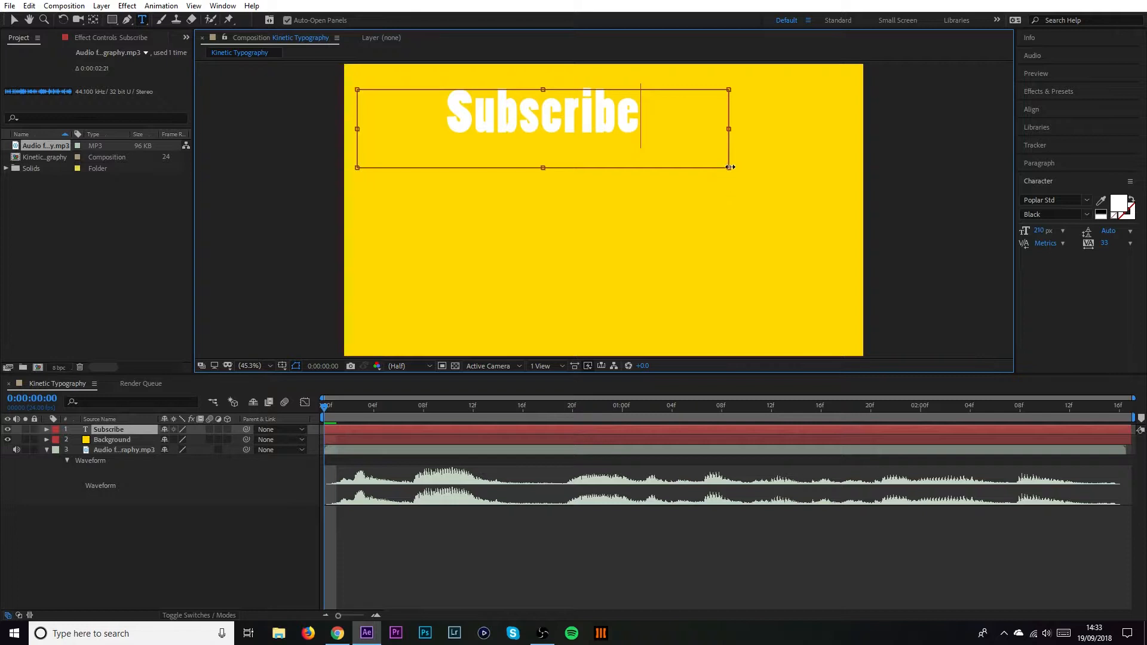
{"action": "left_click_drag", "start_coordinate": [729, 129], "coordinate": [640, 129]}
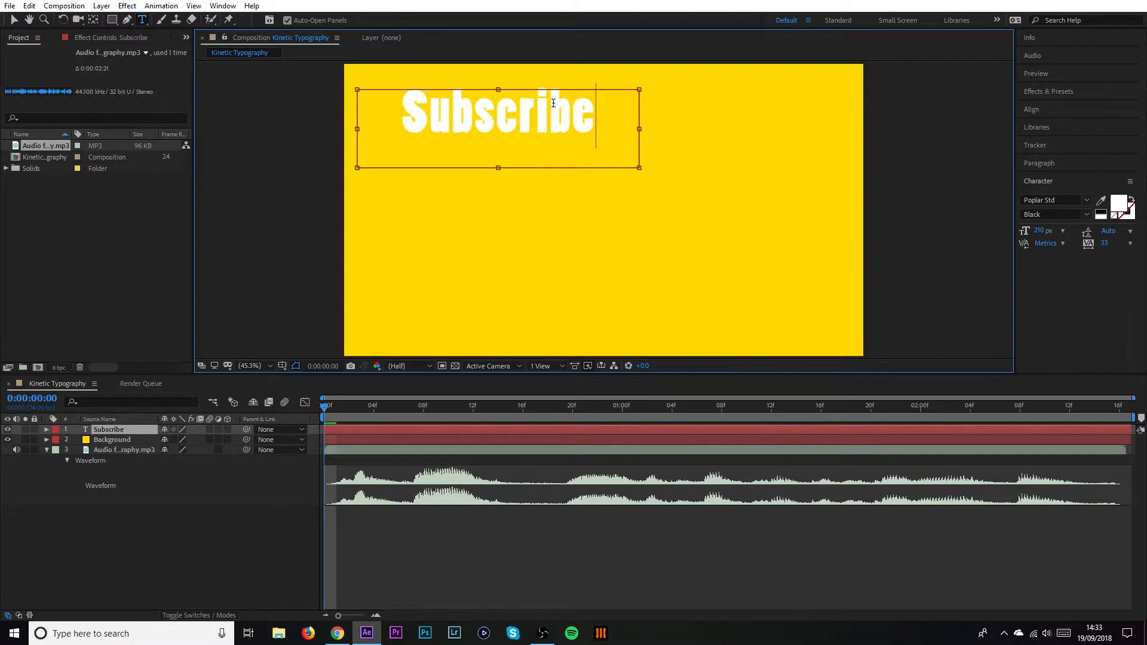
{"action": "key", "text": "ctrl+Return"}
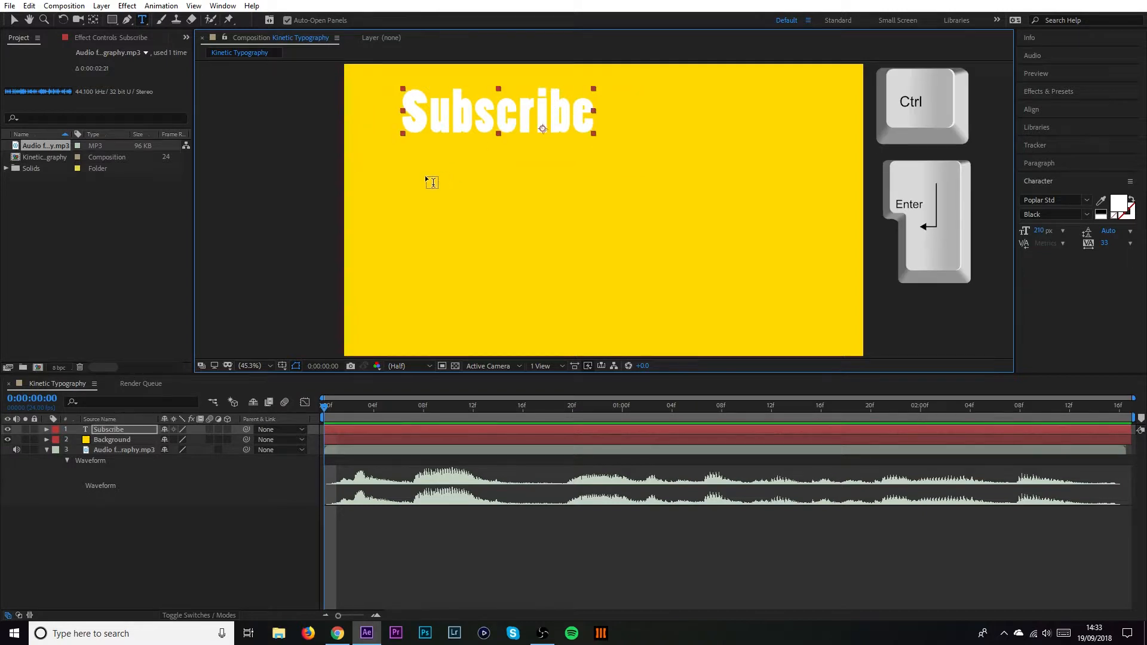
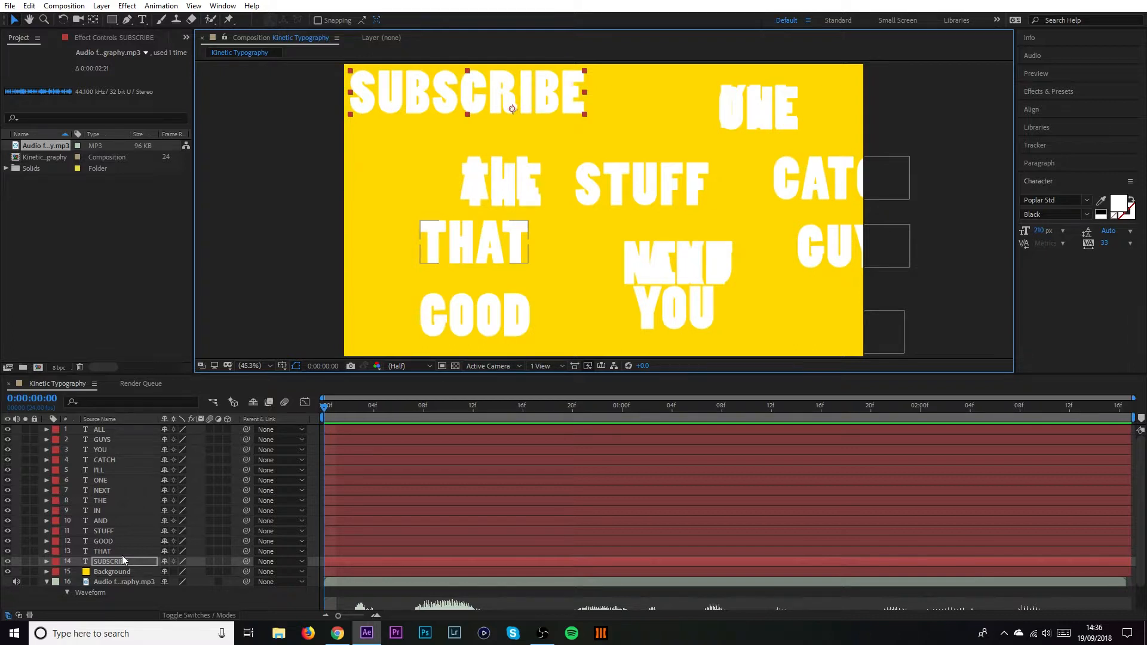
Reorder the ALL layer directly above SUBSCRIBE, then position the word ALL beneath SUBSCRIBE in the frame and enlarge it.
{"action": "left_click", "coordinate": [134, 551]}
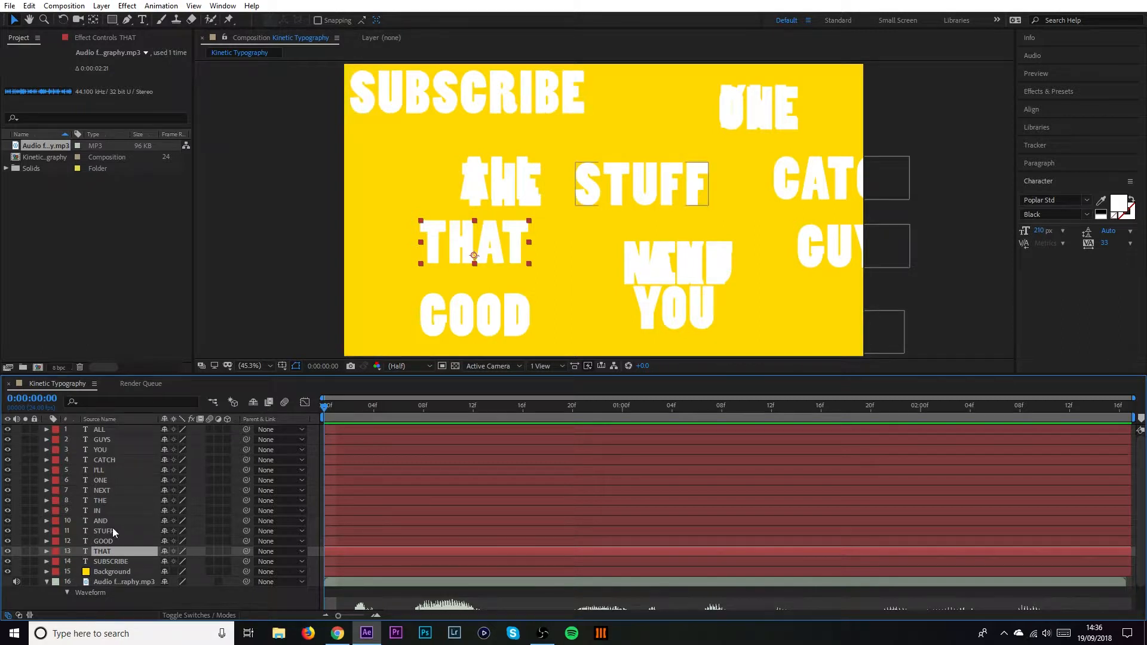
{"action": "left_click_drag", "start_coordinate": [115, 429], "coordinate": [112, 551]}
{"action": "left_click_drag", "start_coordinate": [507, 184], "coordinate": [402, 148]}
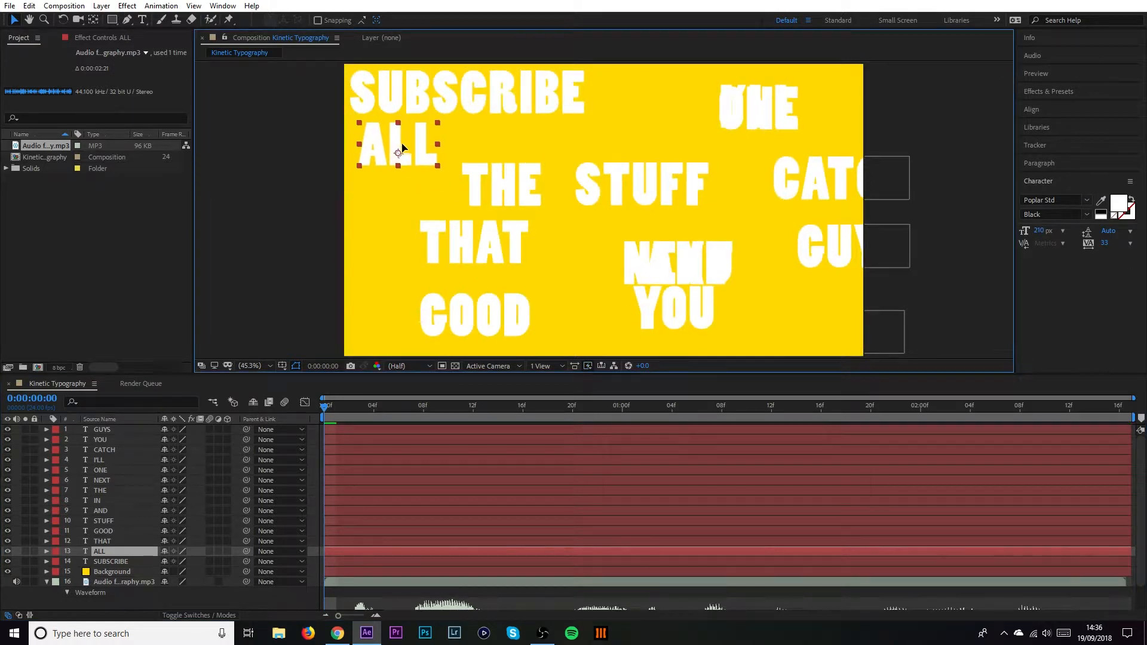
{"action": "left_click", "coordinate": [442, 167]}
{"action": "left_click", "coordinate": [423, 151]}
{"action": "mouse_move", "coordinate": [438, 167]}
{"action": "left_mouse_down"}
{"action": "mouse_move", "coordinate": [460, 175]}
{"action": "mouse_move", "coordinate": [447, 168]}
{"action": "left_mouse_up"}
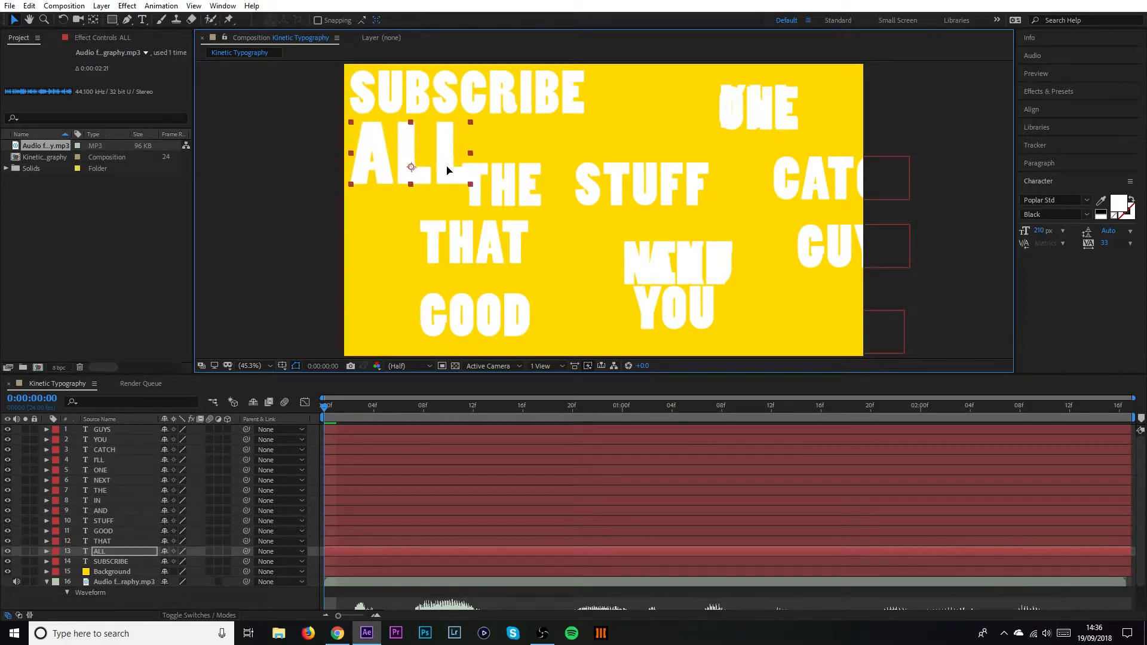
Stack THAT and GOOD beside ALL under SUBSCRIBE, scaling both down to fit the height of ALL.
{"action": "left_click_drag", "start_coordinate": [484, 251], "coordinate": [528, 164]}
{"action": "left_click_drag", "start_coordinate": [555, 148], "coordinate": [579, 151]}
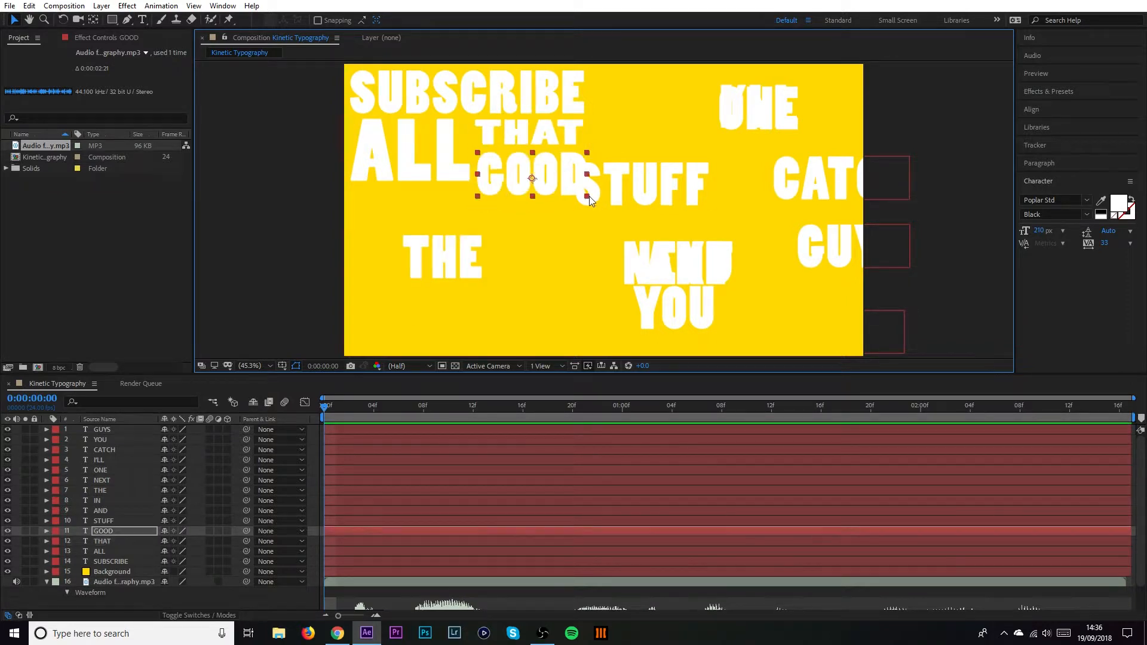
{"action": "left_click_drag", "start_coordinate": [588, 198], "coordinate": [578, 169]}
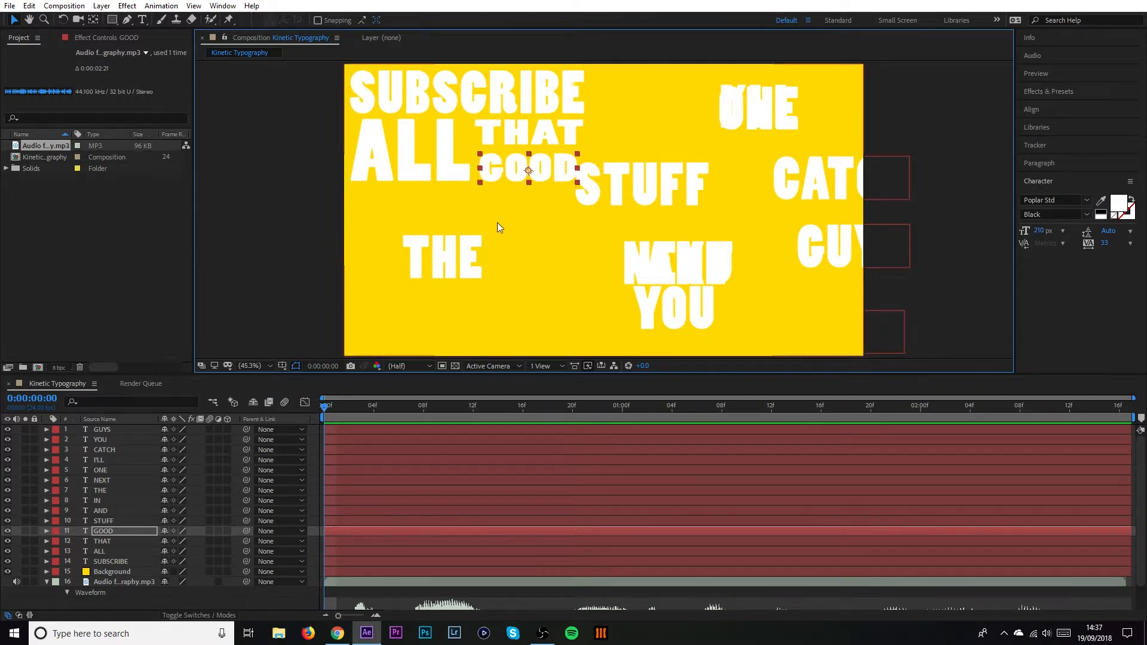
Place STUFF beneath ALL, enlarge it to nearly the width of SUBSCRIBE, and move THE clear below it.
{"action": "left_click_drag", "start_coordinate": [603, 192], "coordinate": [381, 216]}
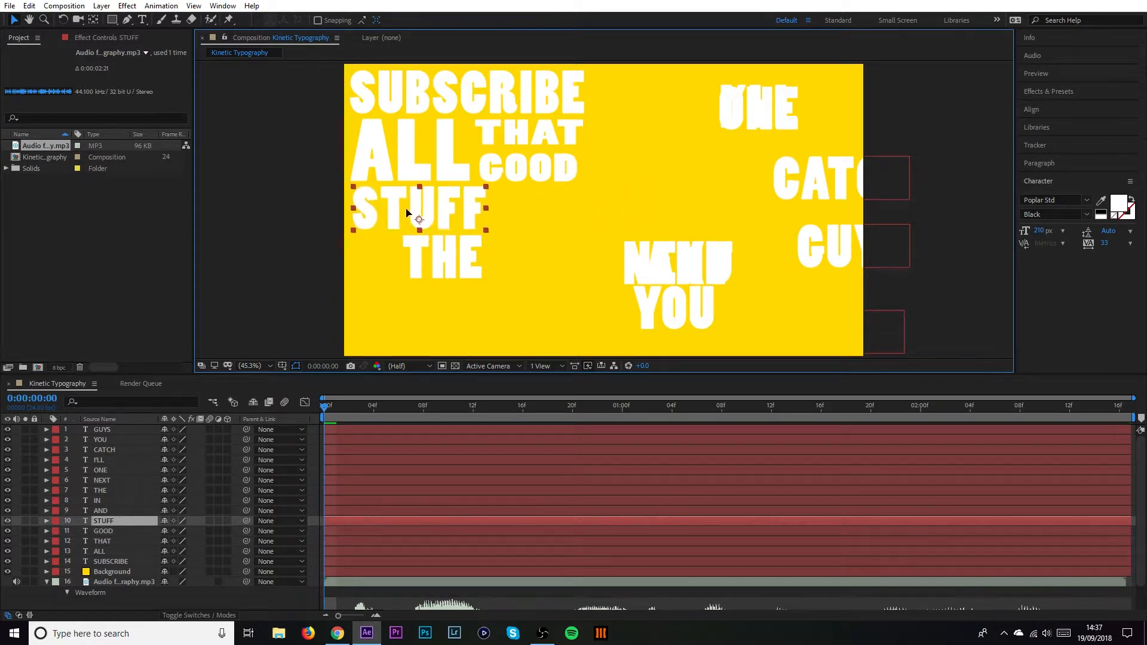
{"action": "left_click_drag", "start_coordinate": [487, 231], "coordinate": [555, 247]}
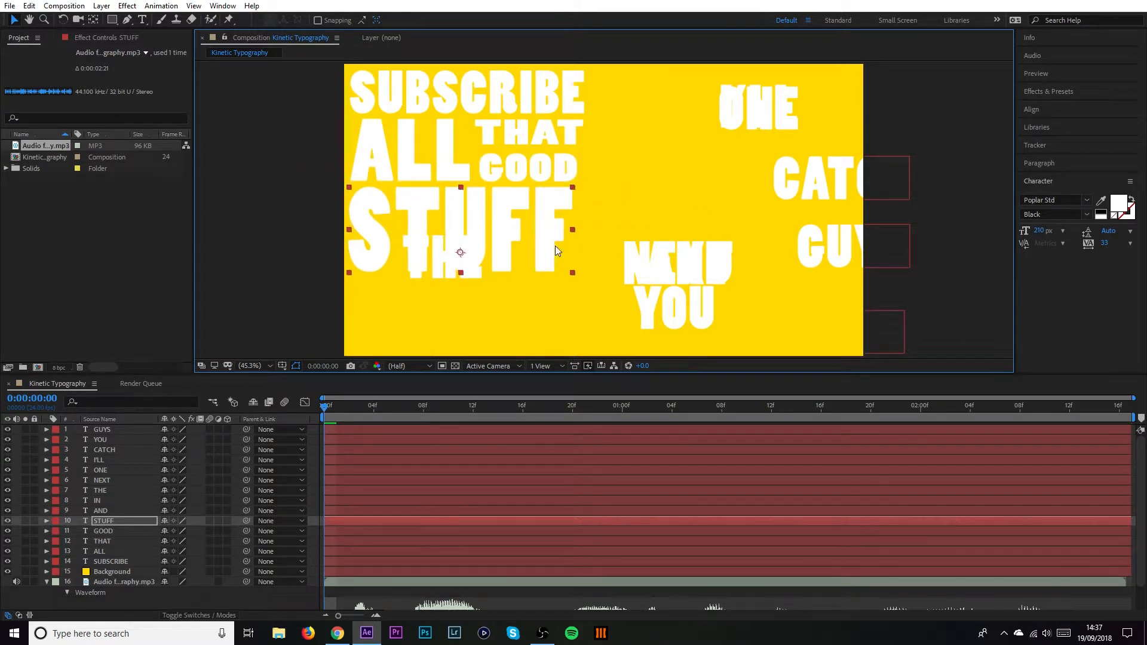
{"action": "left_click_drag", "start_coordinate": [442, 274], "coordinate": [523, 352]}
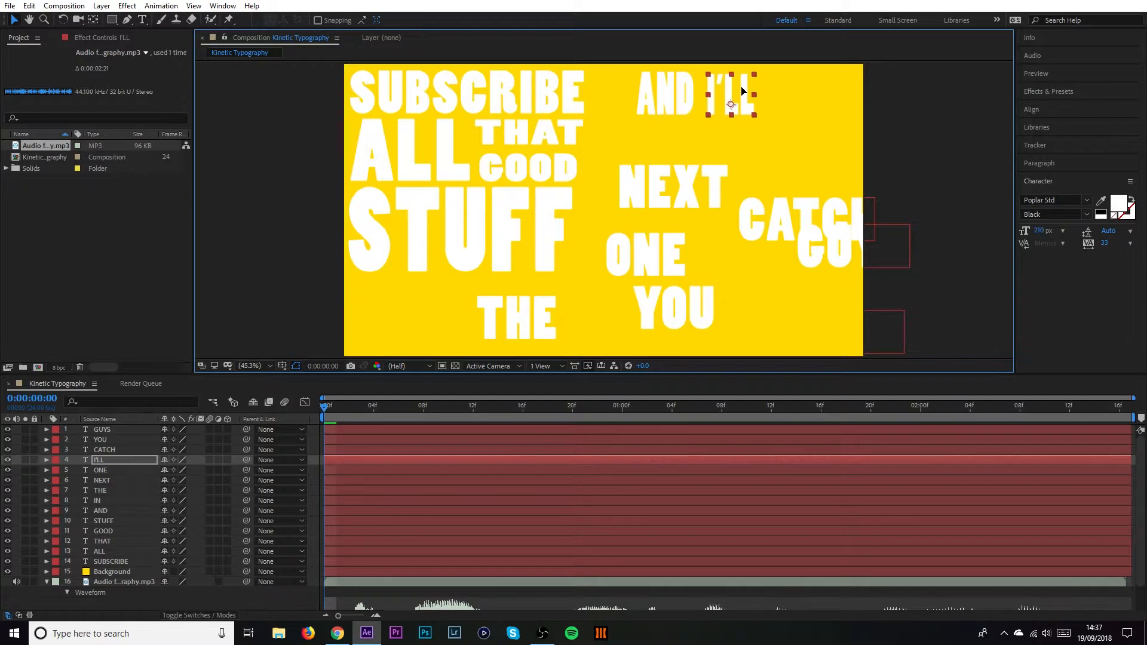
Place CATCH beneath AND I'LL, scaled down to their combined width, with YOU directly below it.
{"action": "left_click", "coordinate": [785, 142]}
{"action": "left_click", "coordinate": [786, 142]}
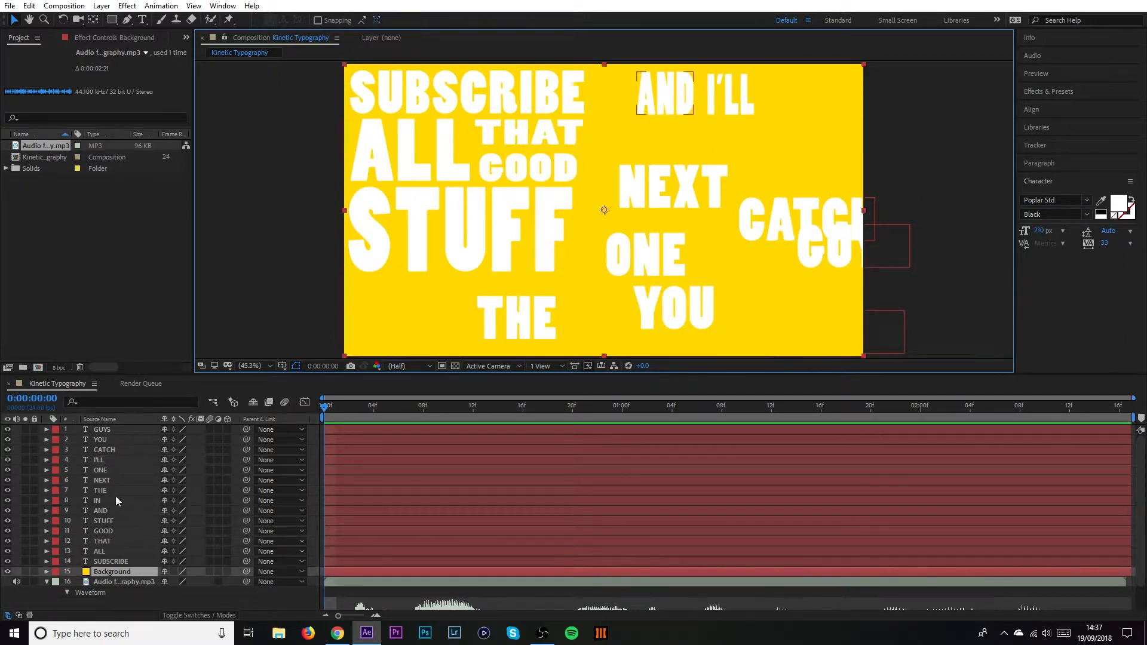
{"action": "left_click", "coordinate": [110, 450]}
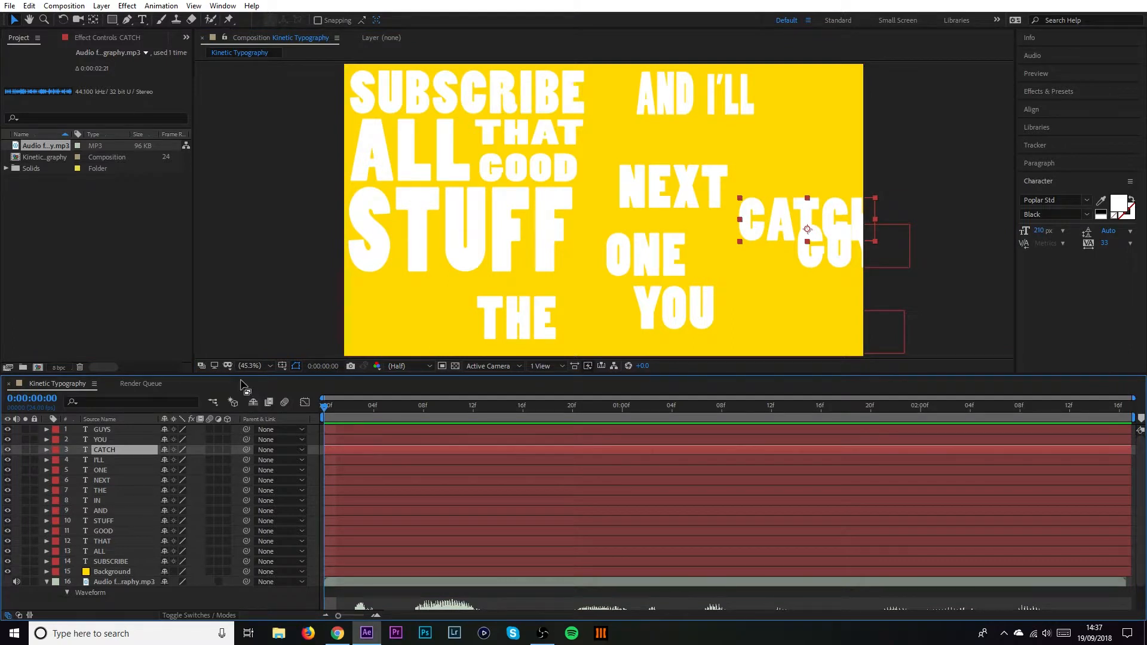
{"action": "key", "text": "ctrl+z"}
{"action": "left_click_drag", "start_coordinate": [782, 223], "coordinate": [672, 142]}
{"action": "left_click_drag", "start_coordinate": [764, 163], "coordinate": [726, 135]}
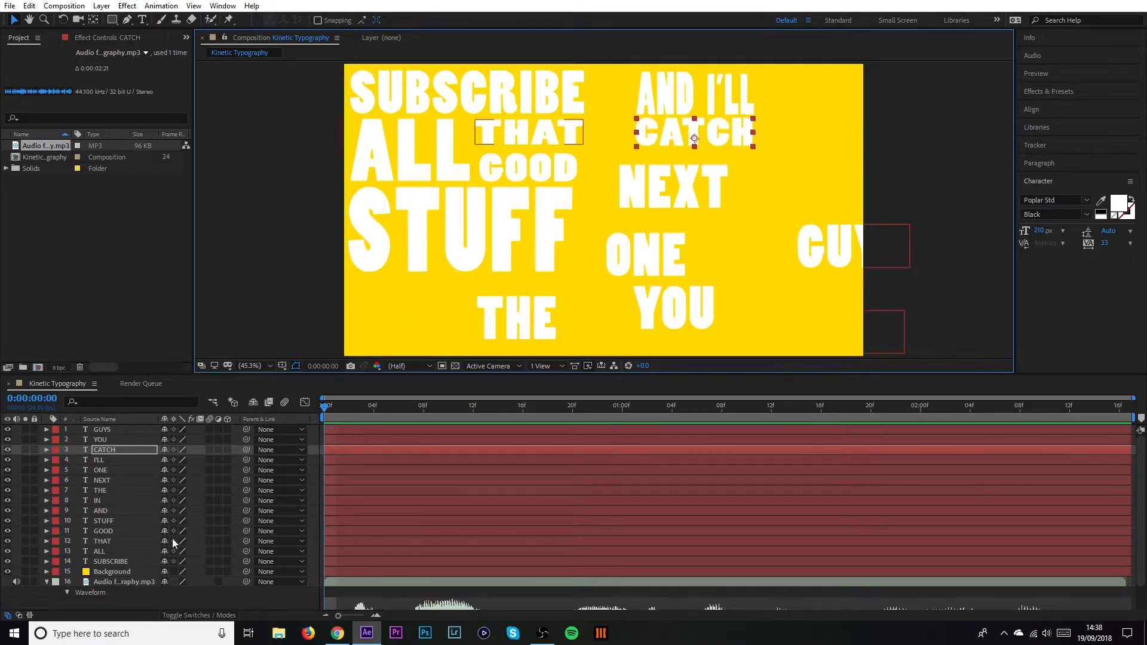
{"action": "left_click_drag", "start_coordinate": [717, 139], "coordinate": [718, 138]}
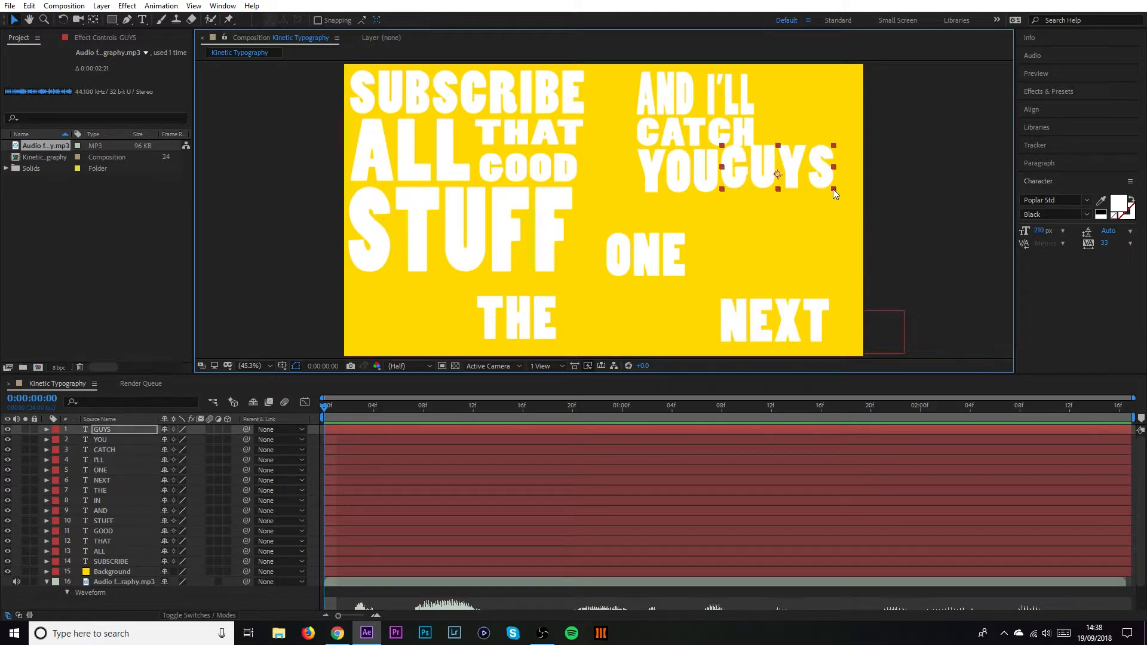
Shrink GUYS and IN and stack them beside YOU, within the width of CATCH.
{"action": "left_click_drag", "start_coordinate": [833, 189], "coordinate": [749, 166]}
{"action": "left_click_drag", "start_coordinate": [769, 171], "coordinate": [754, 165]}
{"action": "left_click", "coordinate": [782, 245]}
{"action": "left_click_drag", "start_coordinate": [872, 333], "coordinate": [743, 180]}
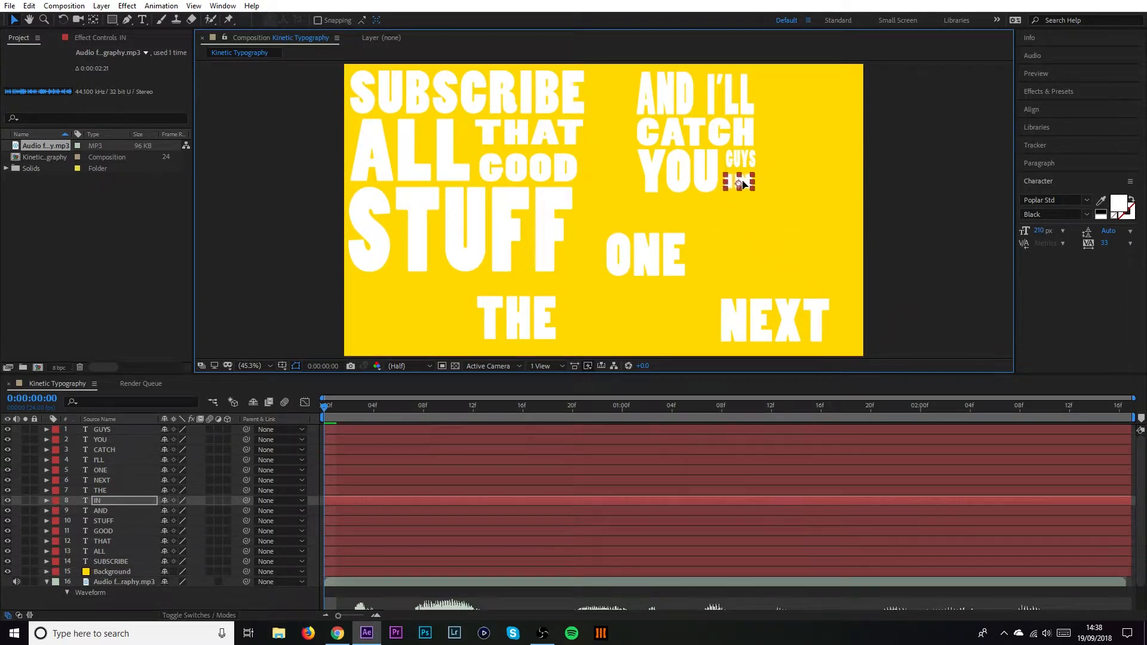
Position THE beneath YOU and stretch it to nearly the width of CATCH, keeping ONE and NEXT clear of it.
{"action": "left_click_drag", "start_coordinate": [552, 303], "coordinate": [731, 209]}
{"action": "left_click_drag", "start_coordinate": [680, 253], "coordinate": [639, 295]}
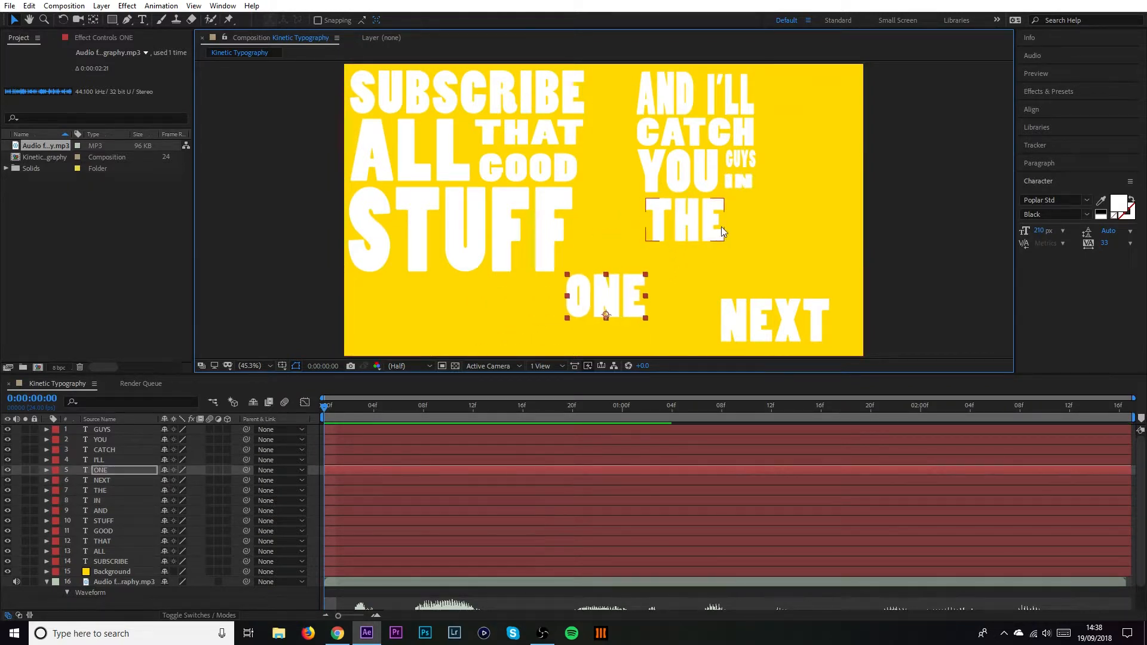
{"action": "left_click", "coordinate": [696, 233]}
{"action": "left_click_drag", "start_coordinate": [723, 242], "coordinate": [714, 239]}
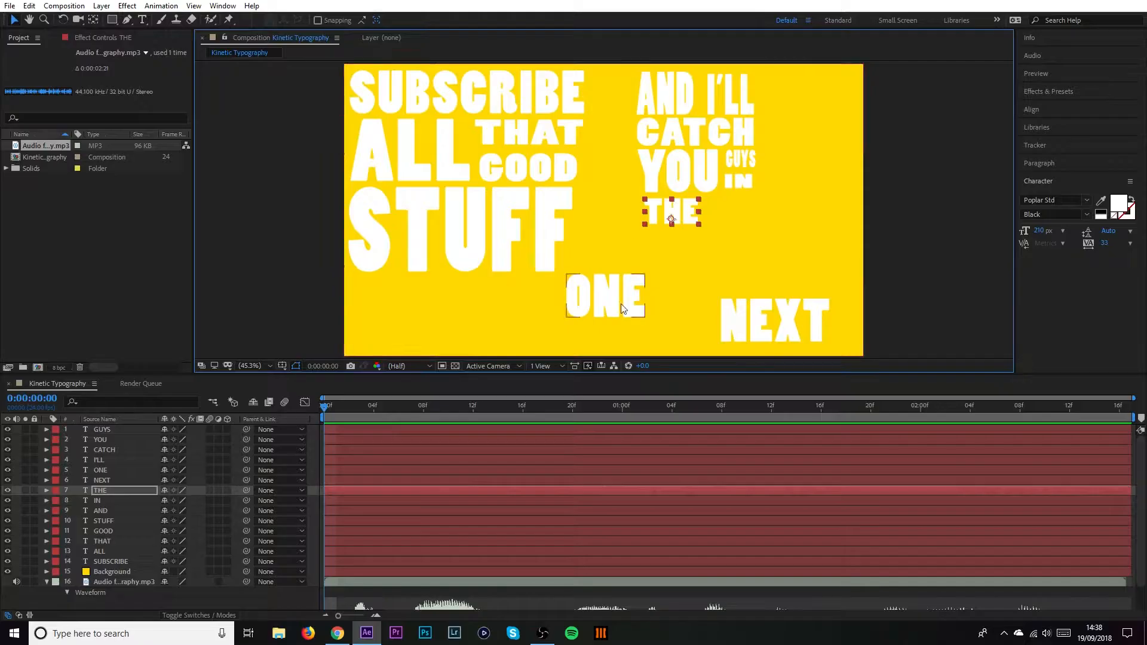
{"action": "left_click_drag", "start_coordinate": [754, 310], "coordinate": [722, 280]}
{"action": "left_click", "coordinate": [689, 214]}
{"action": "left_click_drag", "start_coordinate": [699, 225], "coordinate": [728, 231]}
{"action": "left_click_drag", "start_coordinate": [769, 283], "coordinate": [804, 198]}
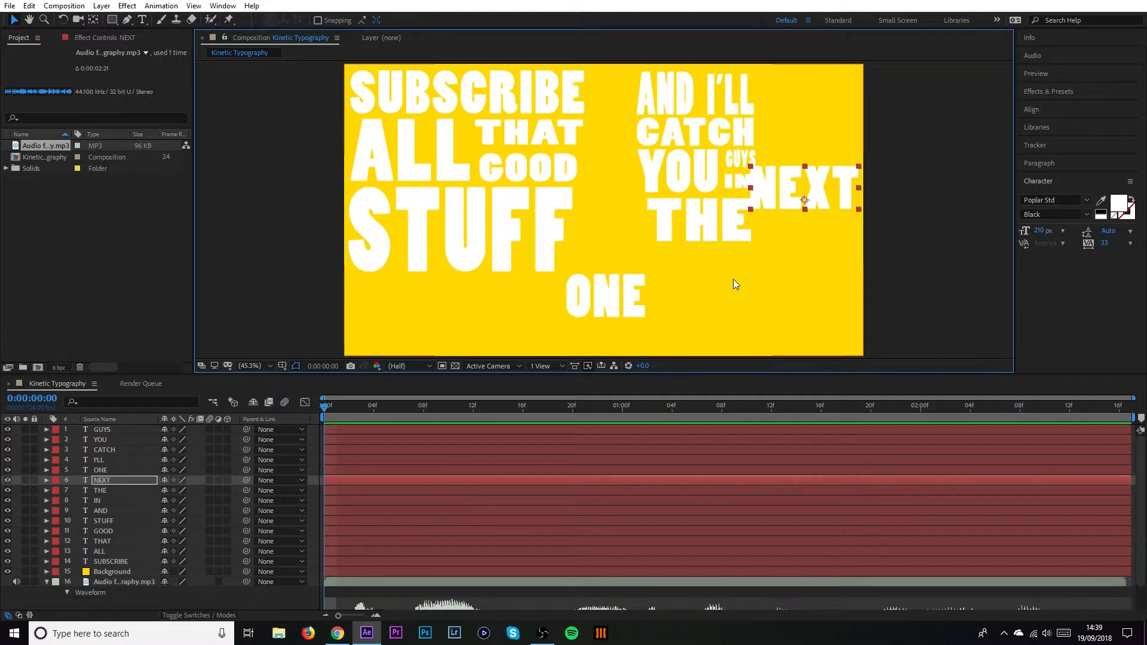
Rotate NEXT 90 degrees clockwise, place it vertically beside the AND I'LL block, and stretch it down to the base of THE.
{"action": "key", "text": "w"}
{"action": "left_click", "coordinate": [63, 19]}
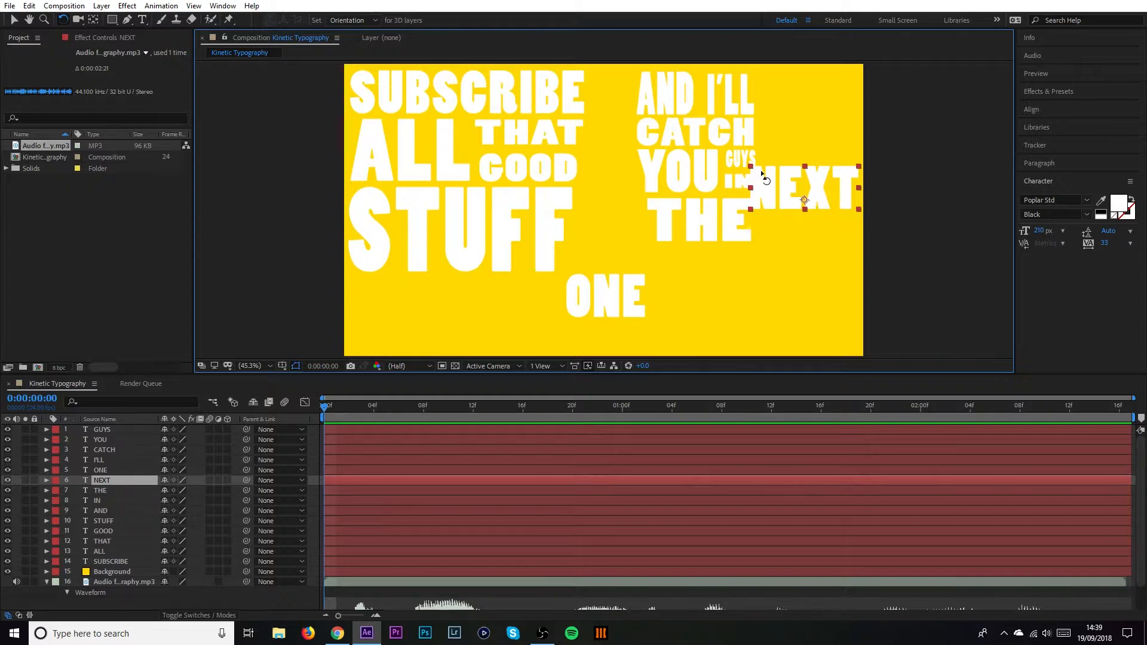
{"action": "left_click_drag", "start_coordinate": [829, 190], "coordinate": [815, 225]}
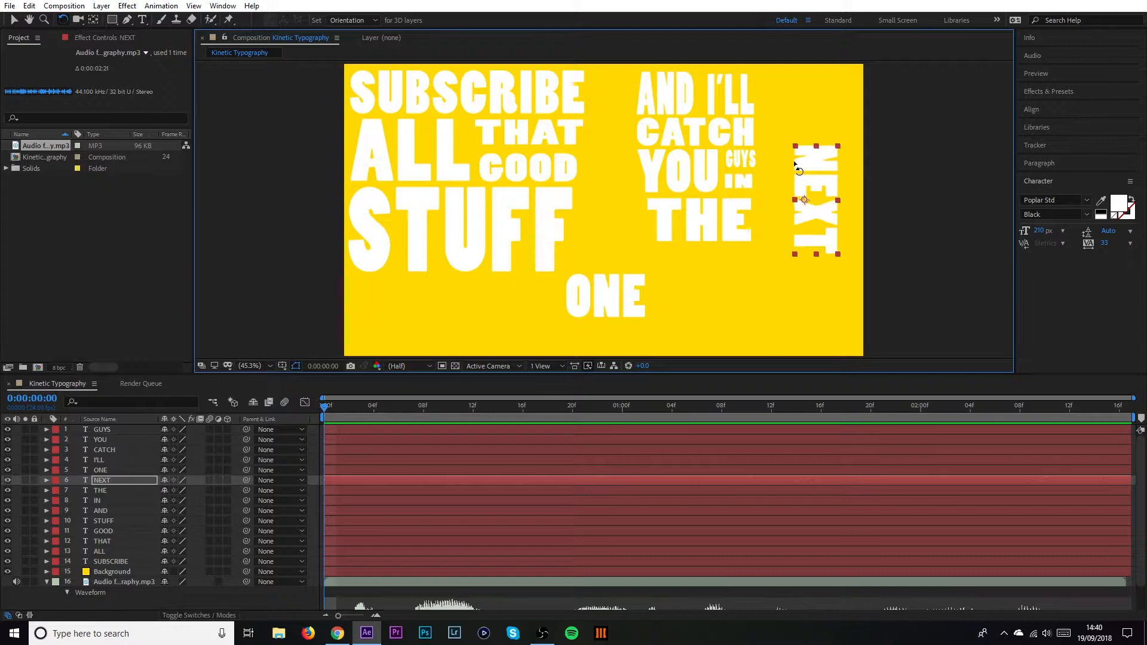
{"action": "left_click", "coordinate": [15, 19]}
{"action": "left_click_drag", "start_coordinate": [816, 182], "coordinate": [784, 112]}
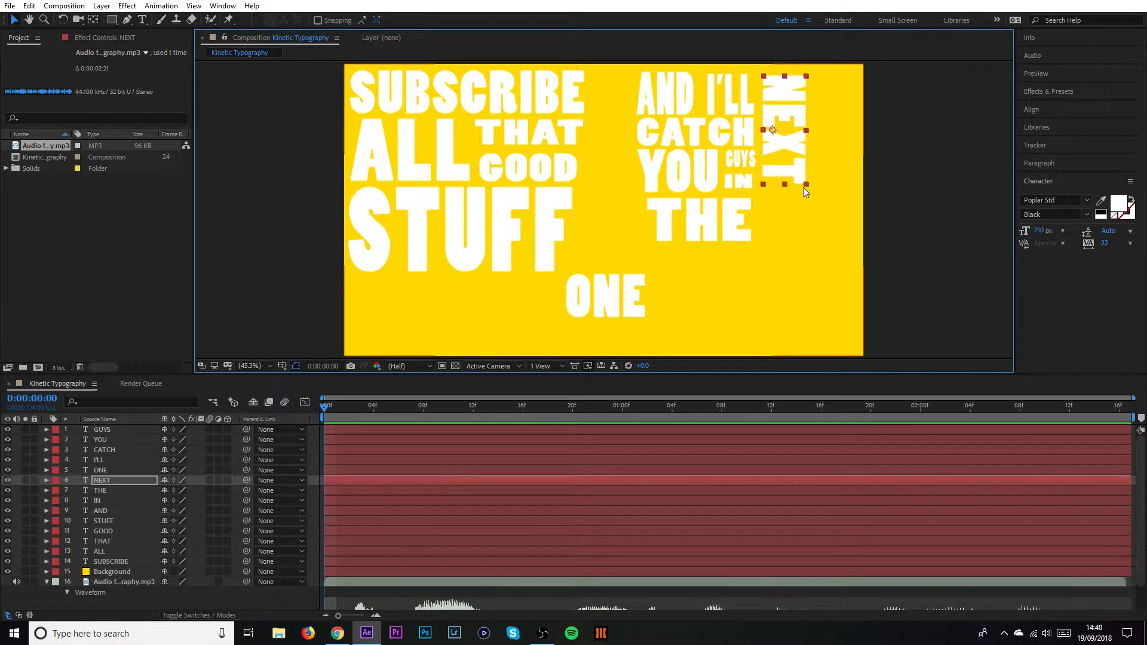
{"action": "left_click_drag", "start_coordinate": [786, 190], "coordinate": [785, 257]}
{"action": "left_click_drag", "start_coordinate": [795, 209], "coordinate": [796, 206]}
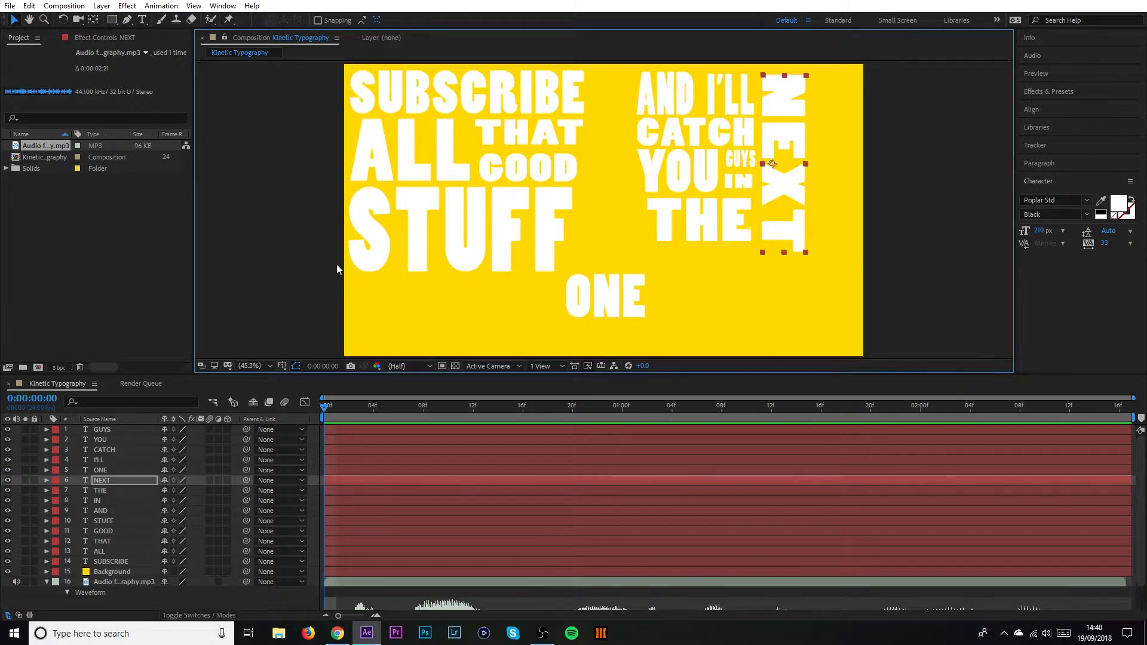
Place ONE beneath THE and NEXT and widen it to span nearly the whole second text block.
{"action": "left_click", "coordinate": [663, 313]}
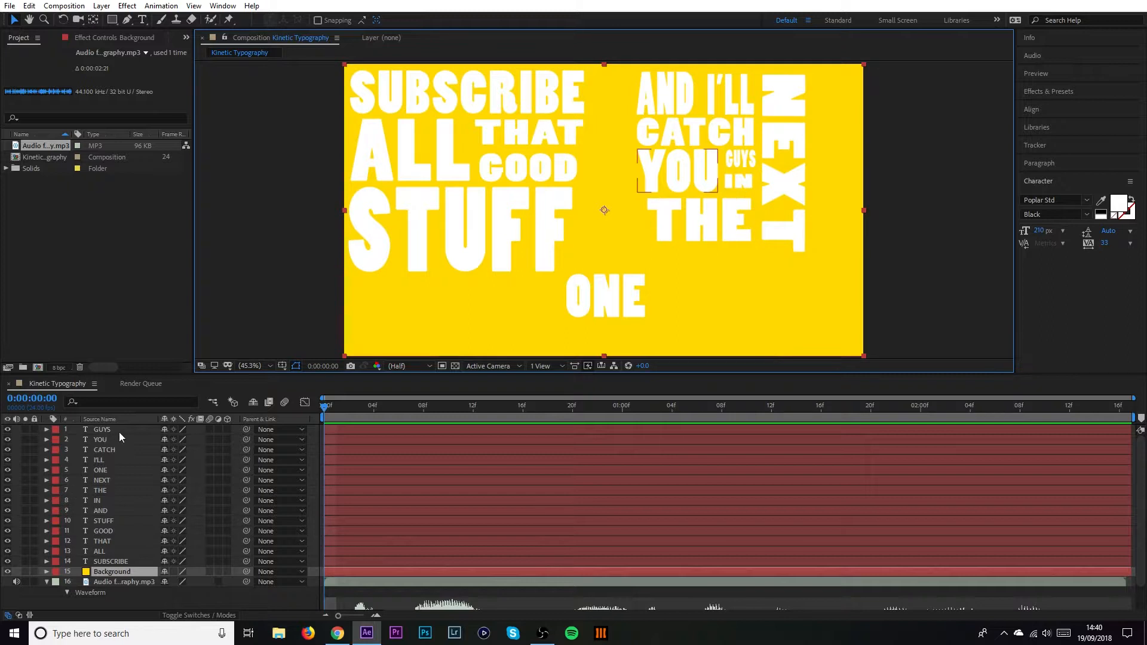
{"action": "left_click", "coordinate": [116, 468]}
{"action": "left_click_drag", "start_coordinate": [593, 294], "coordinate": [786, 275]}
{"action": "key", "text": "ctrl+z"}
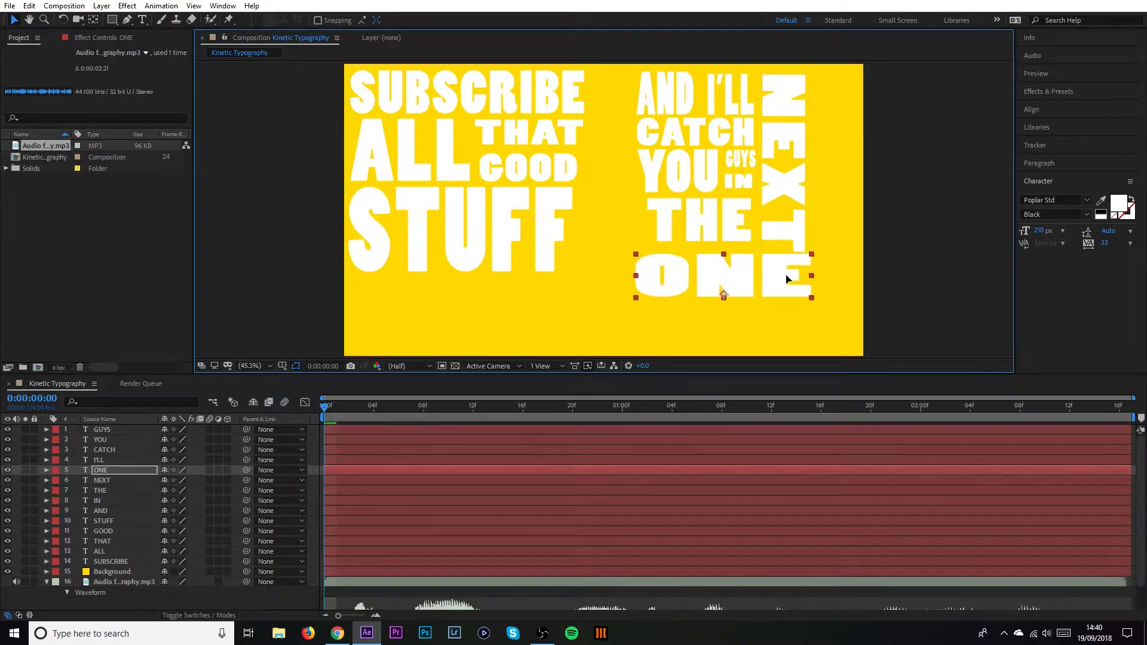
{"action": "left_click_drag", "start_coordinate": [637, 276], "coordinate": [652, 282]}
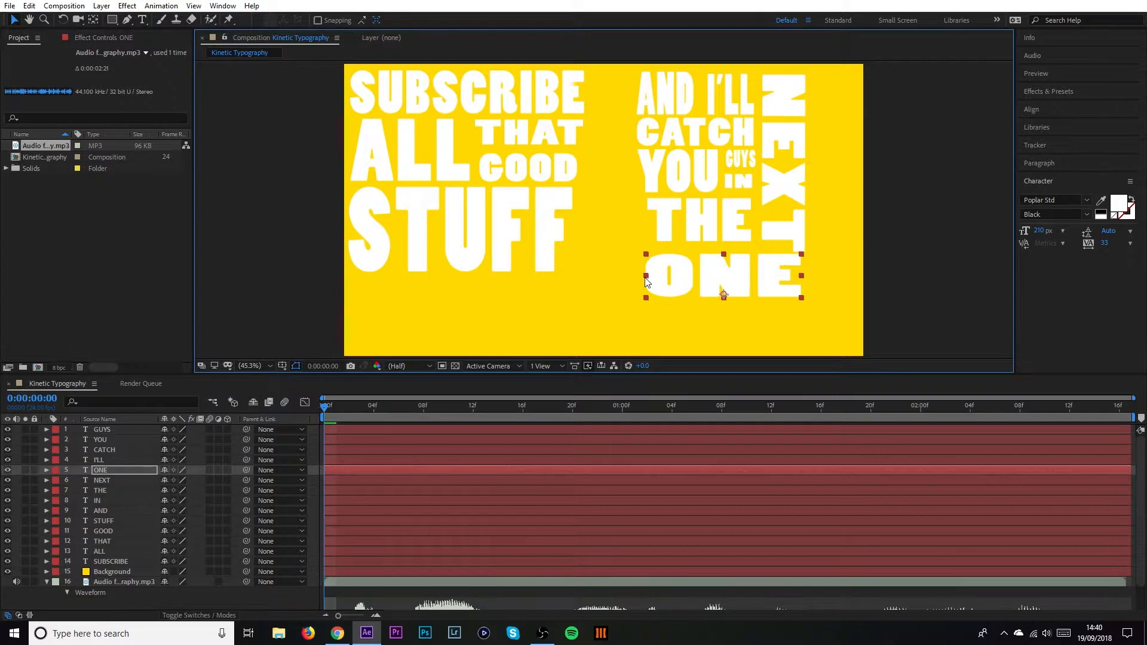
{"action": "left_click", "coordinate": [927, 262]}
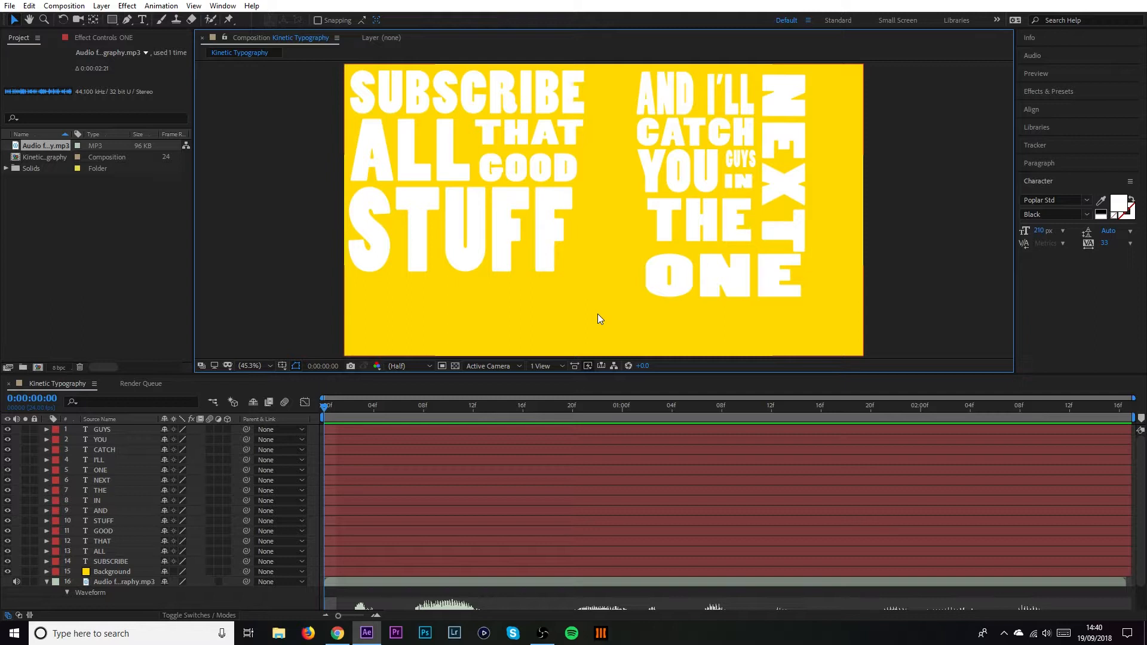
Show the rulers, add a horizontal guide at the base of ONE, and lower STUFF to sit on it.
{"action": "key", "text": "ctrl+r"}
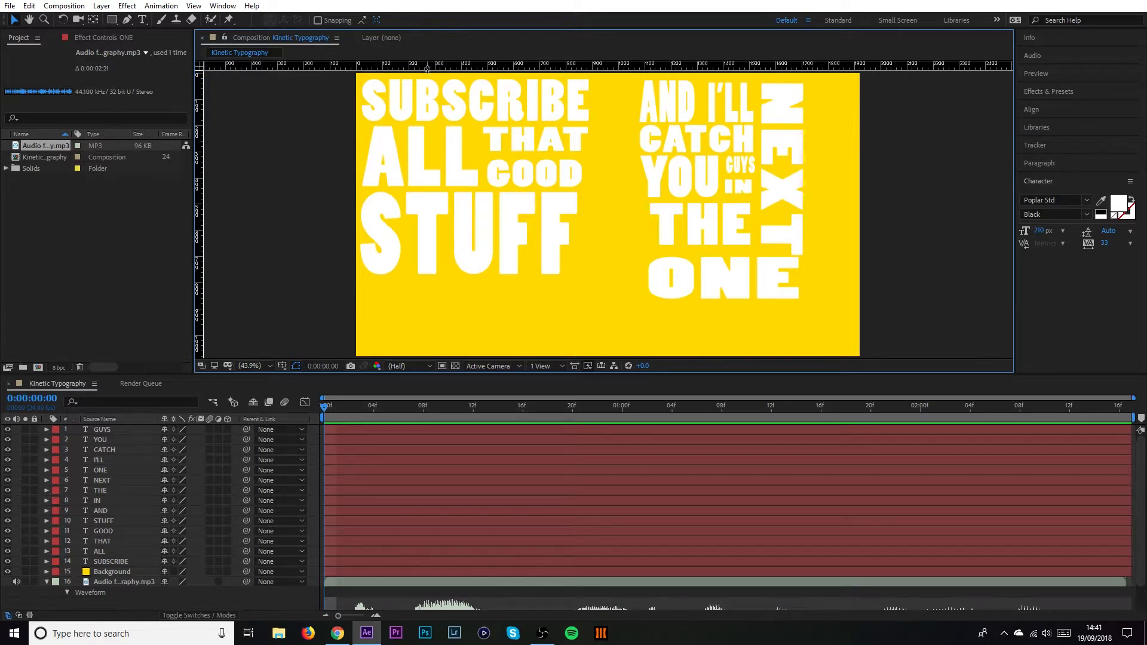
{"action": "left_click_drag", "start_coordinate": [428, 68], "coordinate": [452, 300]}
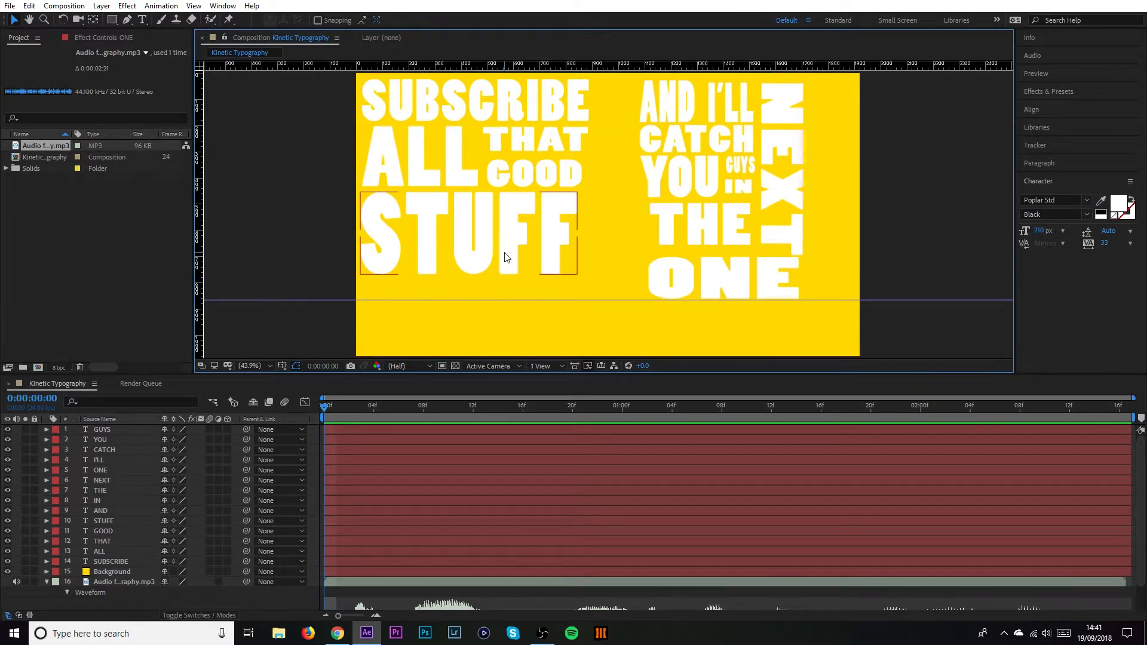
{"action": "left_click_drag", "start_coordinate": [497, 246], "coordinate": [509, 275]}
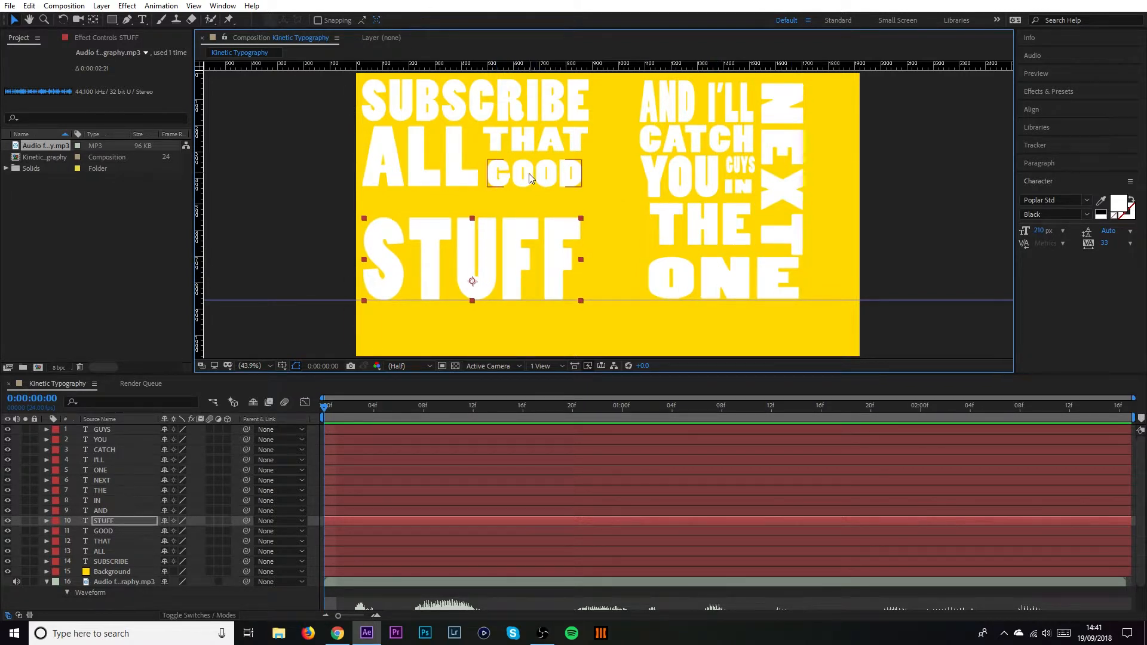
Lower ALL, THAT, GOOD and SUBSCRIBE towards STUFF, stretch SUBSCRIBE taller upwards, and remove the horizontal guide.
{"action": "left_click_drag", "start_coordinate": [499, 162], "coordinate": [442, 180]}
{"action": "left_click_drag", "start_coordinate": [536, 148], "coordinate": [535, 161]}
{"action": "left_click_drag", "start_coordinate": [520, 113], "coordinate": [522, 124]}
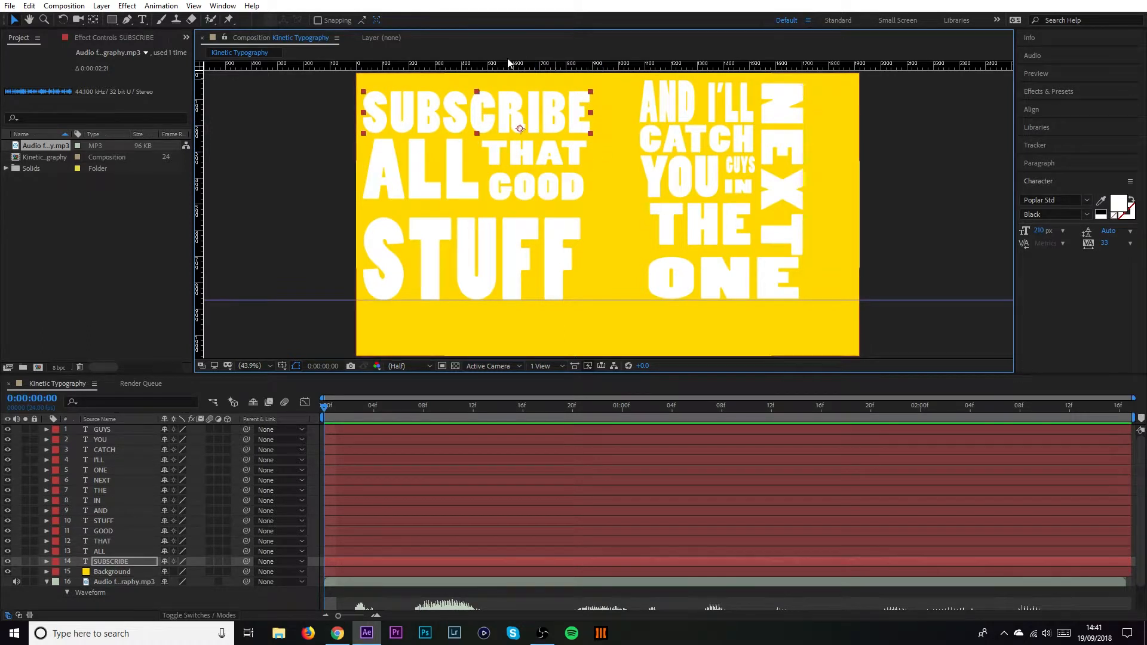
{"action": "left_click_drag", "start_coordinate": [478, 95], "coordinate": [477, 83]}
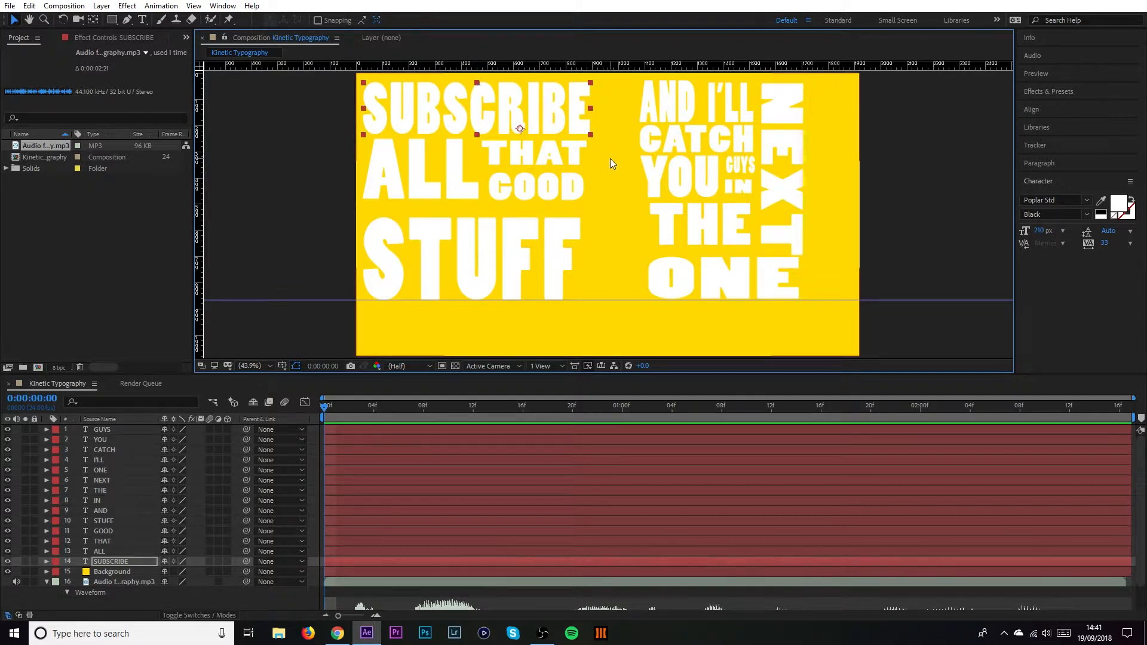
{"action": "left_click_drag", "start_coordinate": [307, 300], "coordinate": [251, 66]}
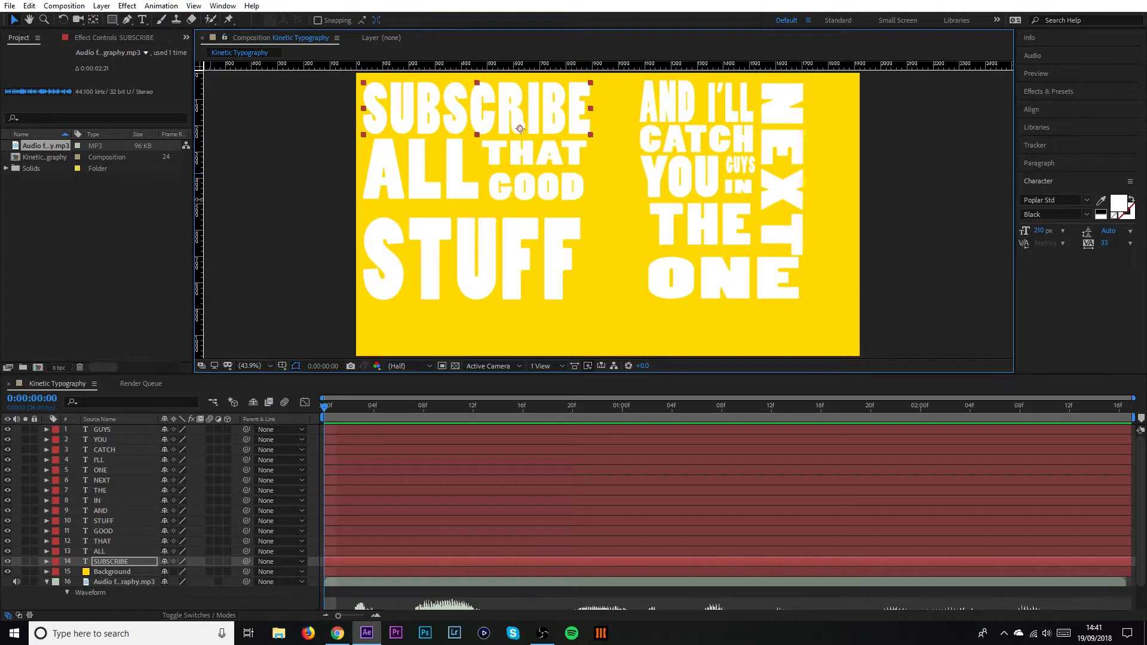
Put a vertical guide at the end of SUBSCRIBE and widen STUFF, GOOD and THAT to reach it.
{"action": "left_click_drag", "start_coordinate": [200, 200], "coordinate": [362, 192]}
{"action": "left_click_drag", "start_coordinate": [363, 221], "coordinate": [590, 224]}
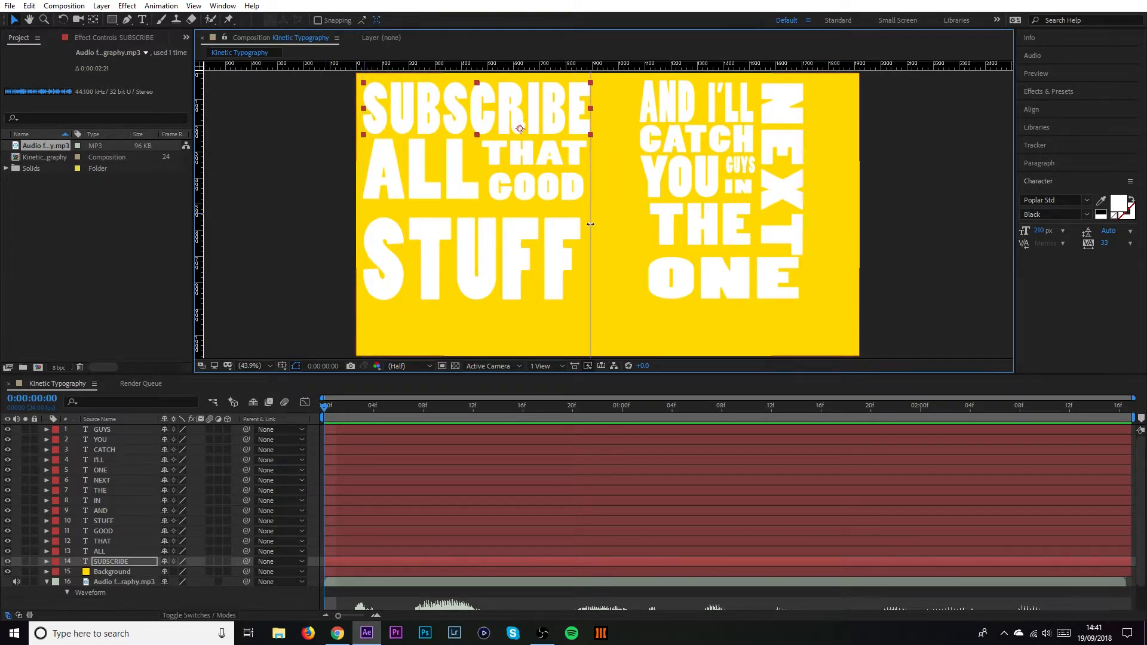
{"action": "left_click", "coordinate": [534, 284]}
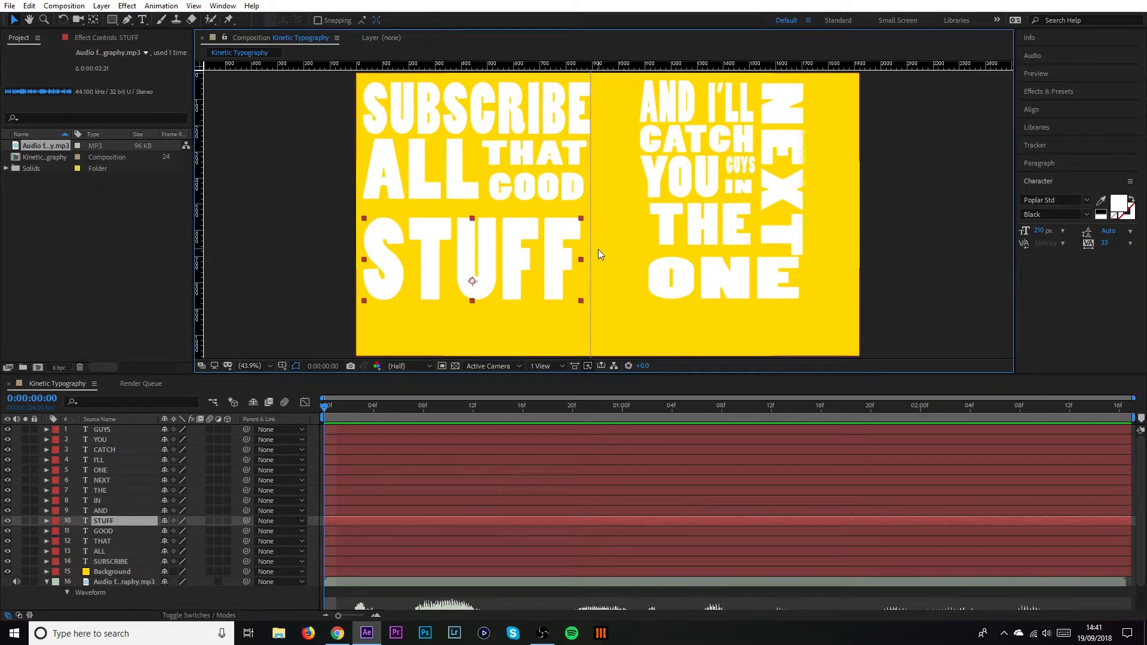
{"action": "left_click_drag", "start_coordinate": [582, 259], "coordinate": [590, 259]}
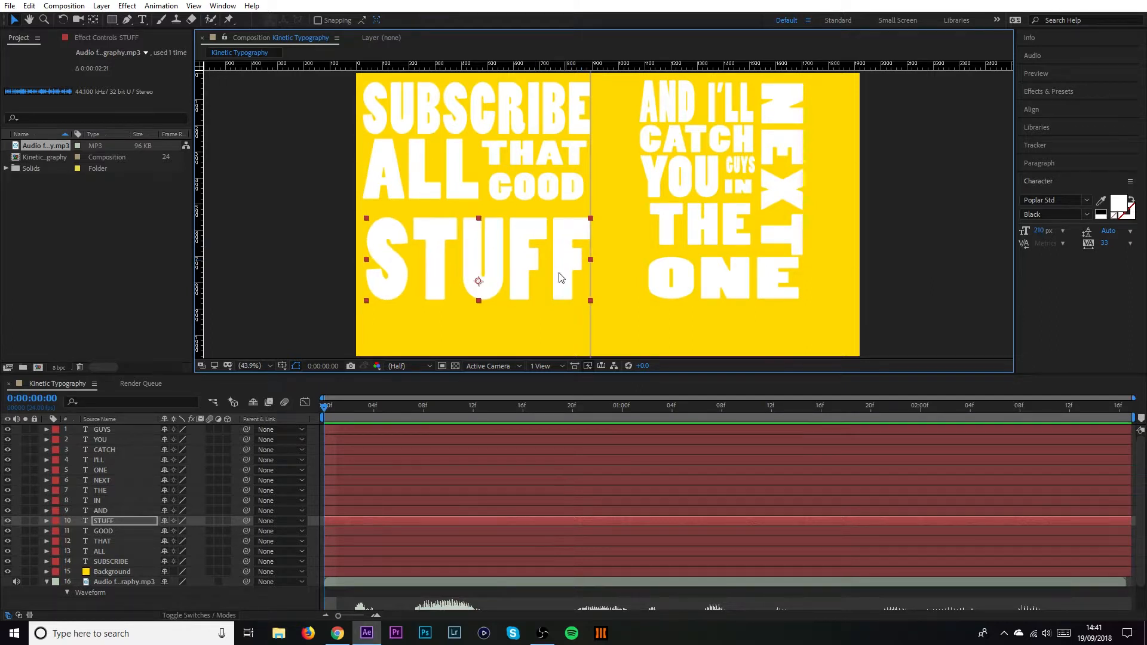
{"action": "left_click", "coordinate": [580, 189]}
{"action": "left_click_drag", "start_coordinate": [586, 190], "coordinate": [590, 153]}
{"action": "left_click", "coordinate": [575, 157]}
Move the vertical guide to the start of AND, align THE and ONE to it with ONE ending at NEXT's outer edge, and remove the guide.
{"action": "left_click_drag", "start_coordinate": [593, 202], "coordinate": [639, 177]}
{"action": "left_click", "coordinate": [648, 180]}
{"action": "left_click", "coordinate": [650, 226]}
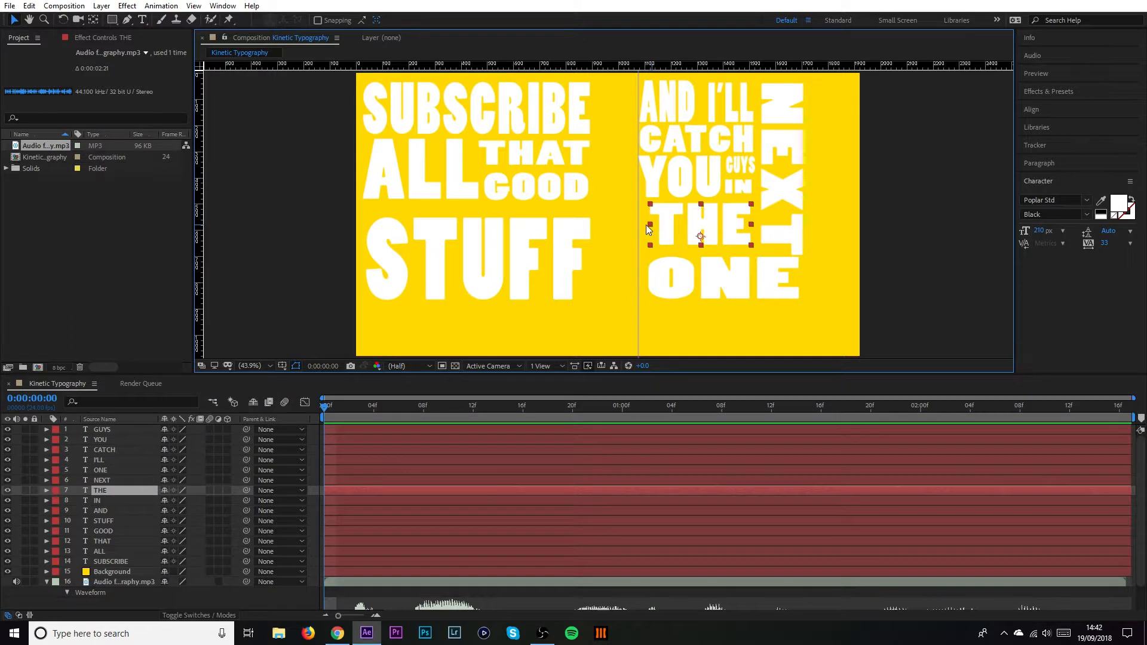
{"action": "left_click_drag", "start_coordinate": [666, 224], "coordinate": [664, 227]}
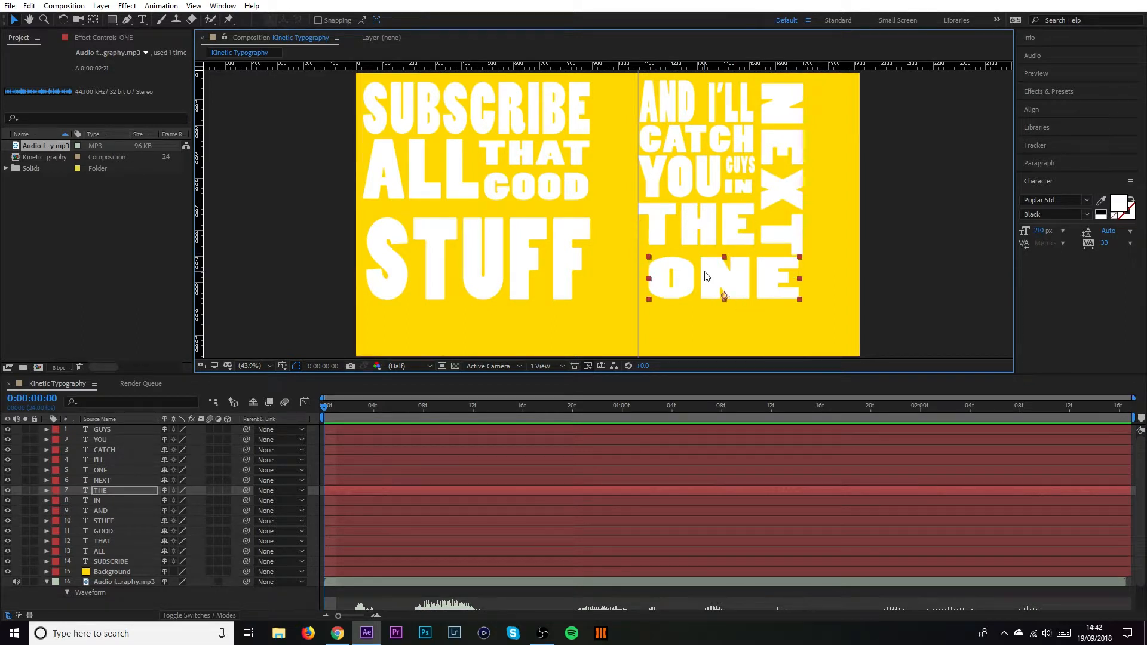
{"action": "left_click", "coordinate": [654, 281]}
{"action": "left_click_drag", "start_coordinate": [652, 283], "coordinate": [643, 283]}
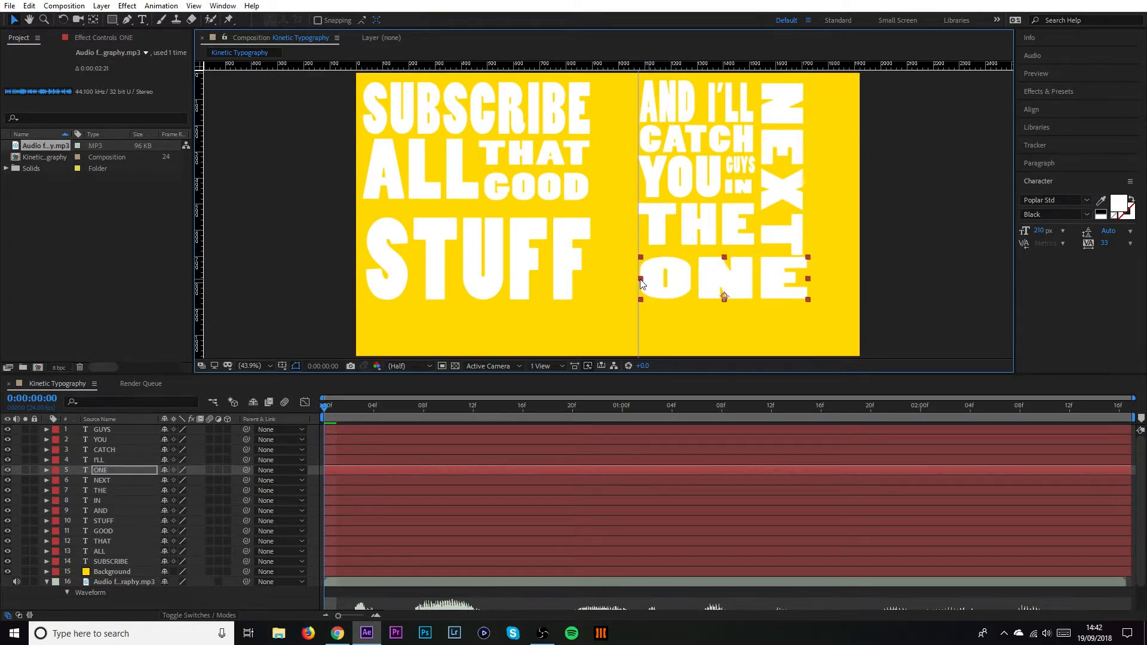
{"action": "left_click_drag", "start_coordinate": [809, 279], "coordinate": [762, 280]}
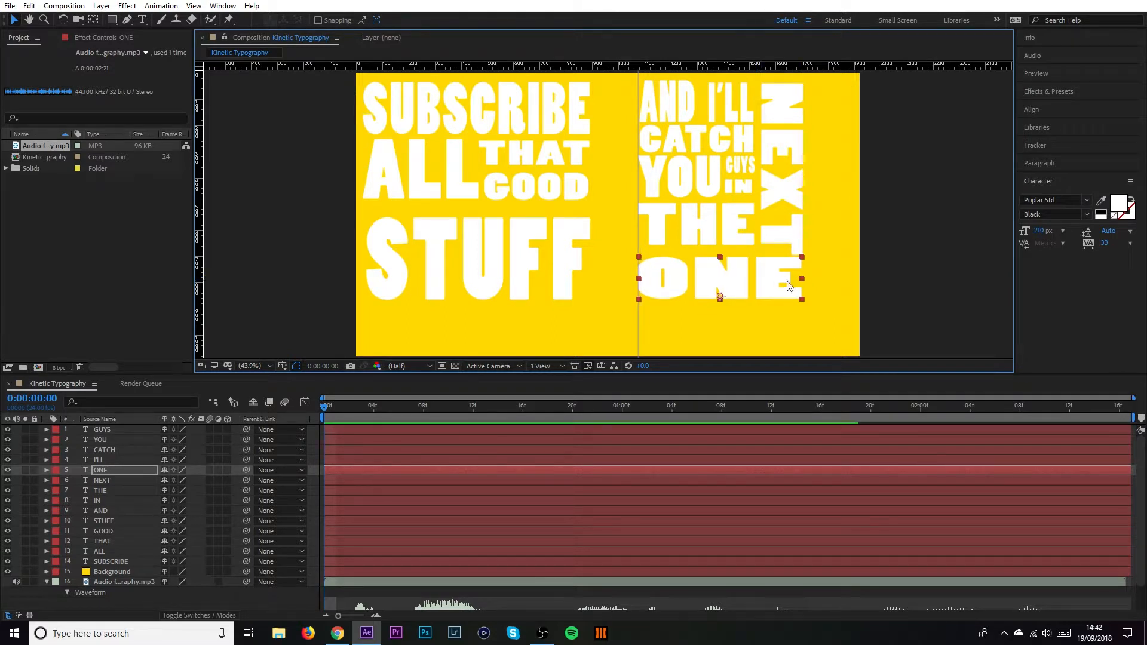
{"action": "left_click", "coordinate": [813, 321]}
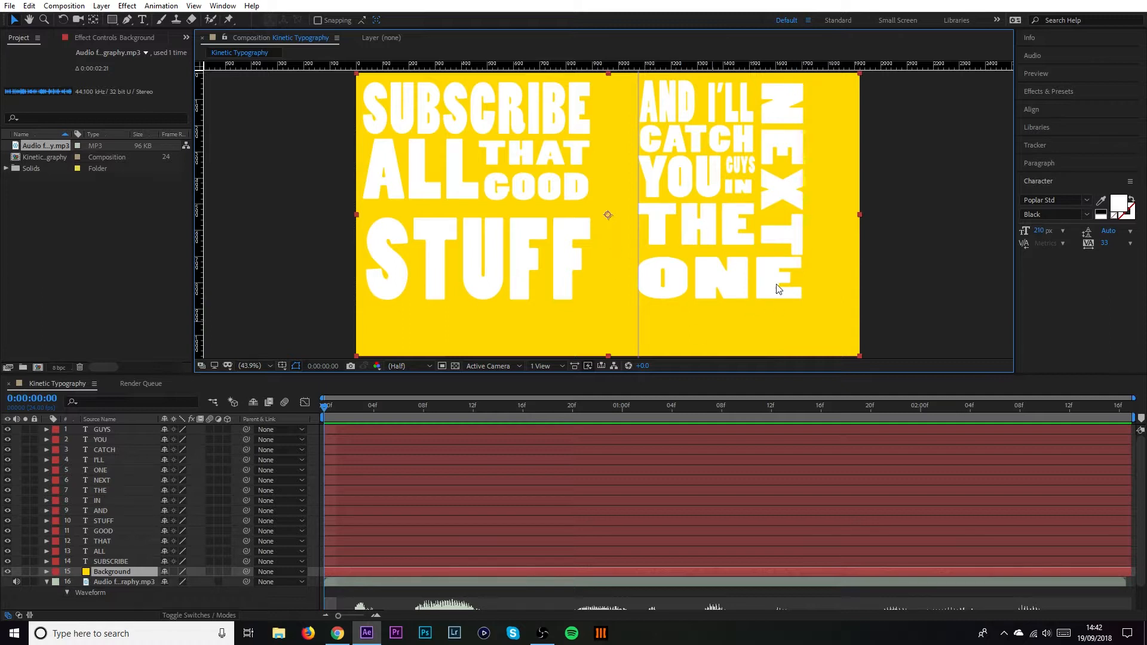
{"action": "left_click_drag", "start_coordinate": [637, 212], "coordinate": [187, 218]}
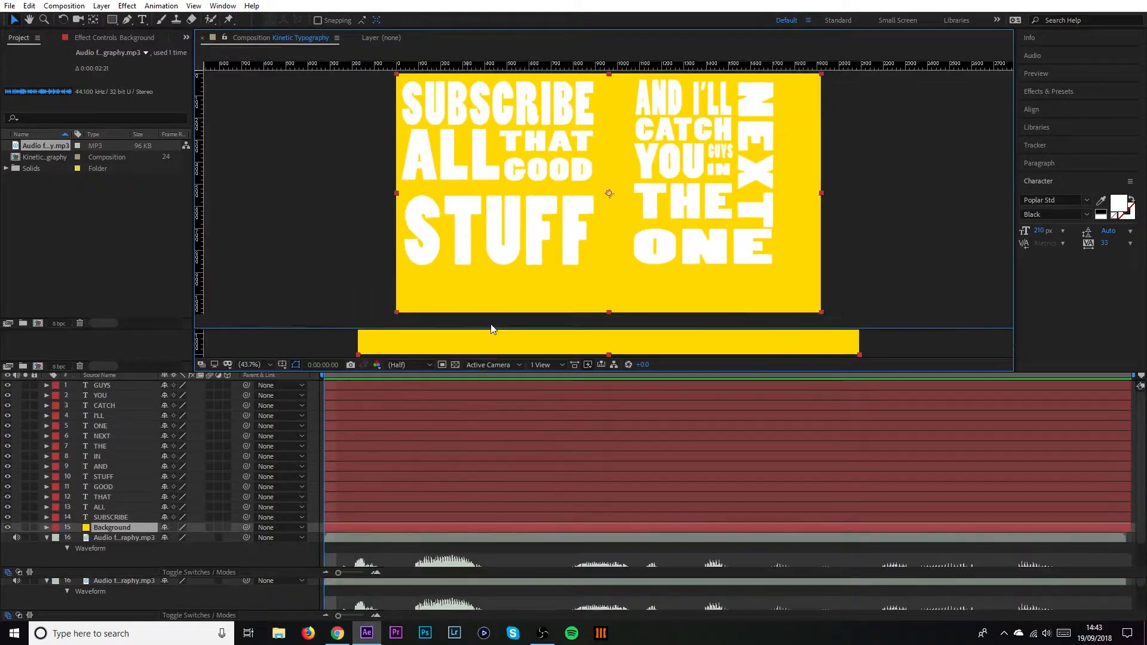
Enlarge the timeline area and play the voice audio from the start to locate the word SUBSCRIBE.
{"action": "mouse_move", "coordinate": [491, 325]}
{"action": "left_mouse_down"}
{"action": "mouse_move", "coordinate": [482, 293]}
{"action": "mouse_move", "coordinate": [483, 321]}
{"action": "left_mouse_up"}
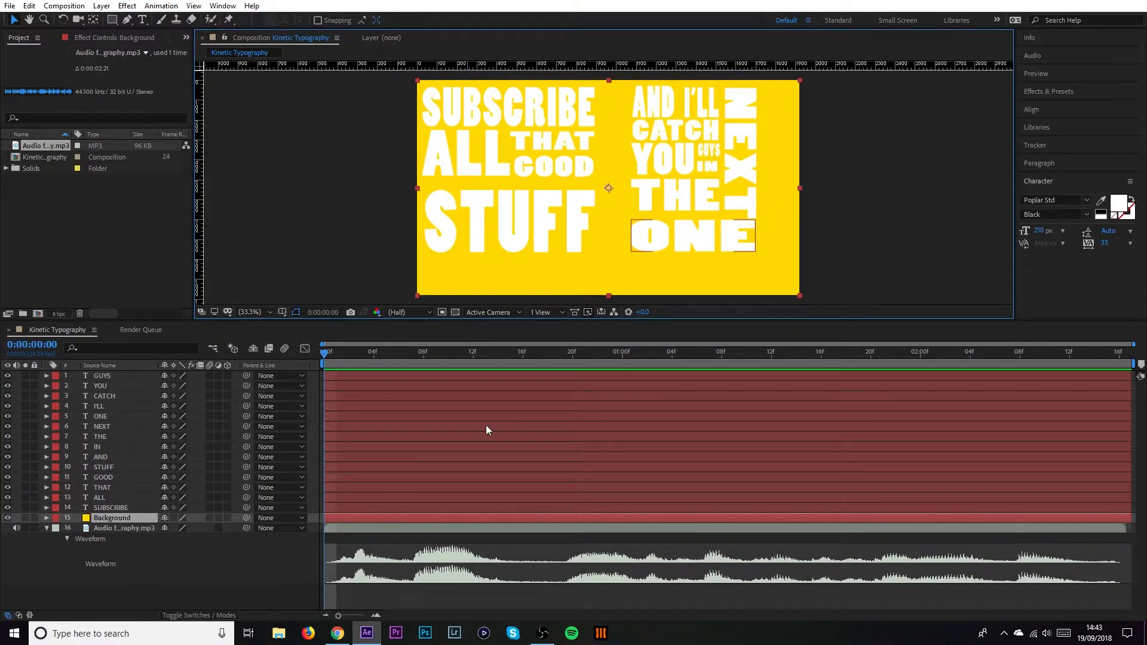
{"action": "left_click", "coordinate": [336, 353]}
{"action": "left_click_drag", "start_coordinate": [338, 357], "coordinate": [326, 357]}
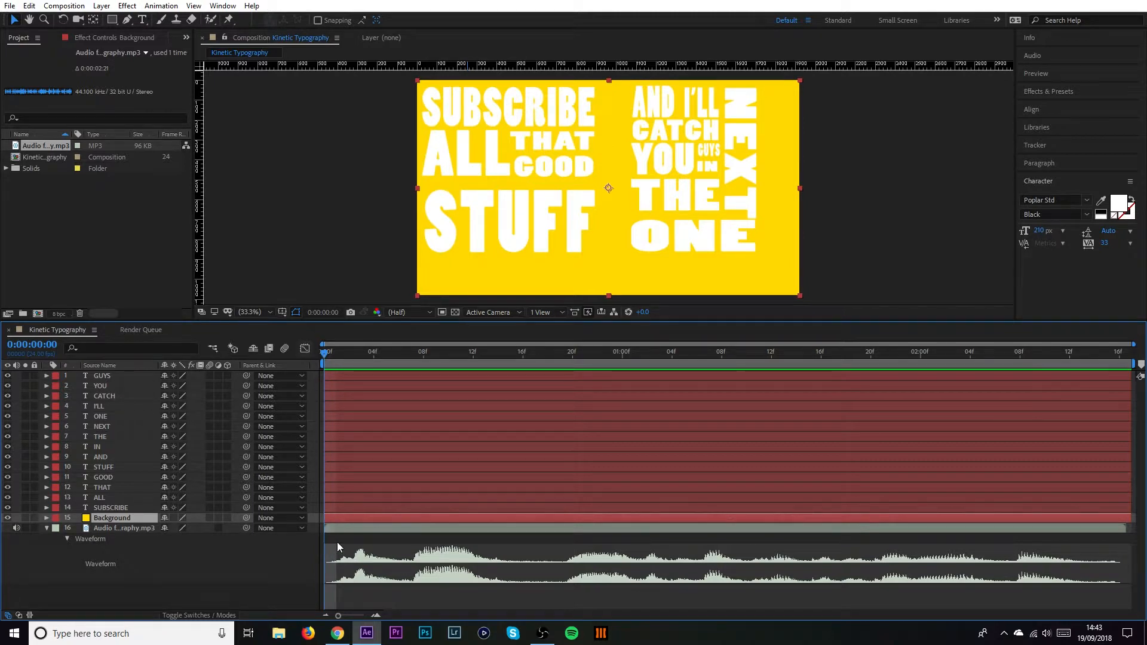
{"action": "left_click", "coordinate": [148, 508]}
{"action": "key", "text": "space"}
{"action": "key", "text": "space"}
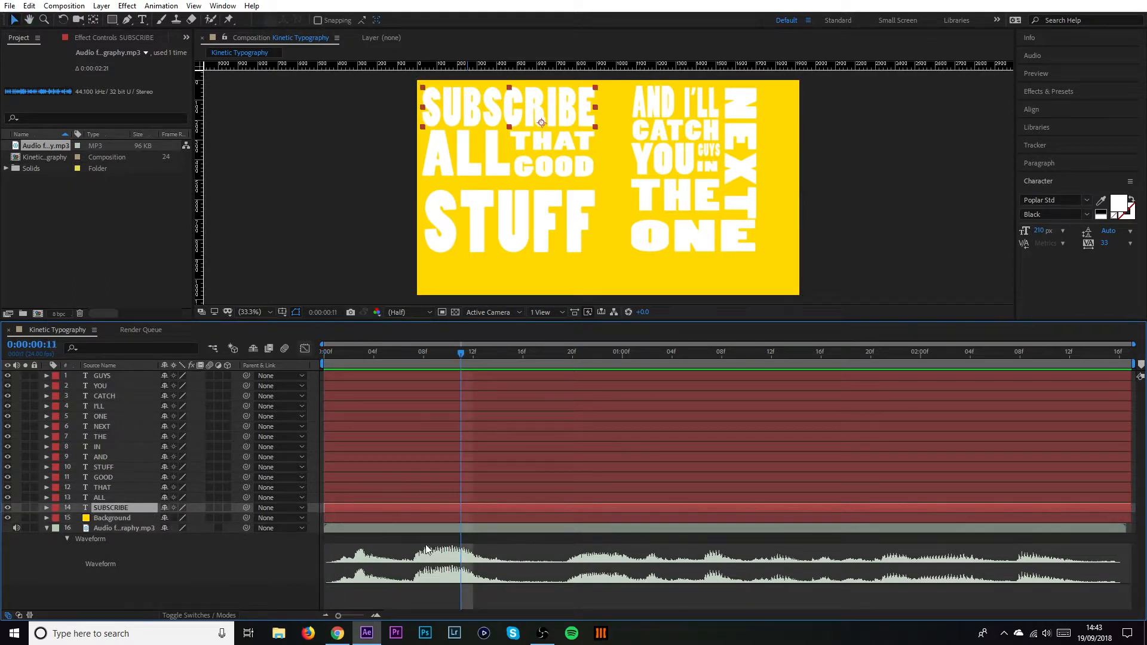
Try starting the ALL layer at 0:00:00:11 and listen to the audio from 0:00:00:06.
{"action": "left_click", "coordinate": [371, 499]}
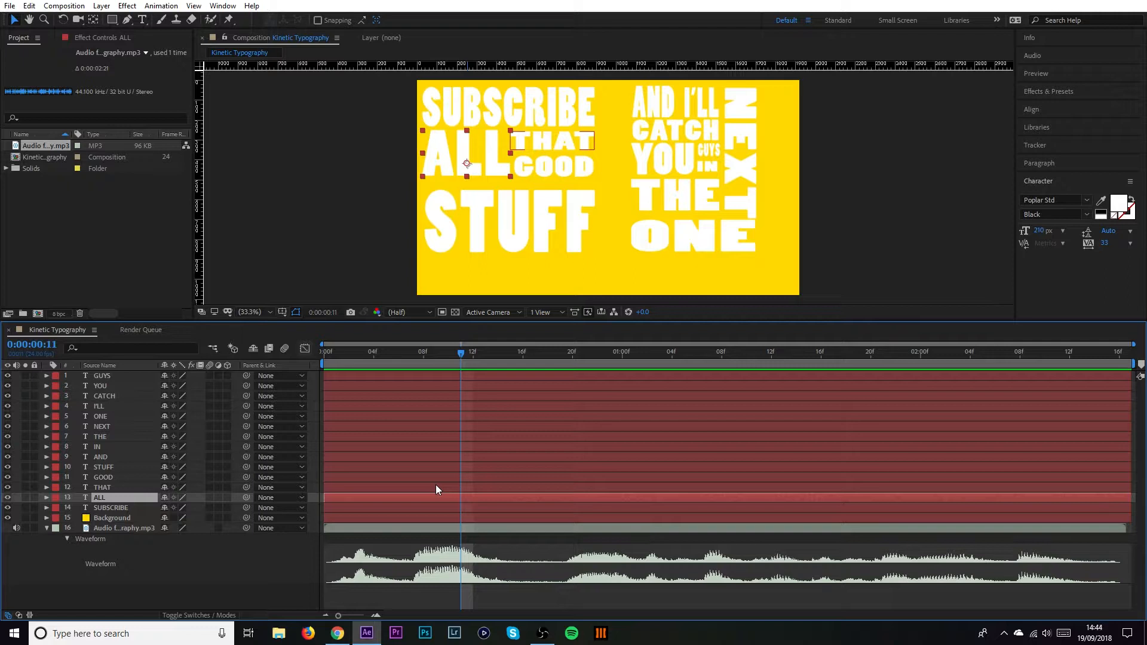
{"action": "key", "text": "bracketleft"}
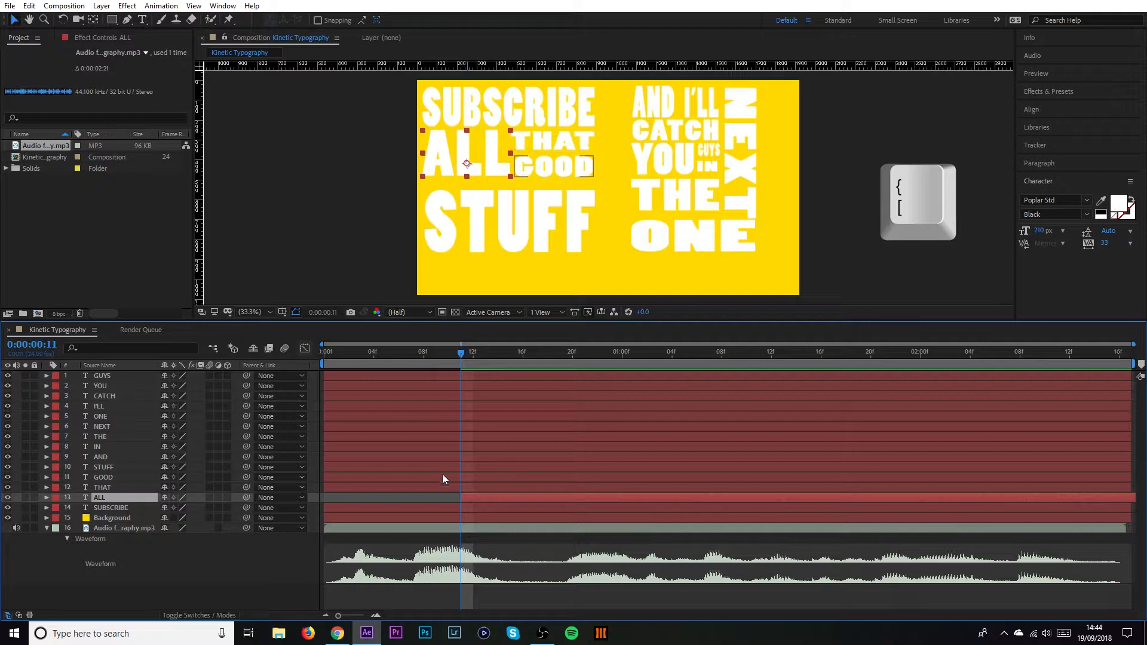
{"action": "left_click_drag", "start_coordinate": [445, 353], "coordinate": [398, 358]}
{"action": "key", "text": "space"}
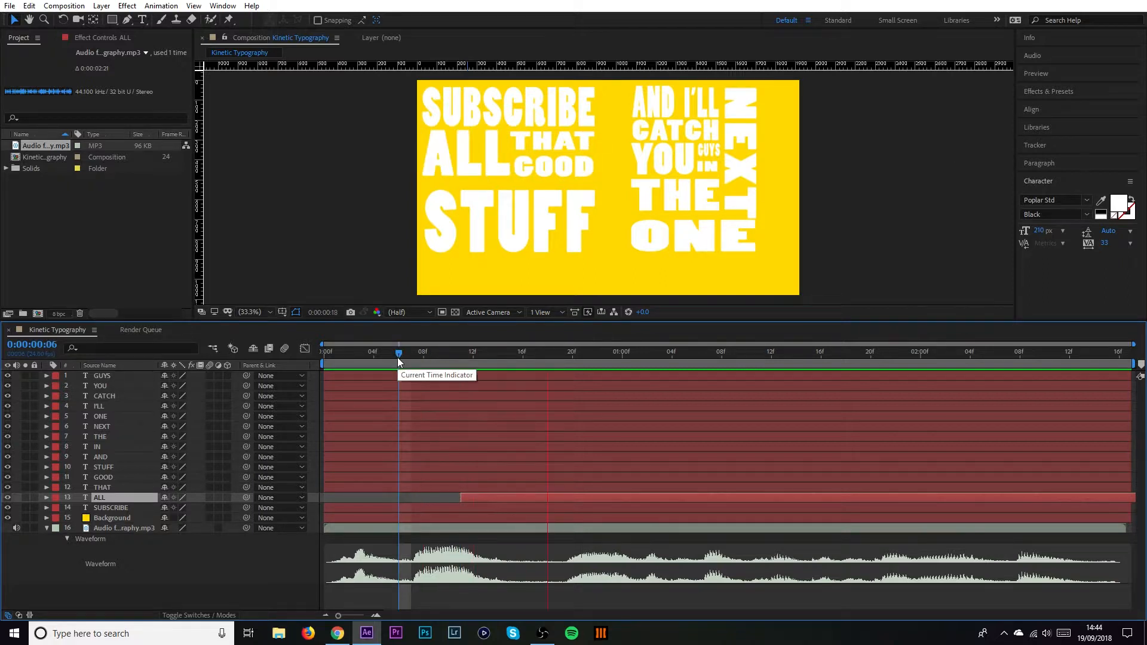
Locate the spoken word ALL in the audio, start the ALL layer at 0:00:00:20, and play it back.
{"action": "left_click", "coordinate": [430, 352]}
{"action": "left_click", "coordinate": [424, 351]}
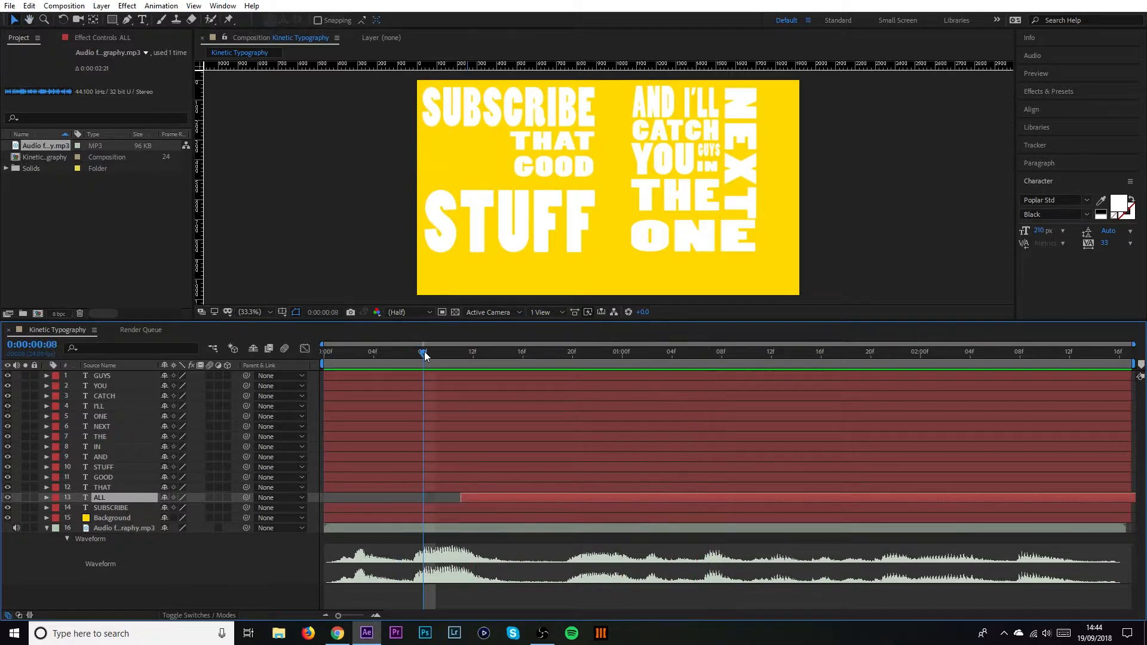
{"action": "key", "text": "space"}
{"action": "key", "text": "space"}
{"action": "left_click_drag", "start_coordinate": [426, 353], "coordinate": [567, 364]}
{"action": "key", "text": "alt+bracketleft"}
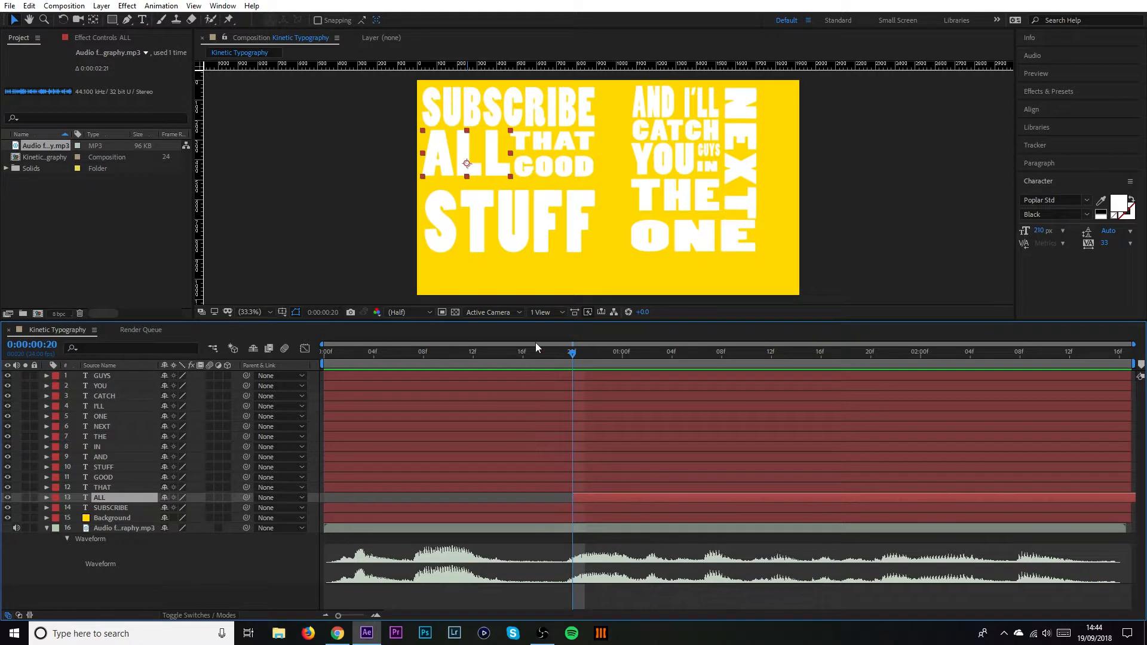
{"action": "left_click_drag", "start_coordinate": [485, 357], "coordinate": [404, 357]}
{"action": "key", "text": "space"}
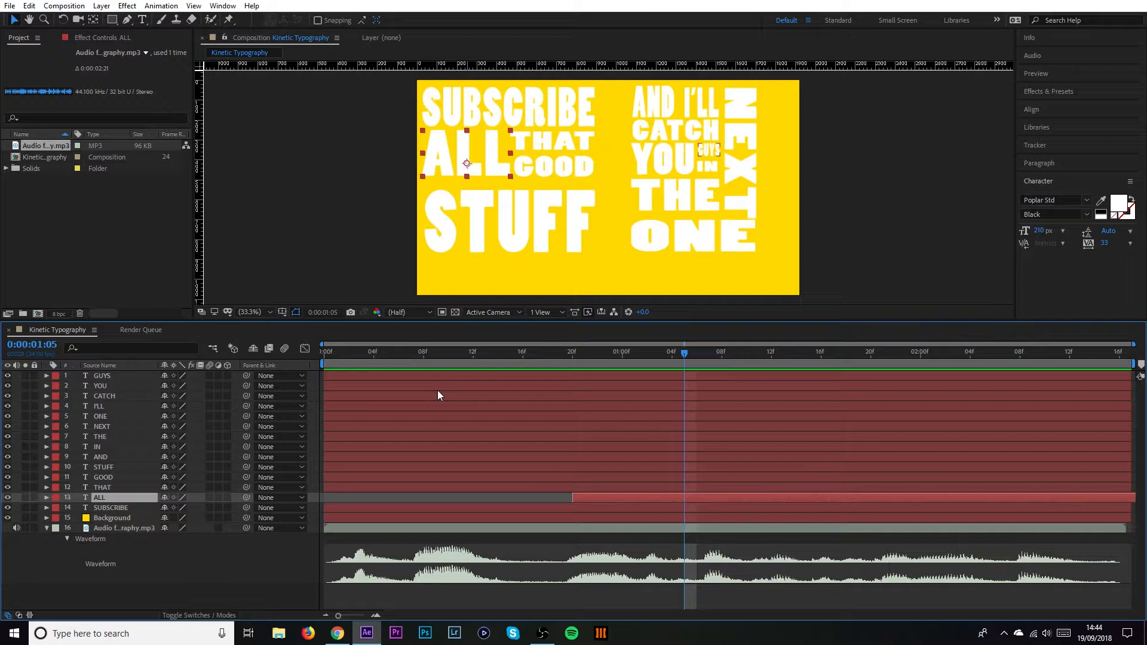
Locate the spoken word THAT in the audio and start the THAT layer at 0:00:00:22.
{"action": "left_click", "coordinate": [117, 488]}
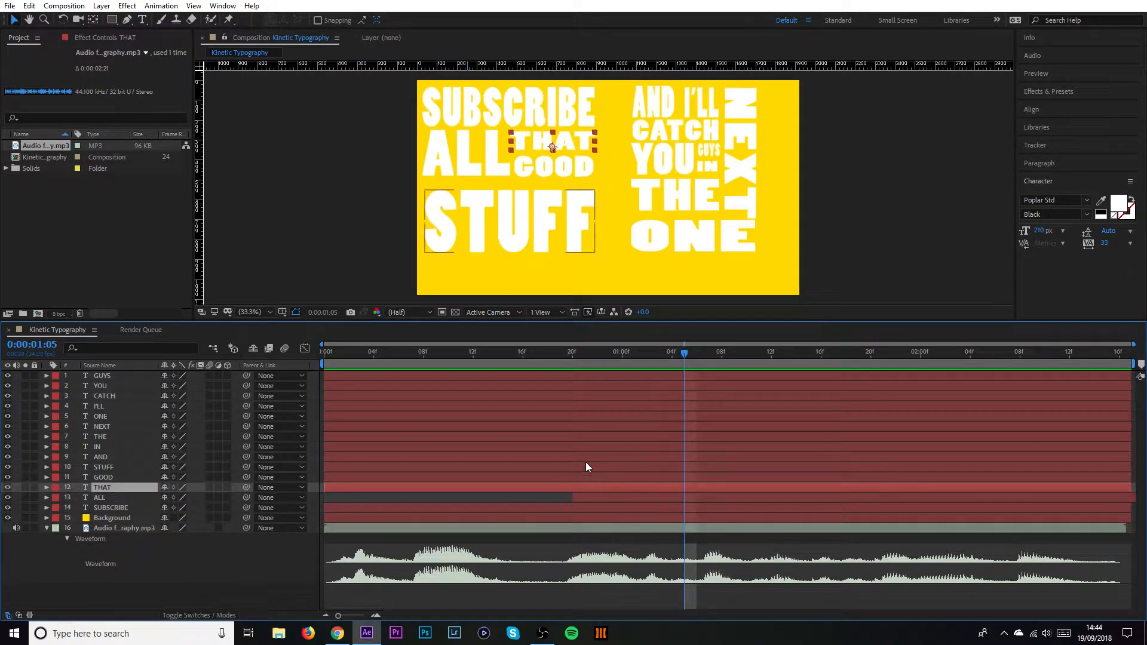
{"action": "left_click", "coordinate": [535, 353]}
{"action": "key", "text": "space"}
{"action": "key", "text": "space"}
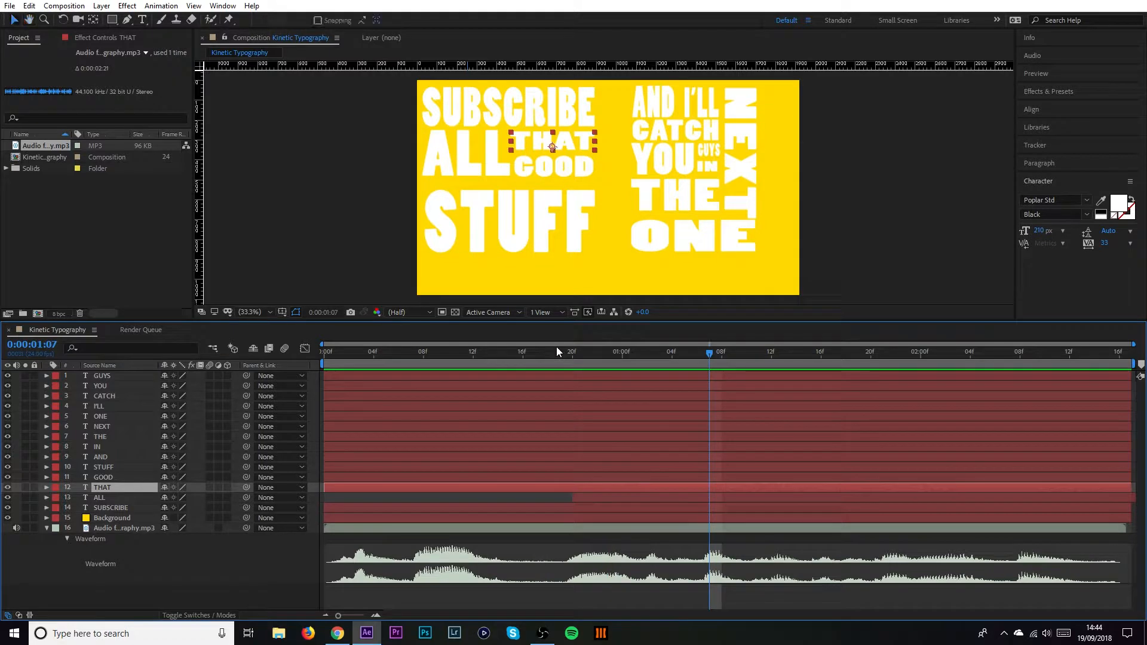
{"action": "left_click", "coordinate": [551, 351]}
{"action": "key", "text": "space"}
{"action": "key", "text": "space"}
{"action": "left_click", "coordinate": [568, 350]}
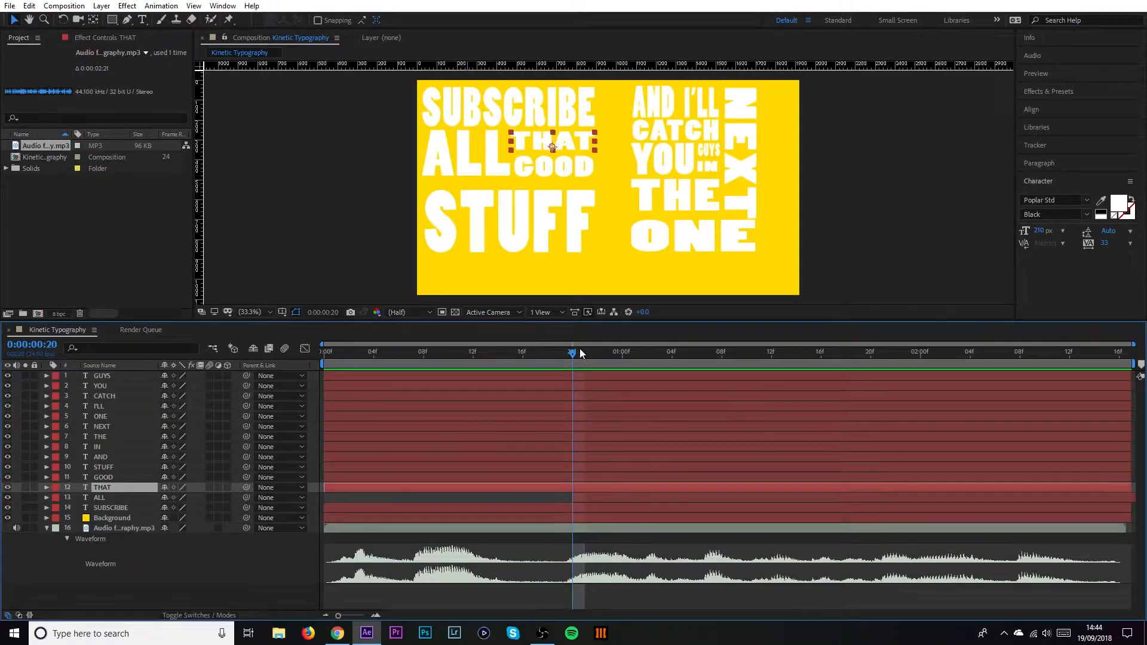
{"action": "left_click_drag", "start_coordinate": [580, 349], "coordinate": [595, 353]}
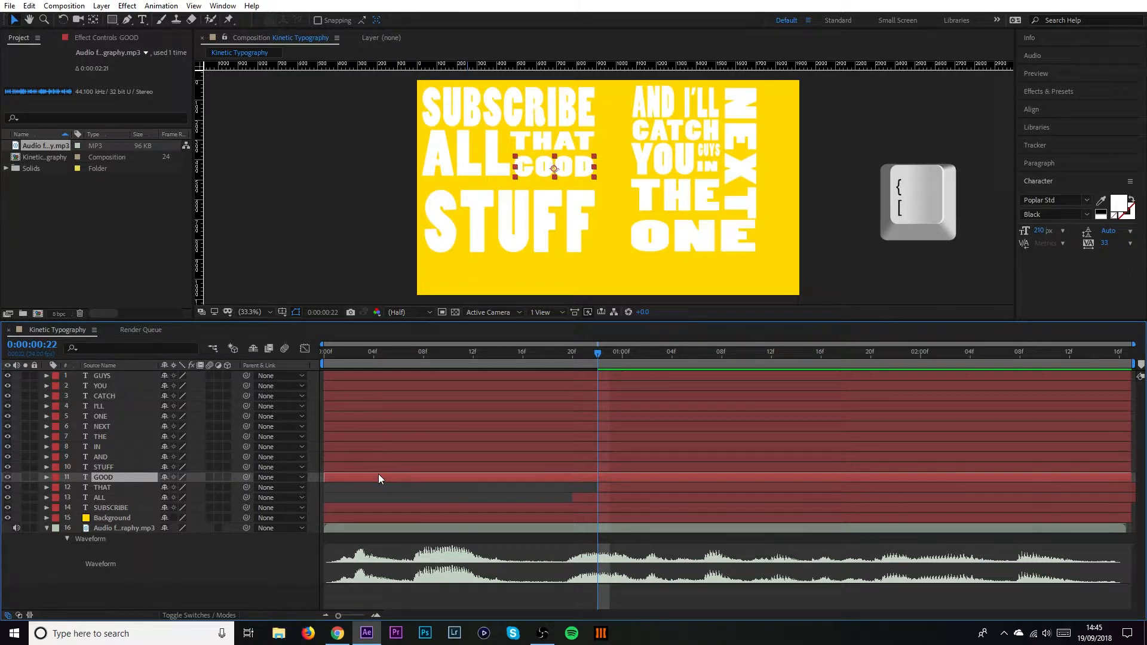
Locate the spoken word GOOD in the audio and start the GOOD layer at 0:00:01:01.
{"action": "left_click_drag", "start_coordinate": [507, 361], "coordinate": [458, 361]}
{"action": "key", "text": "space"}
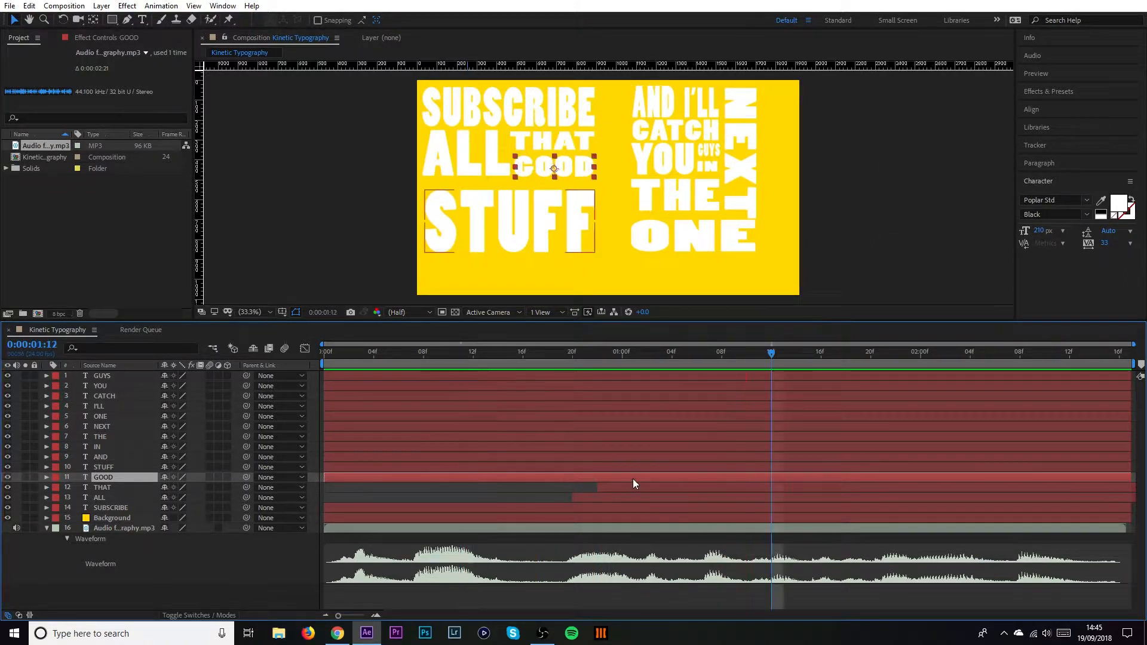
{"action": "left_click_drag", "start_coordinate": [542, 357], "coordinate": [438, 352]}
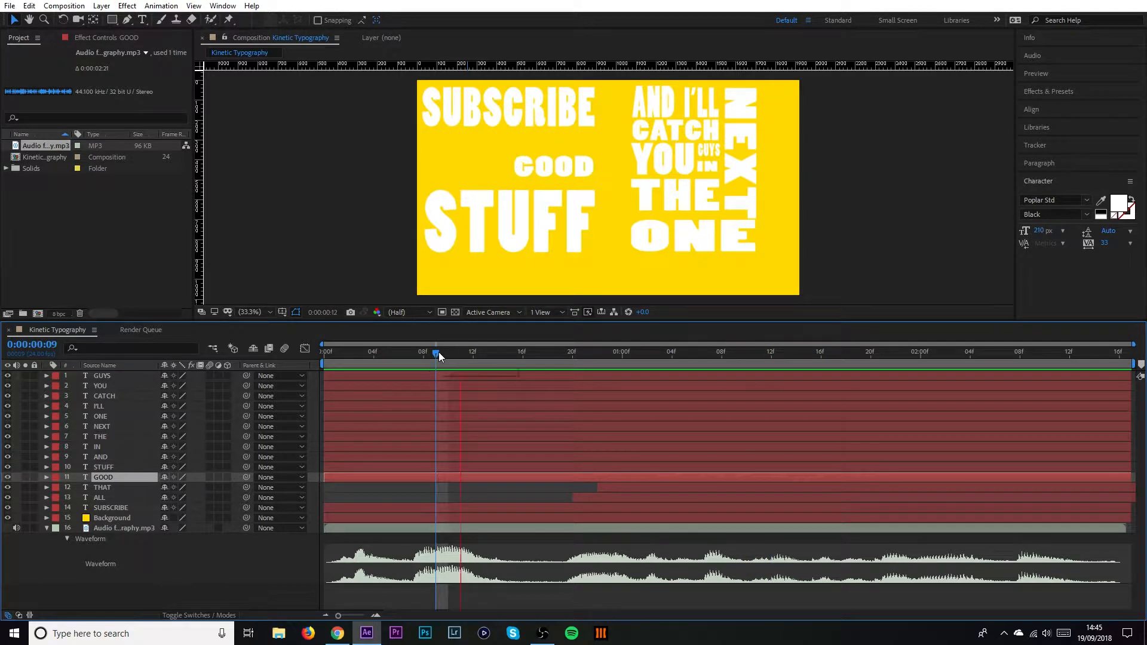
{"action": "key", "text": "space"}
{"action": "key", "text": "space"}
{"action": "left_click", "coordinate": [598, 352]}
{"action": "key", "text": "space"}
{"action": "key", "text": "space"}
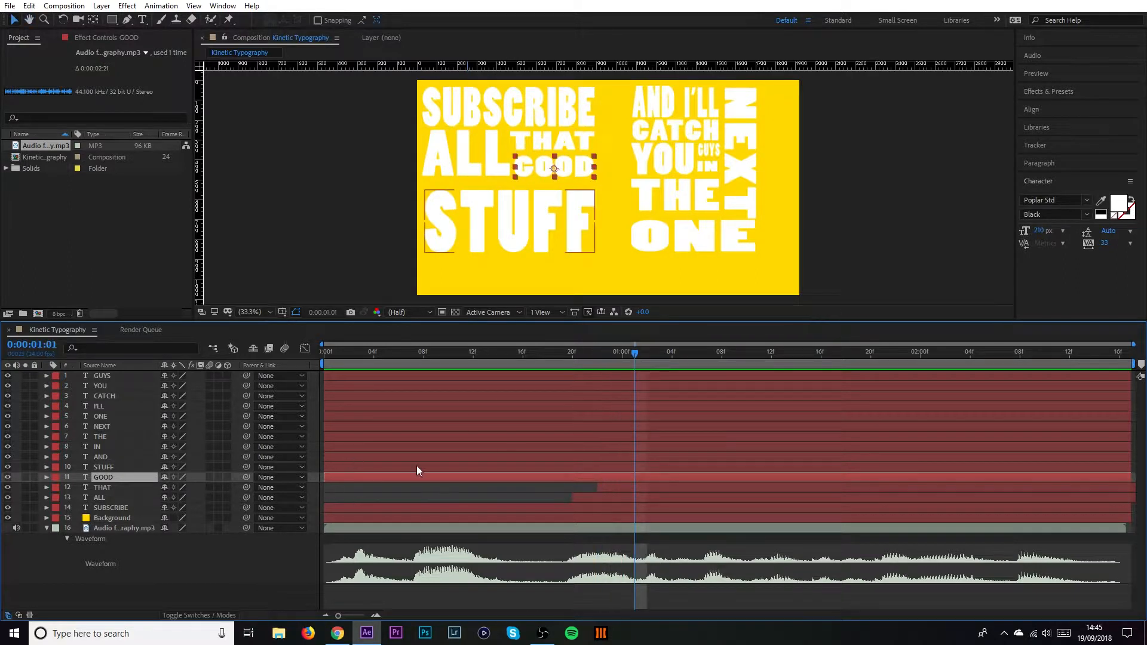
{"action": "key", "text": "alt+bracketleft"}
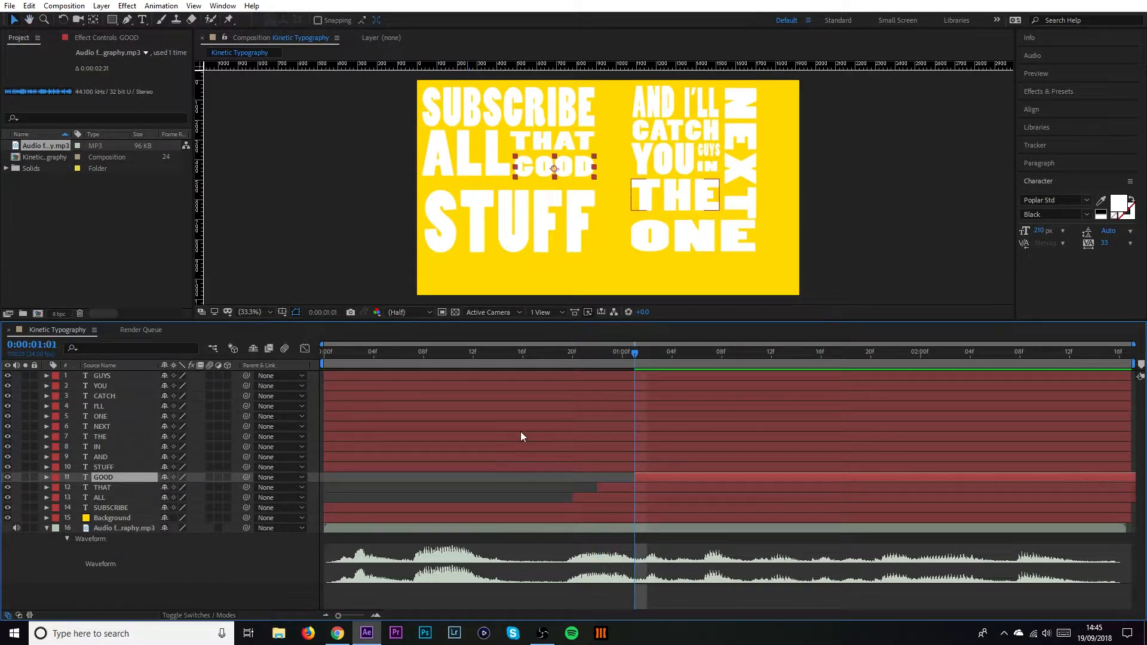
Play the audio on to the word STUFF and start the STUFF layer at 0:00:01:05.
{"action": "key", "text": "space"}
{"action": "key", "text": "space"}
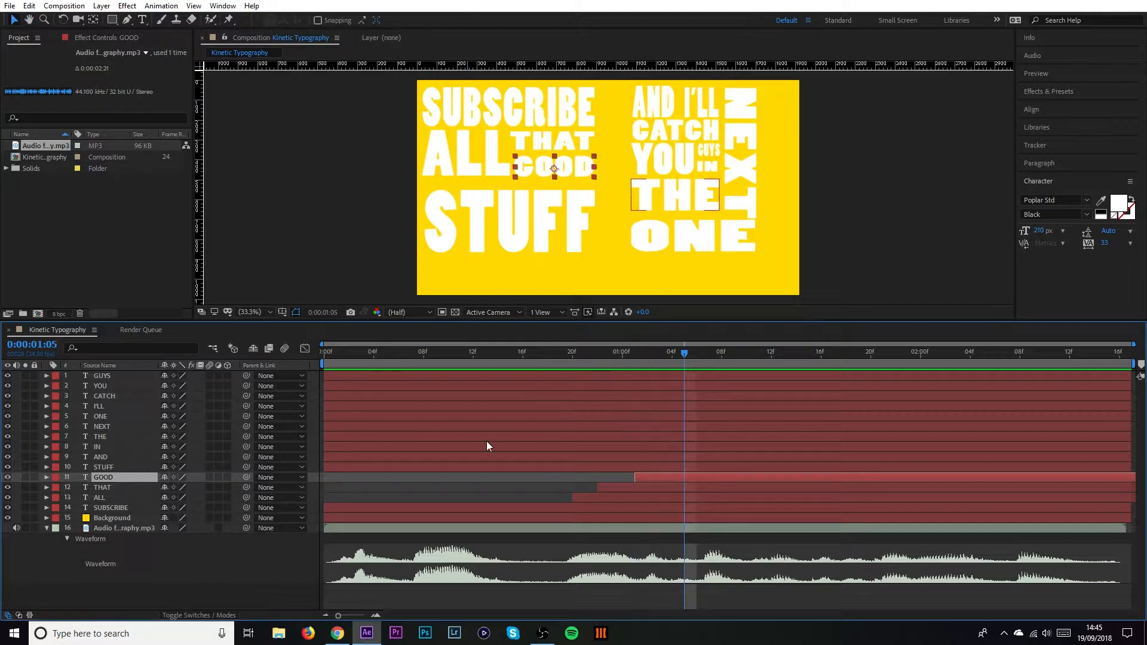
{"action": "left_click", "coordinate": [608, 465]}
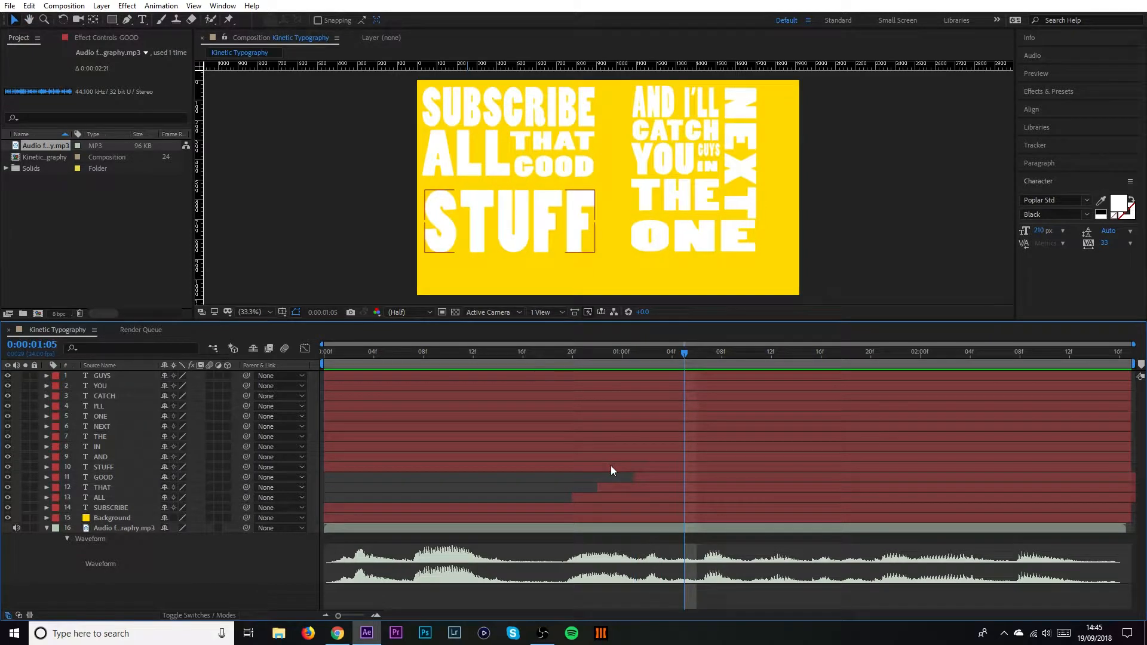
{"action": "key", "text": "alt+bracketleft"}
{"action": "key", "text": "space"}
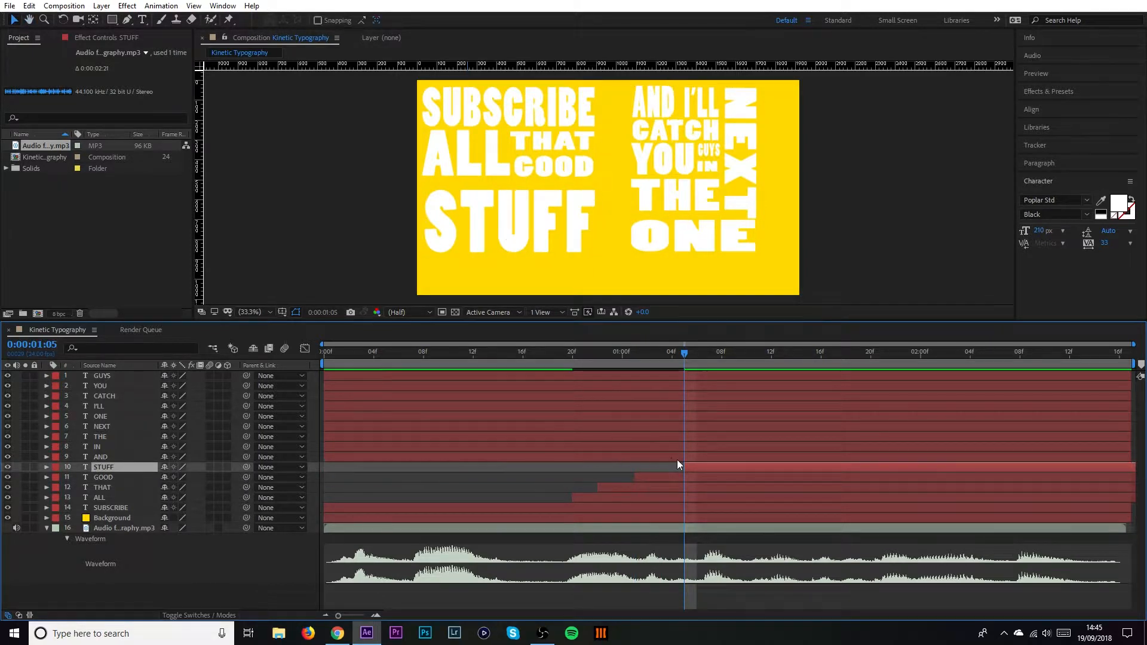
{"action": "key", "text": "space"}
Play back the first sentence from SUBSCRIBE to STUFF to check its word timing against the voice.
{"action": "left_click", "coordinate": [718, 355]}
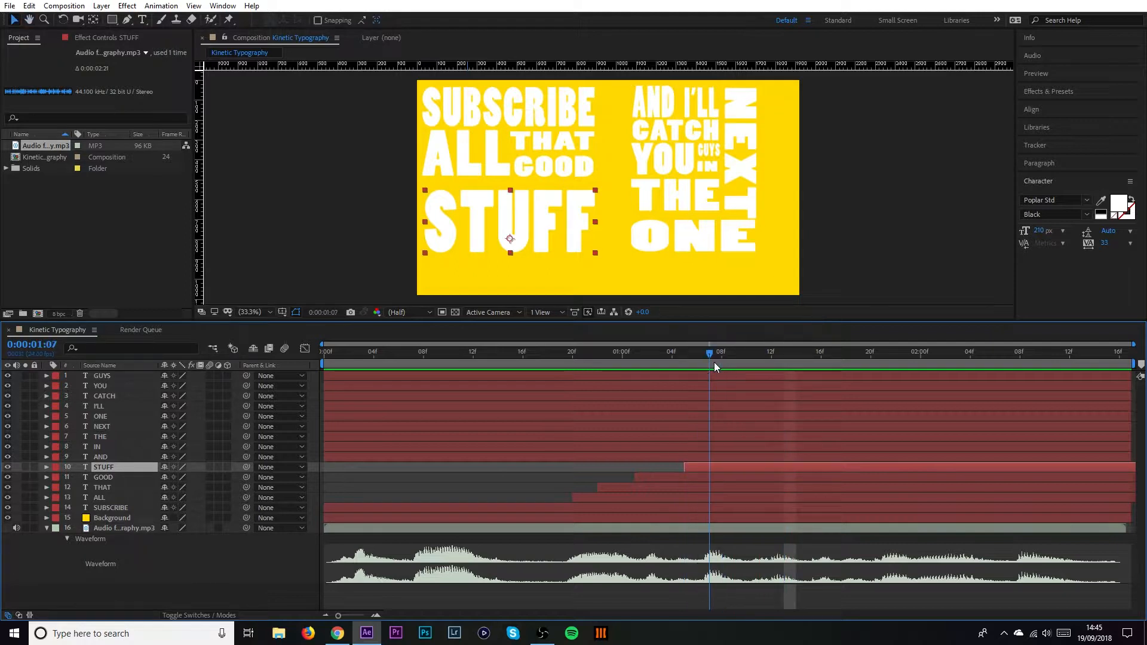
{"action": "left_click_drag", "start_coordinate": [714, 362], "coordinate": [424, 385]}
{"action": "key", "text": "space"}
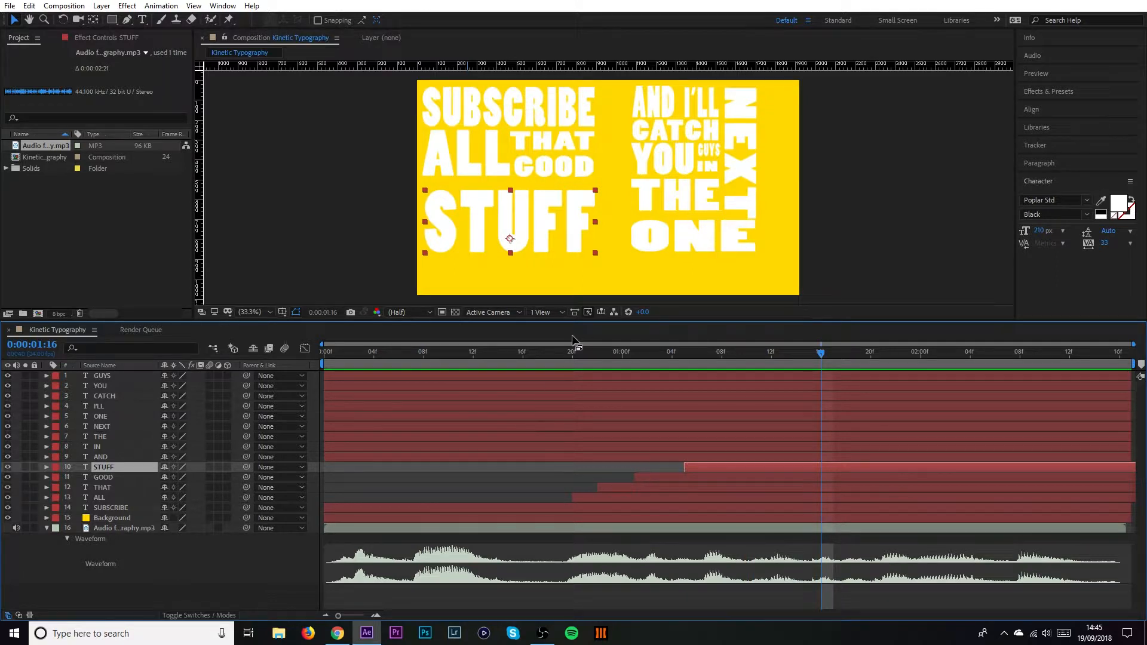
{"action": "left_click_drag", "start_coordinate": [548, 349], "coordinate": [486, 354]}
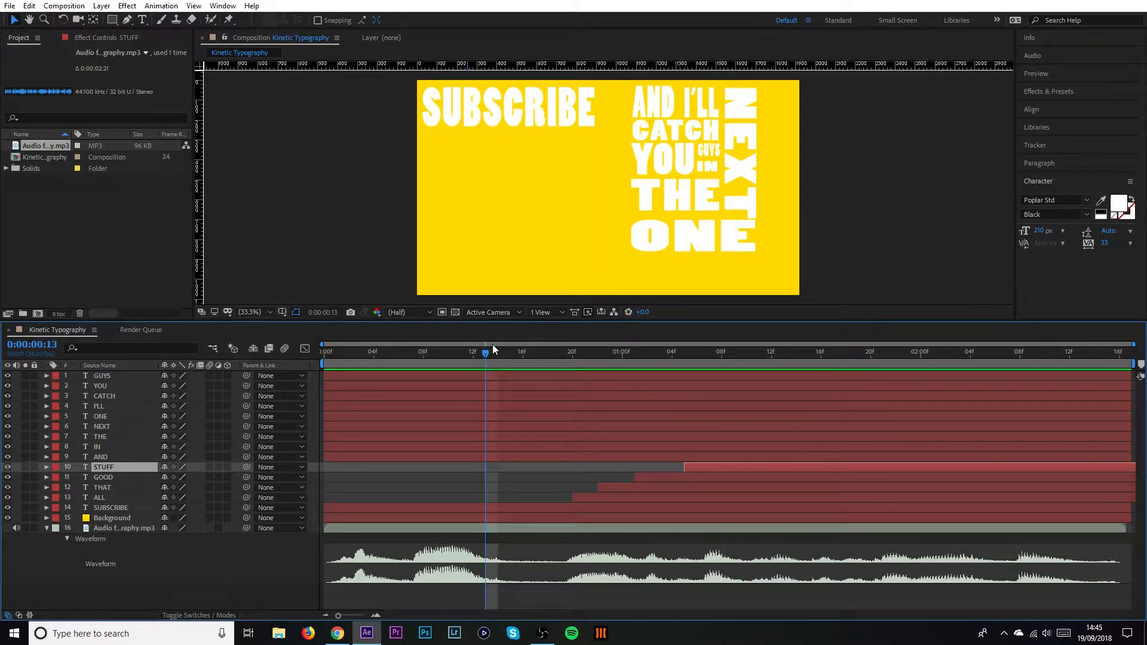
{"action": "key", "text": "Home"}
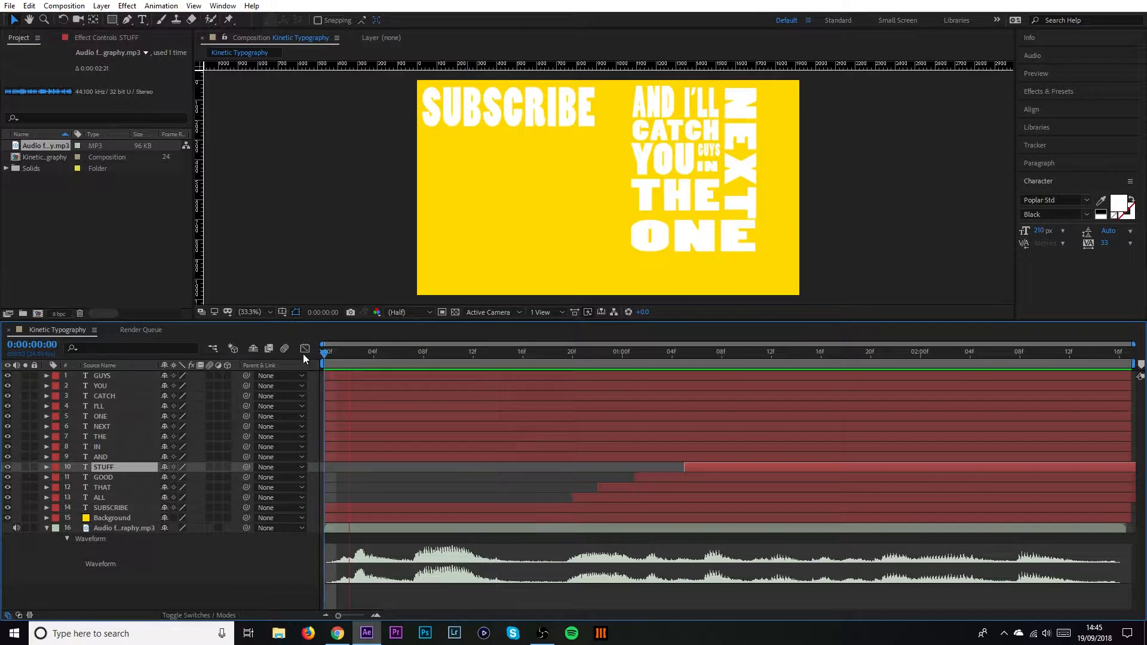
{"action": "key", "text": "space"}
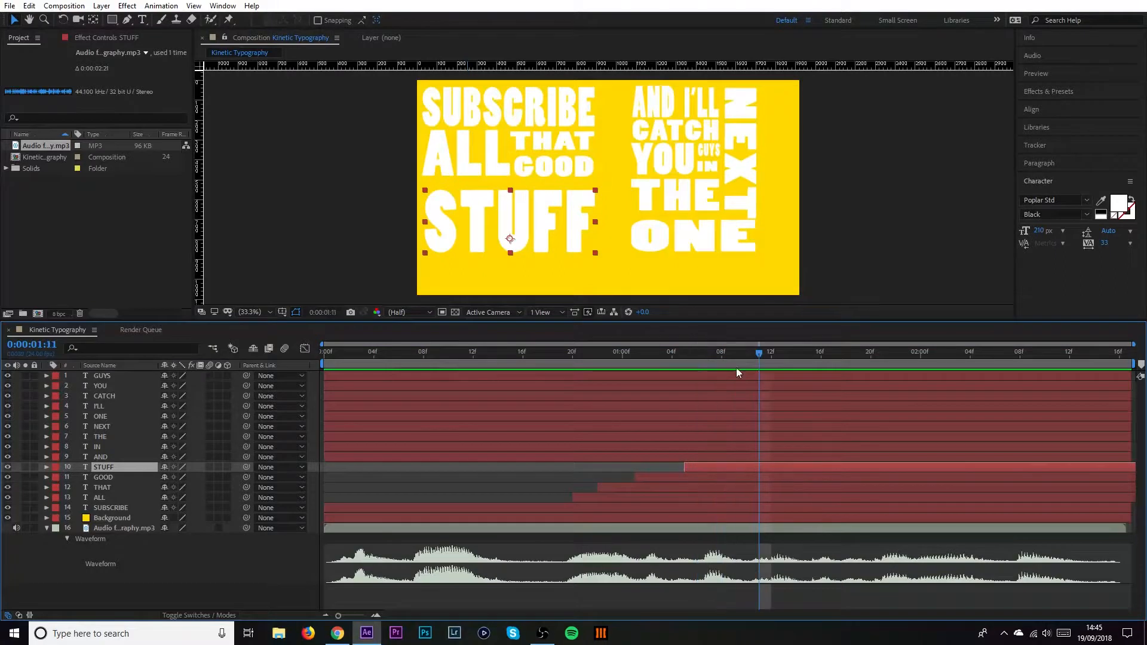
Start the AND layer at 0:00:01:11 and reorder the second block's layers to follow the spoken word order upwards.
{"action": "key", "text": "ctrl+Up"}
{"action": "key", "text": "alt+bracketleft"}
{"action": "key", "text": "ctrl+Up"}
{"action": "left_click_drag", "start_coordinate": [126, 396], "coordinate": [124, 441]}
{"action": "left_click_drag", "start_coordinate": [123, 386], "coordinate": [122, 431]}
{"action": "left_click_drag", "start_coordinate": [113, 376], "coordinate": [119, 421]}
Start the I'LL layer at 0:00:01:13, CATCH at 0:00:01:15, YOU at 0:00:01:17 and GUYS at 0:00:01:21.
{"action": "left_click", "coordinate": [120, 447]}
{"action": "left_click_drag", "start_coordinate": [809, 353], "coordinate": [322, 354]}
{"action": "key", "text": "bracketleft"}
{"action": "left_click", "coordinate": [802, 439]}
{"action": "key", "text": "bracketleft"}
{"action": "left_click", "coordinate": [747, 416]}
{"action": "key", "text": "bracketleft"}
Start the IN layer at 0:00:01:22, THE at 0:00:02:01, NEXT at 0:00:02:04 and ONE at 0:00:02:06.
{"action": "left_click", "coordinate": [865, 406]}
{"action": "left_click", "coordinate": [933, 386]}
{"action": "key", "text": "bracketleft"}
{"action": "left_click", "coordinate": [938, 398]}
{"action": "key", "text": "bracketleft"}
{"action": "left_click", "coordinate": [916, 407]}
{"action": "key", "text": "bracketleft"}
{"action": "left_click", "coordinate": [1005, 376]}
{"action": "key", "text": "bracketleft"}
Play back the whole composition to check the timing of every word against the voice.
{"action": "key", "text": "space"}
{"action": "left_click", "coordinate": [348, 354]}
{"action": "left_click", "coordinate": [585, 354]}
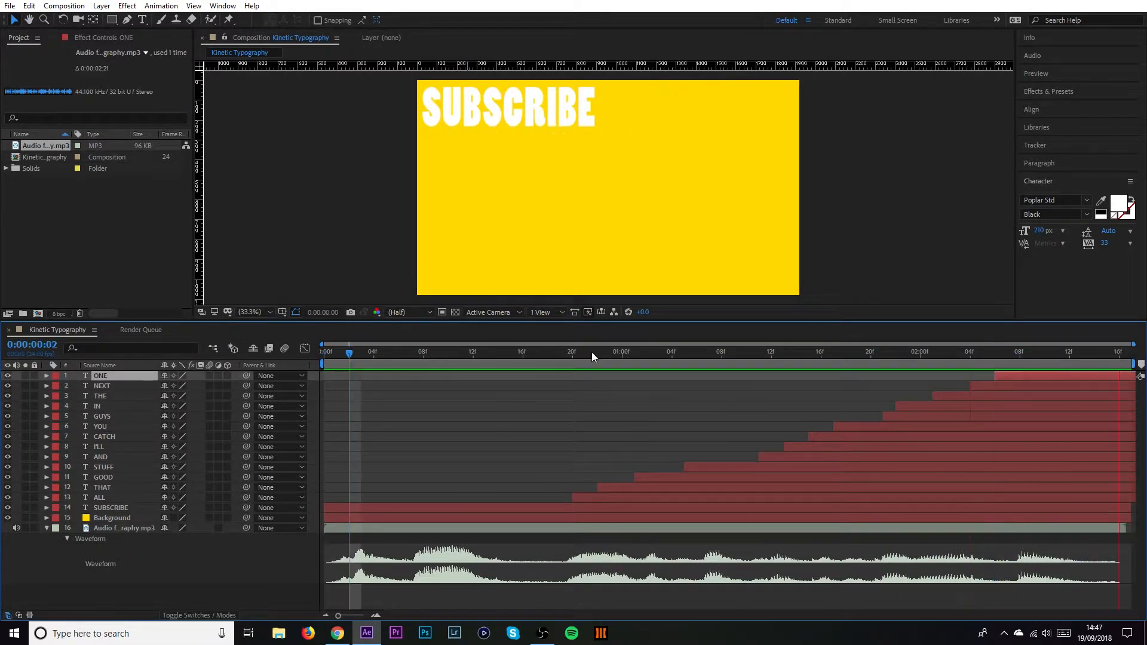
{"action": "left_click_drag", "start_coordinate": [585, 353], "coordinate": [337, 355]}
{"action": "key", "text": "space"}
Retime NEXT to start at 0:00:02:03, ONE at 0:00:02:05 and THE at 0:00:02:00, and play the composition from the start.
{"action": "left_click", "coordinate": [960, 355]}
{"action": "left_click", "coordinate": [992, 386]}
{"action": "key", "text": "bracketleft"}
{"action": "left_click", "coordinate": [1007, 377]}
{"action": "left_click_drag", "start_coordinate": [960, 355], "coordinate": [822, 355]}
{"action": "key", "text": "bracketleft"}
{"action": "left_click_drag", "start_coordinate": [956, 396], "coordinate": [931, 396]}
{"action": "left_click_drag", "start_coordinate": [821, 355], "coordinate": [263, 356]}
{"action": "key", "text": "bracketleft"}
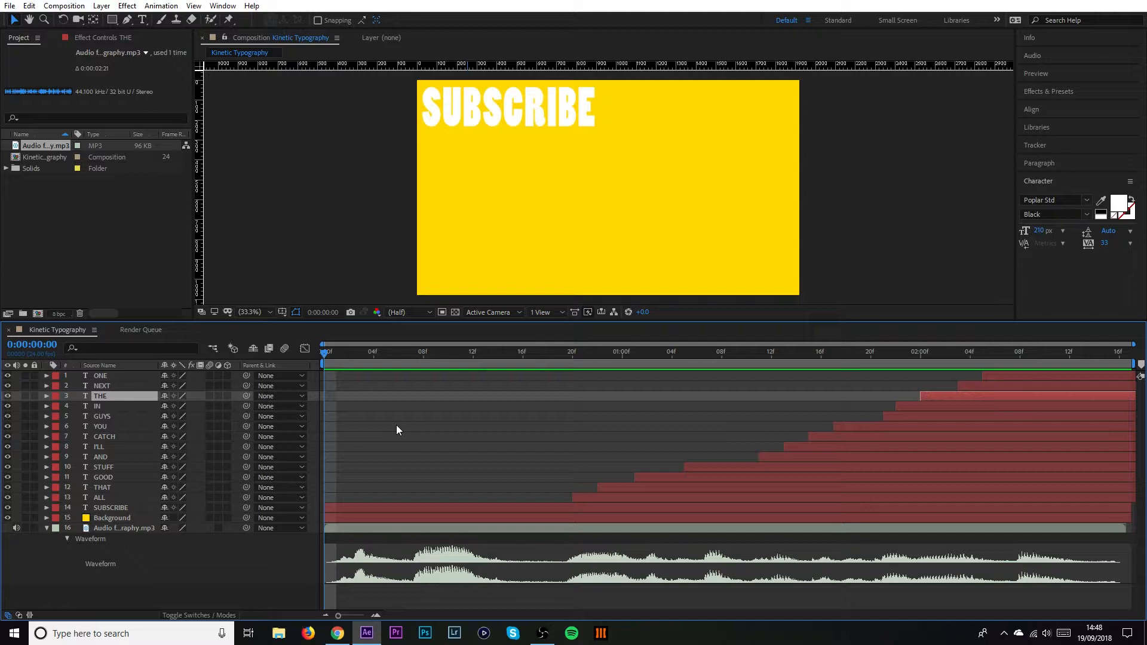
{"action": "key", "text": "space"}
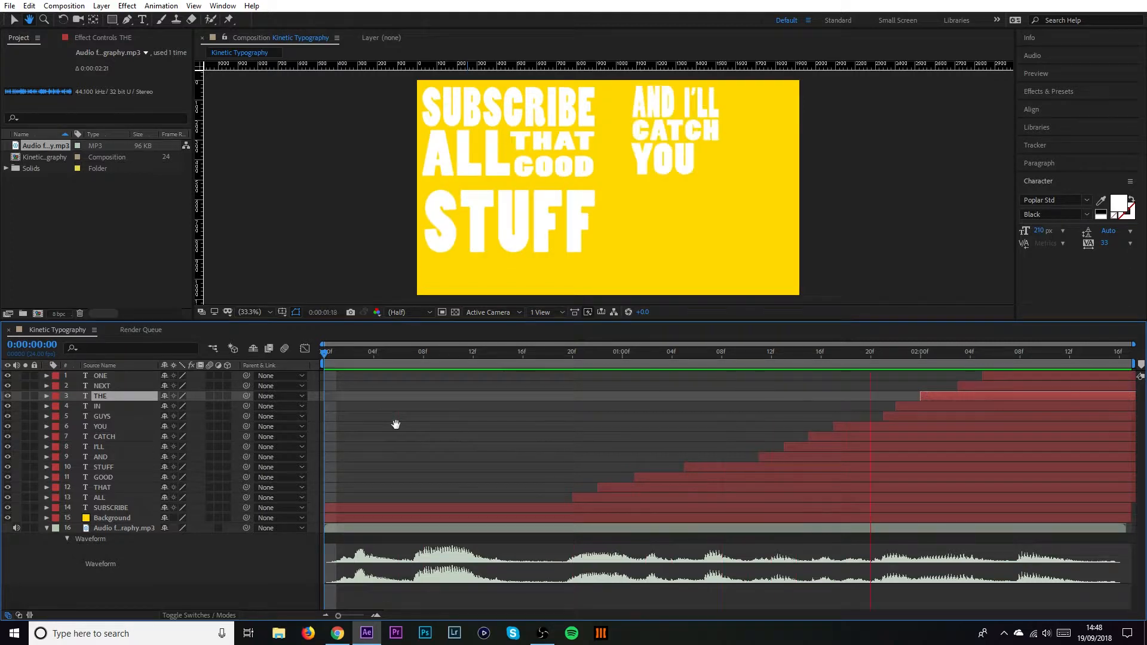
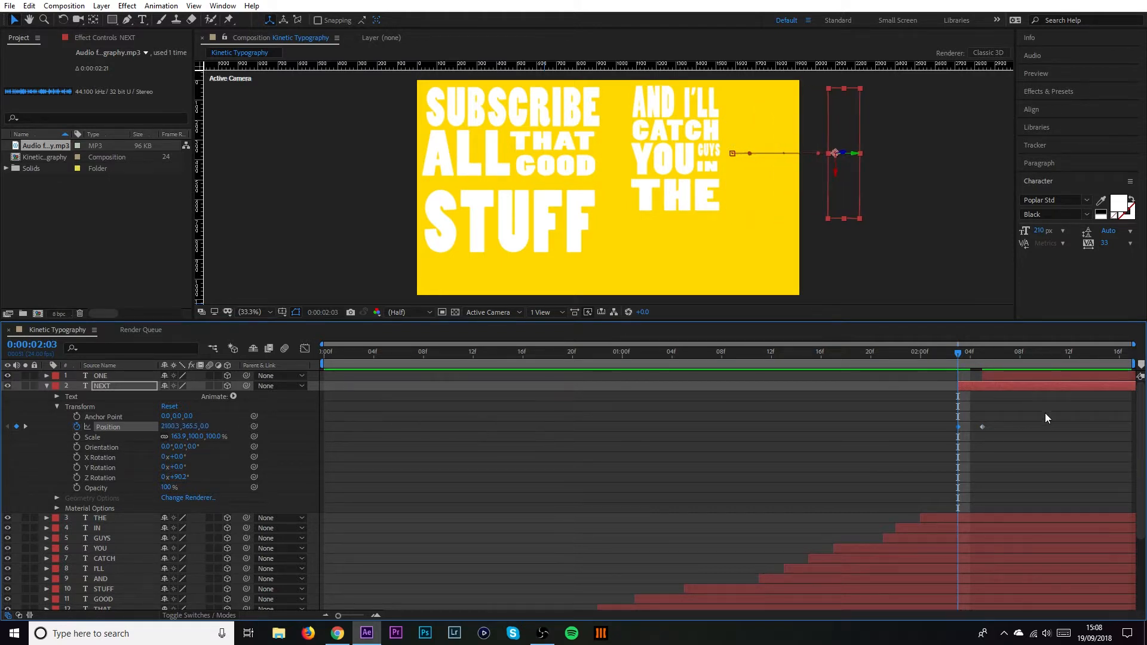
Preview the NEXT animation and apply Easy Ease to both Position keyframes of the NEXT layer.
{"action": "left_click_drag", "start_coordinate": [955, 362], "coordinate": [717, 373]}
{"action": "key", "text": "space"}
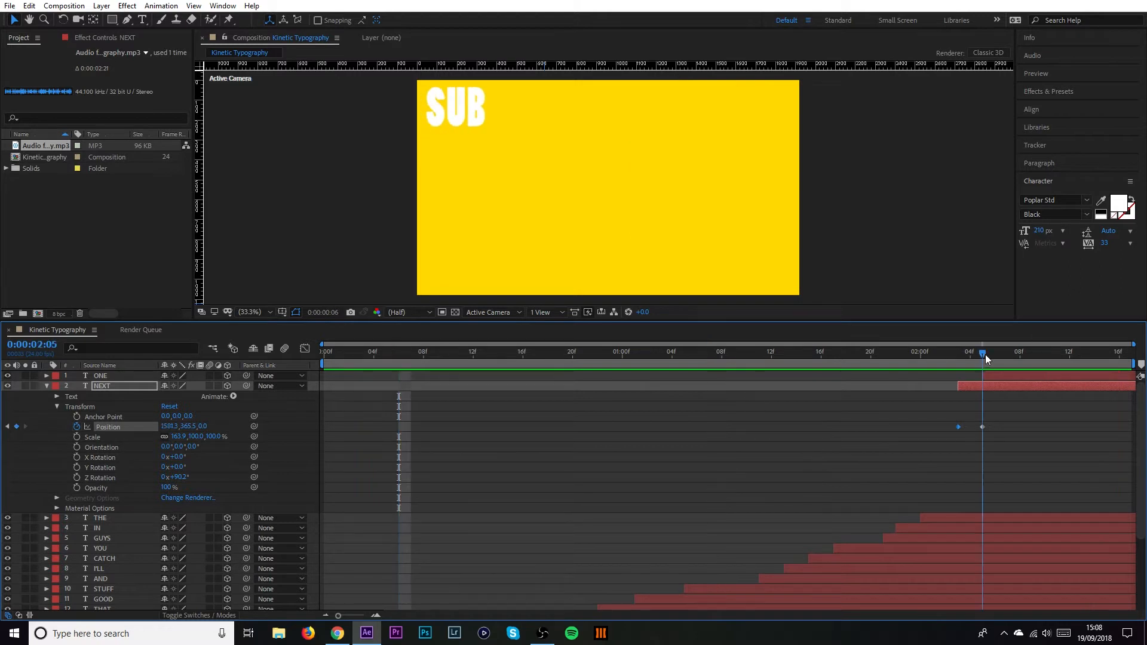
{"action": "left_click", "coordinate": [983, 354]}
{"action": "left_click_drag", "start_coordinate": [934, 412], "coordinate": [1016, 446]}
{"action": "key", "text": "F9"}
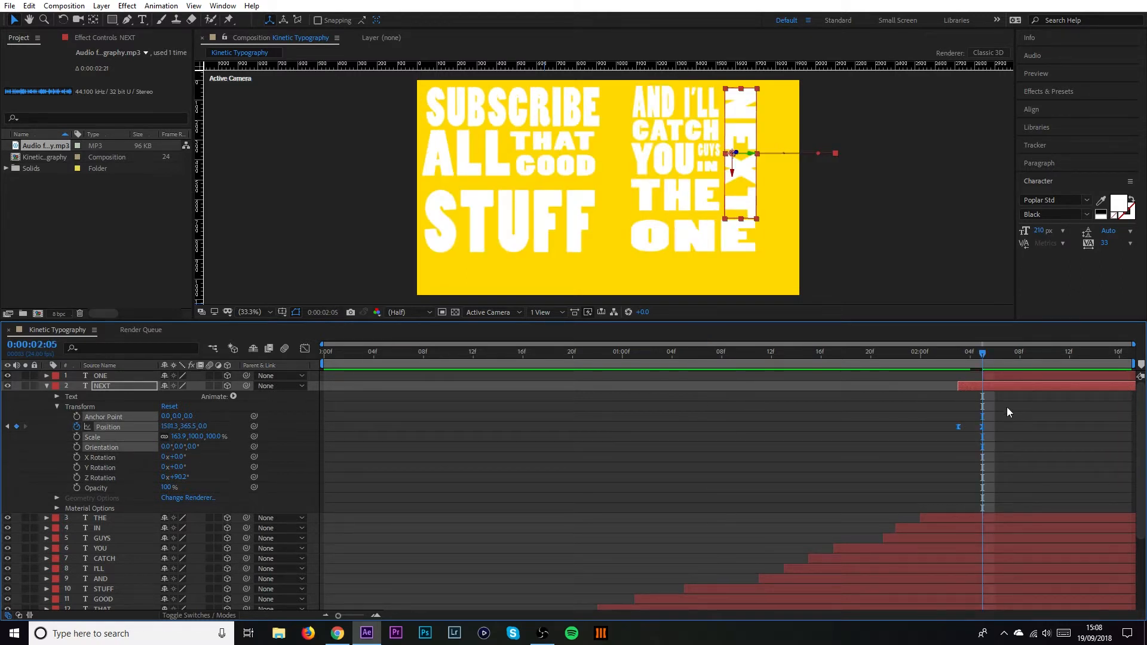
Collapse the NEXT layer and add a Scale keyframe to the ONE layer at 0:00:02:09.
{"action": "left_click", "coordinate": [46, 386]}
{"action": "left_click", "coordinate": [46, 376]}
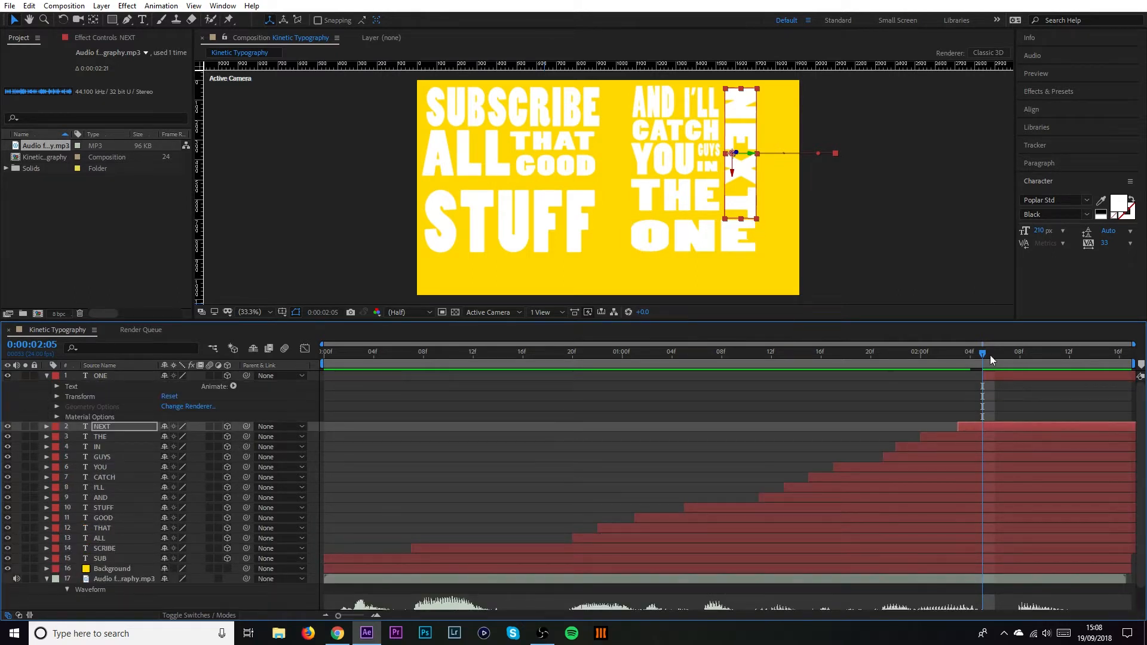
{"action": "left_click_drag", "start_coordinate": [995, 355], "coordinate": [1032, 355]}
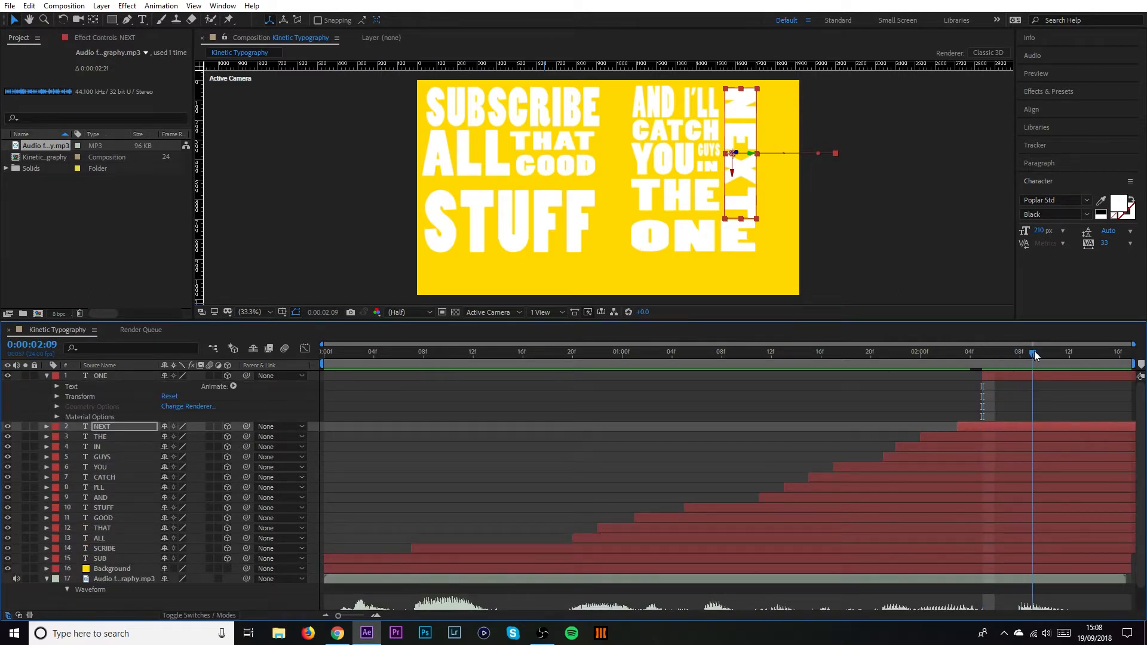
{"action": "left_click", "coordinate": [58, 396]}
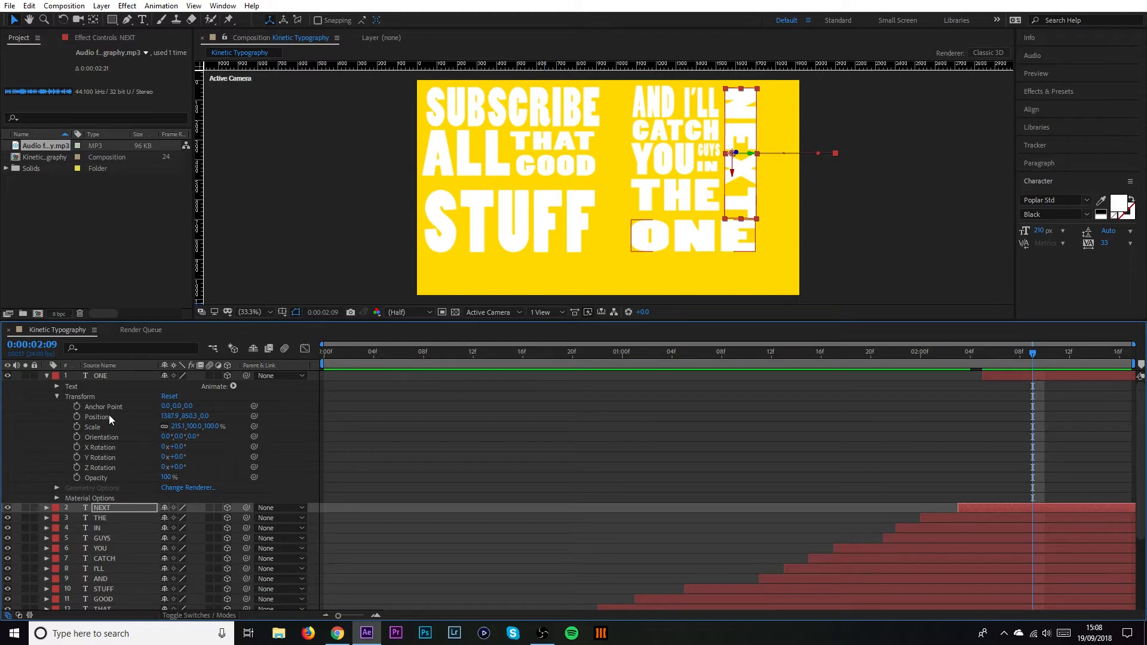
{"action": "left_click", "coordinate": [76, 427]}
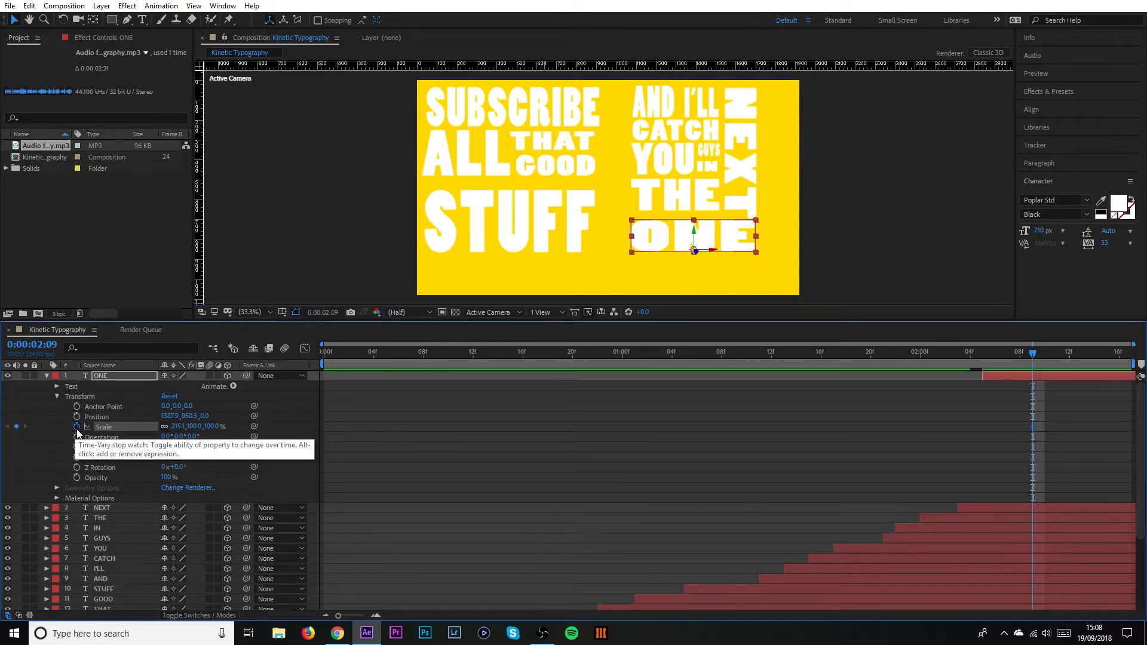
Set the ONE layer's Scale to 0% at 0:00:02:05 so the word grows in from nothing.
{"action": "left_click_drag", "start_coordinate": [1026, 356], "coordinate": [983, 356]}
{"action": "left_click_drag", "start_coordinate": [180, 426], "coordinate": [35, 416]}
{"action": "left_click", "coordinate": [177, 428]}
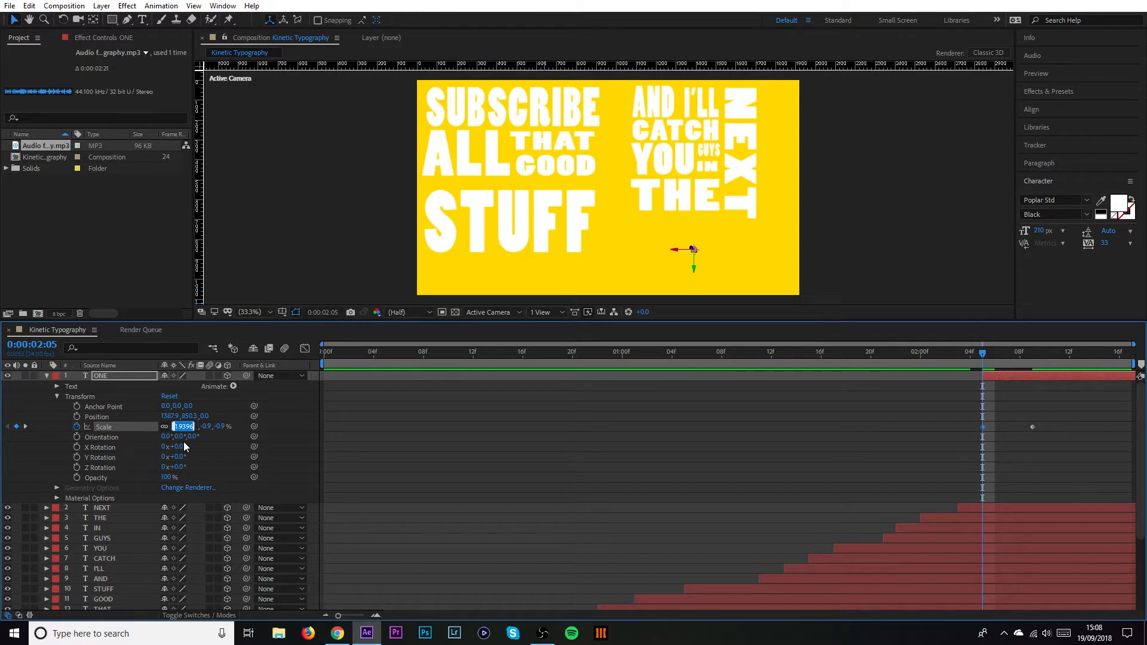
{"action": "type", "text": "0"}
{"action": "key", "text": "Return"}
{"action": "left_click", "coordinate": [853, 251]}
Play back the composition to check the scale animation of ONE.
{"action": "left_click_drag", "start_coordinate": [976, 351], "coordinate": [371, 367]}
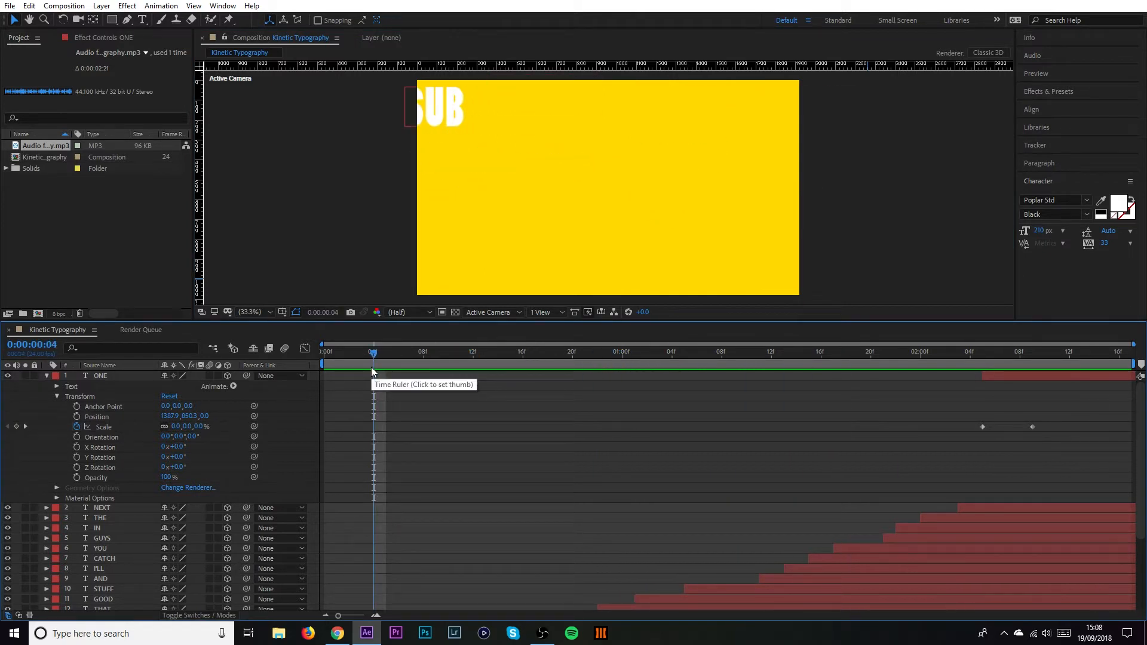
{"action": "key", "text": "space"}
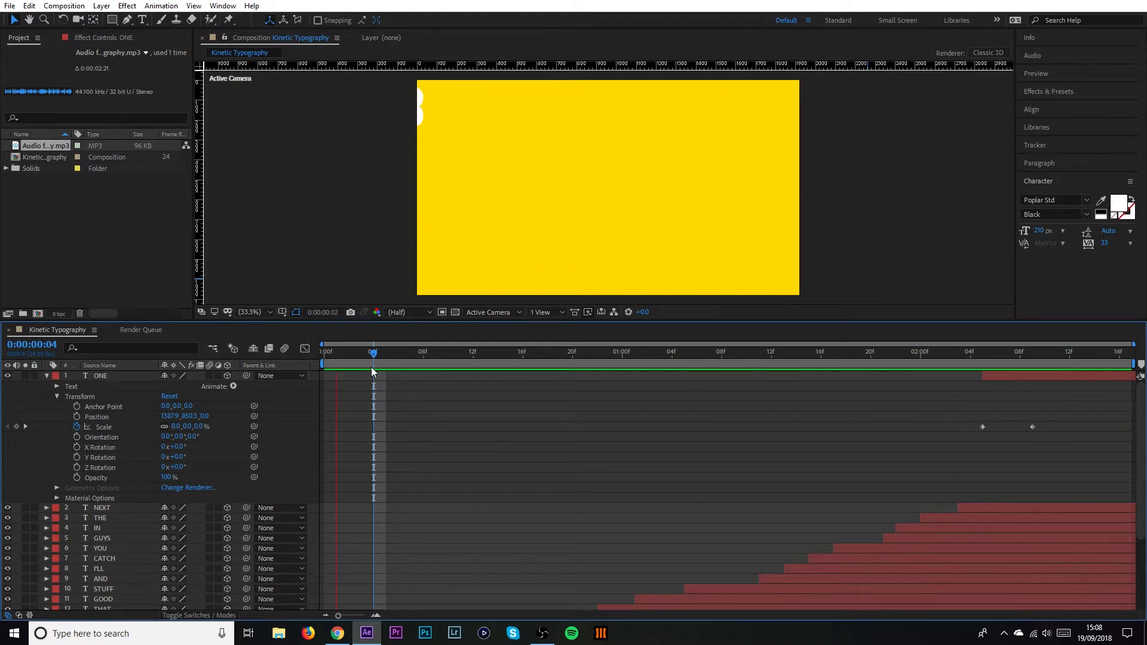
{"action": "key", "text": "space"}
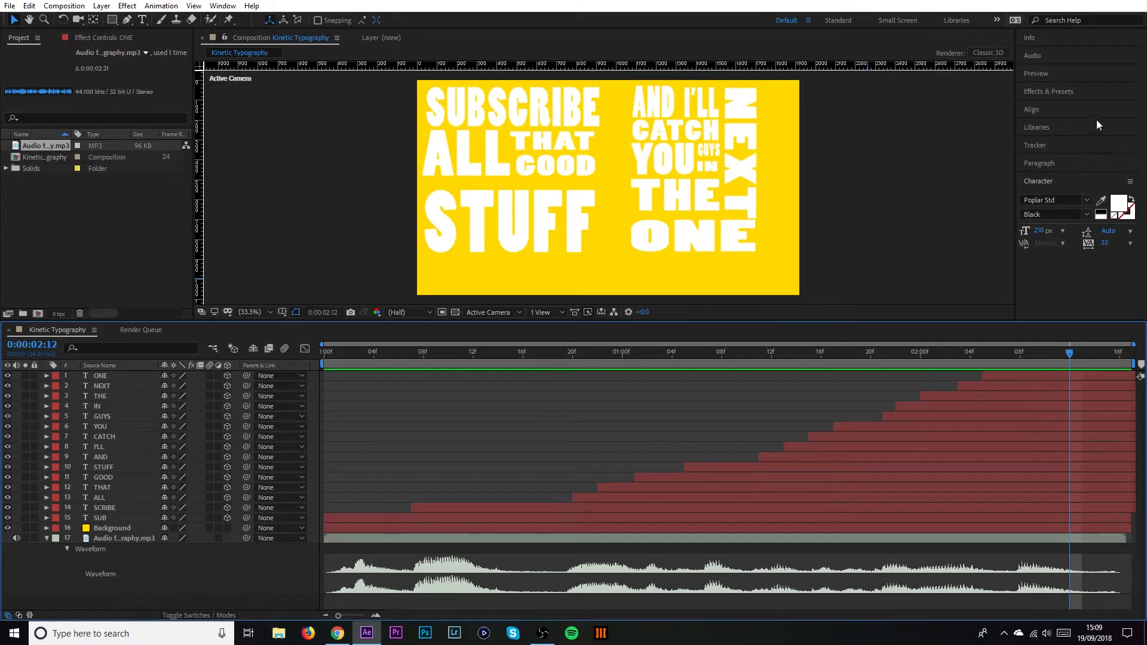
Search the effects and presets for "text" and browse the Animate In text presets.
{"action": "left_click", "coordinate": [1067, 91]}
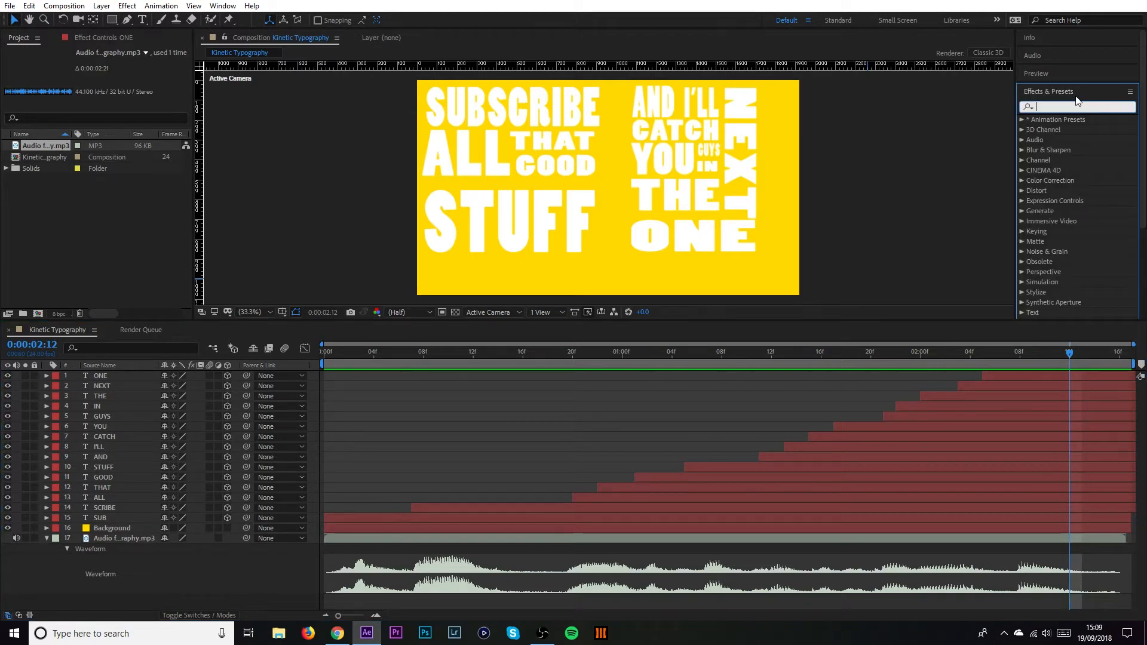
{"action": "type", "text": "text"}
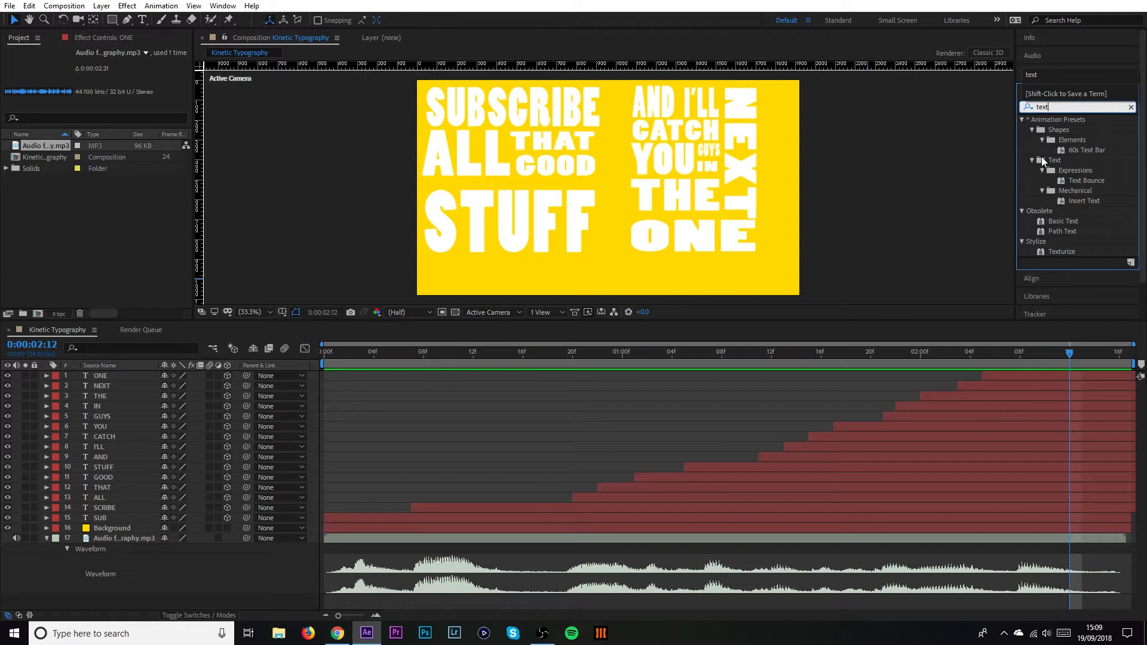
{"action": "left_click", "coordinate": [1032, 160]}
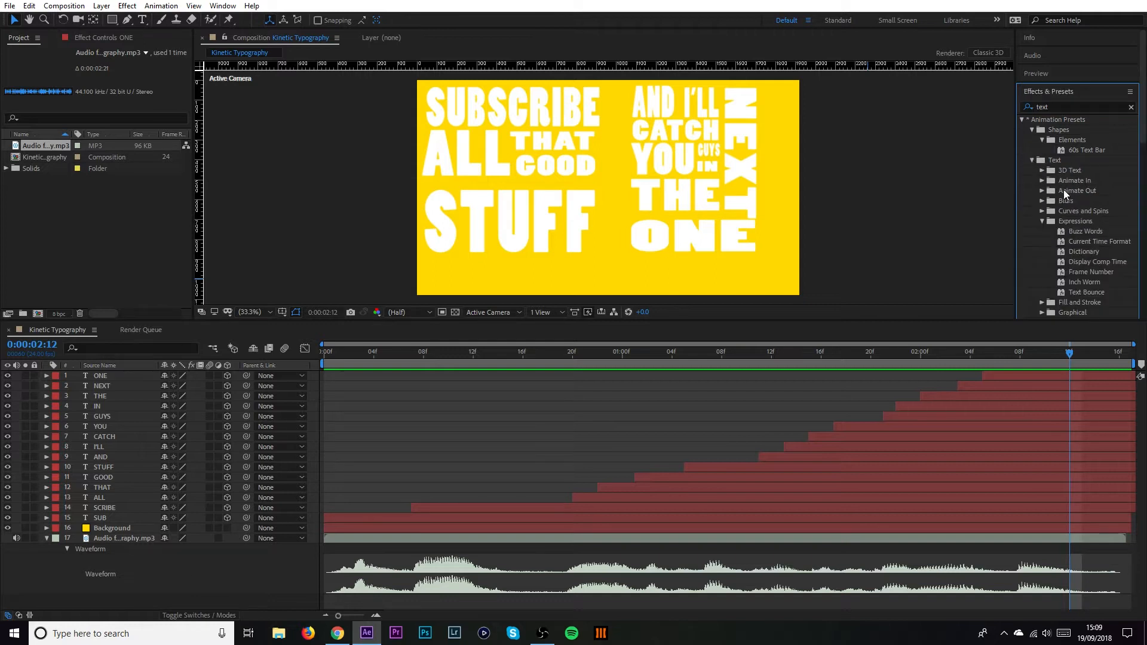
{"action": "left_click", "coordinate": [1042, 181]}
{"action": "scroll", "coordinate": [1074, 179], "scroll_direction": "down", "scroll_amount": 5}
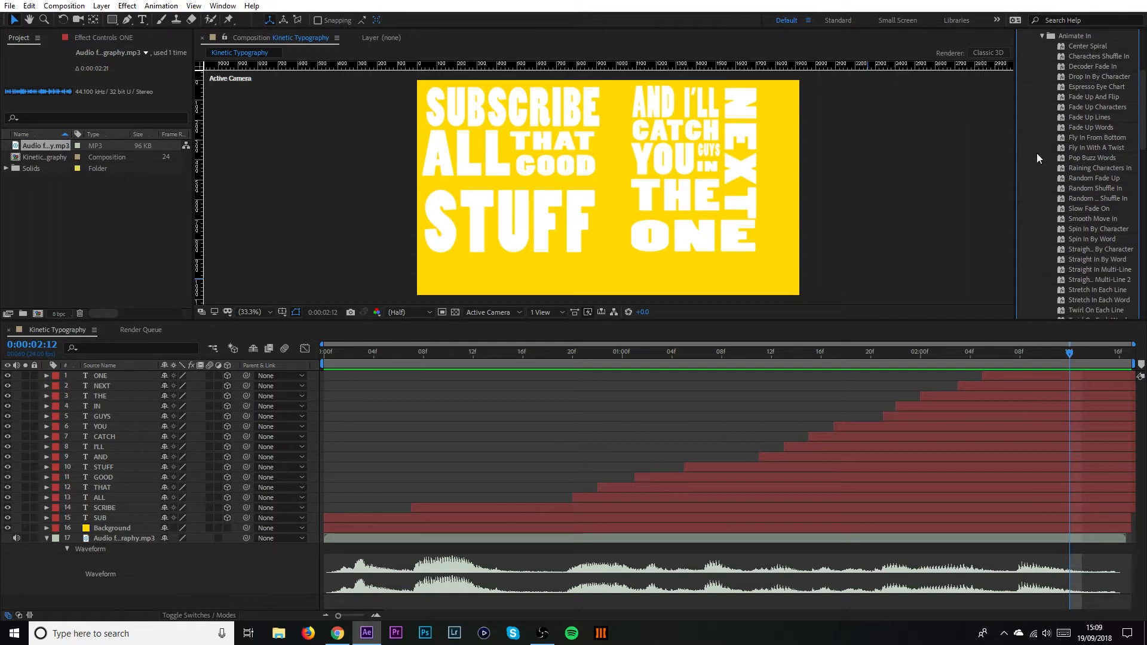
{"action": "scroll", "coordinate": [1095, 156], "scroll_direction": "down", "scroll_amount": 1}
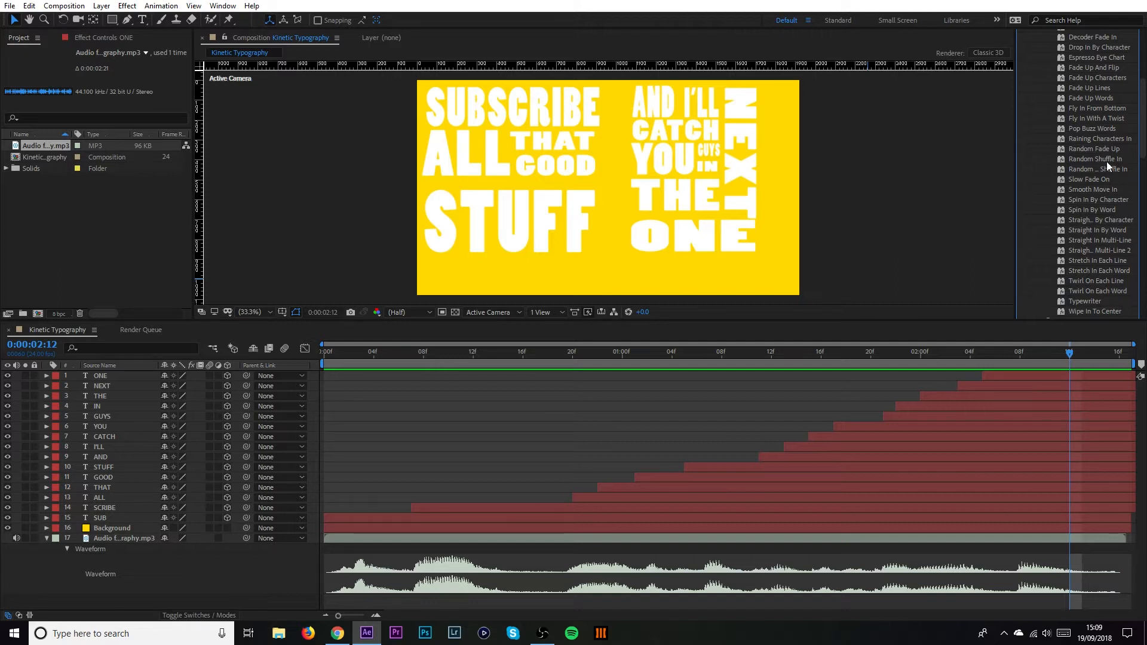
{"action": "scroll", "coordinate": [1106, 162], "scroll_direction": "down", "scroll_amount": 1}
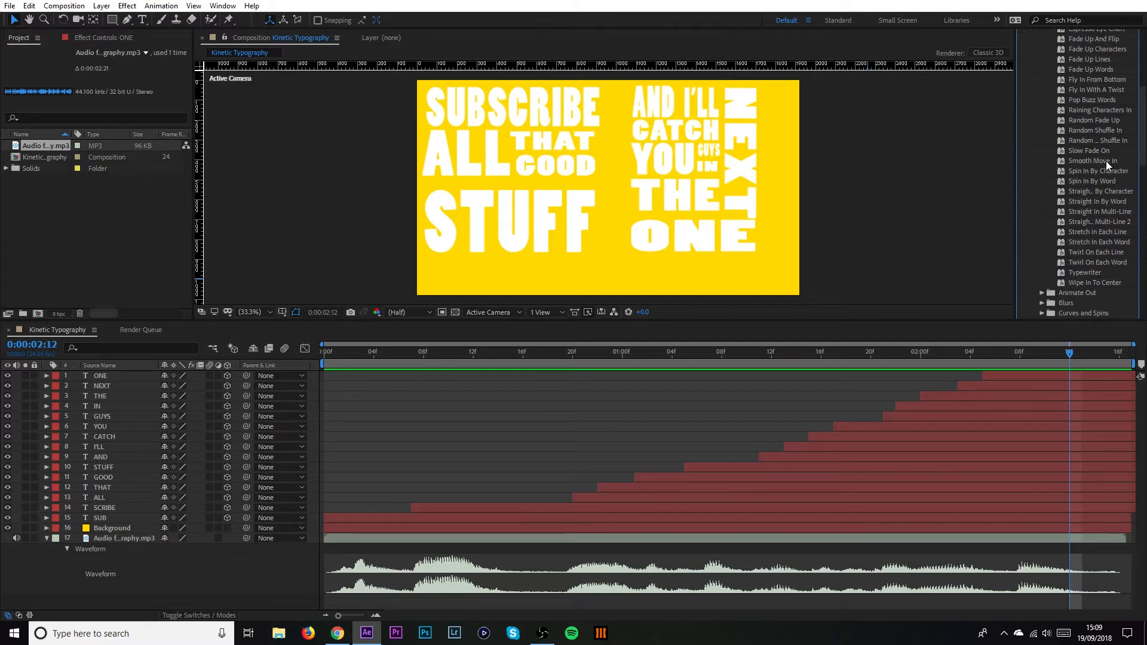
{"action": "scroll", "coordinate": [1106, 160], "scroll_direction": "up", "scroll_amount": 3}
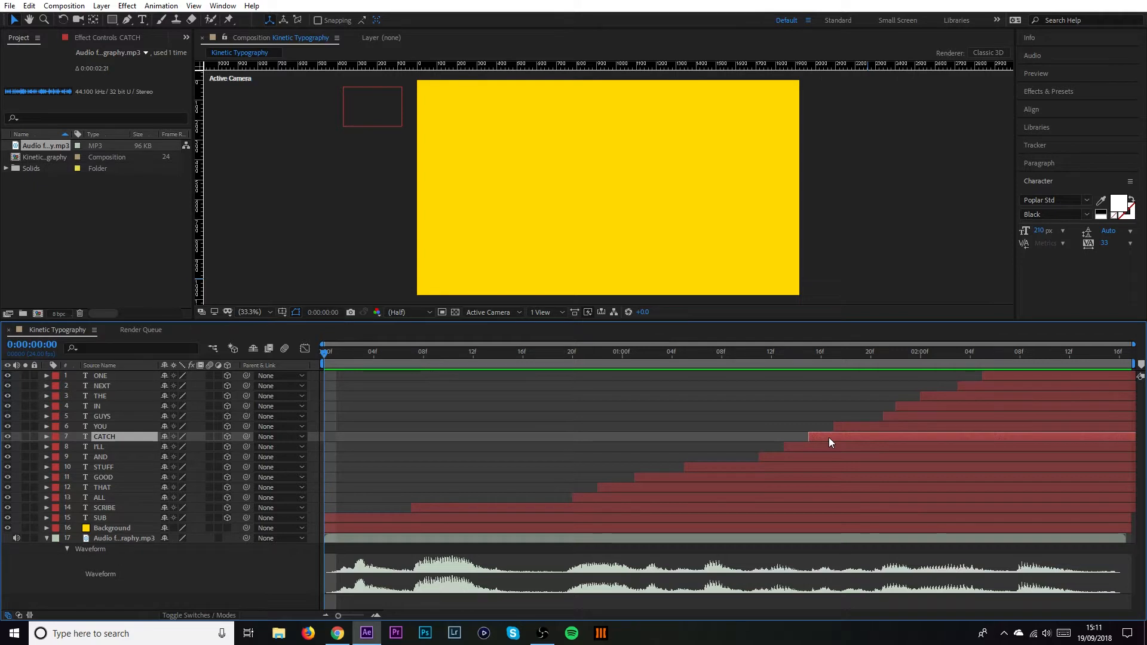
Reveal the CATCH layer's keyframes, move its Offset keyframes to 0:00:01:13 and 0:00:01:17, and preview the animation.
{"action": "key", "text": "u"}
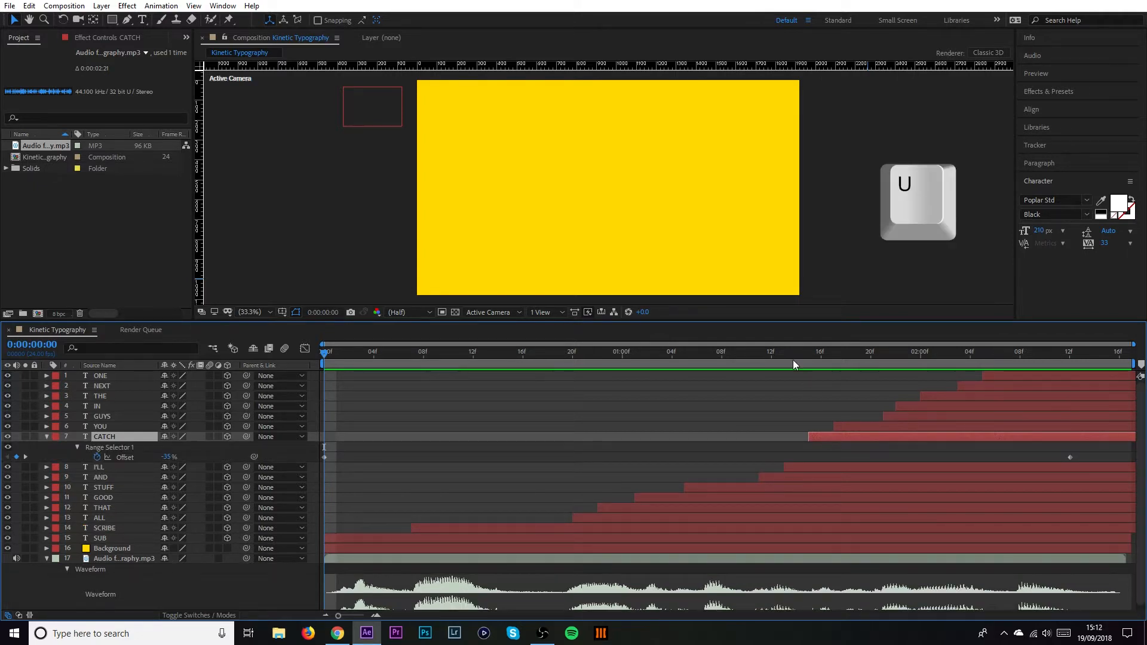
{"action": "left_click_drag", "start_coordinate": [1071, 458], "coordinate": [869, 459]}
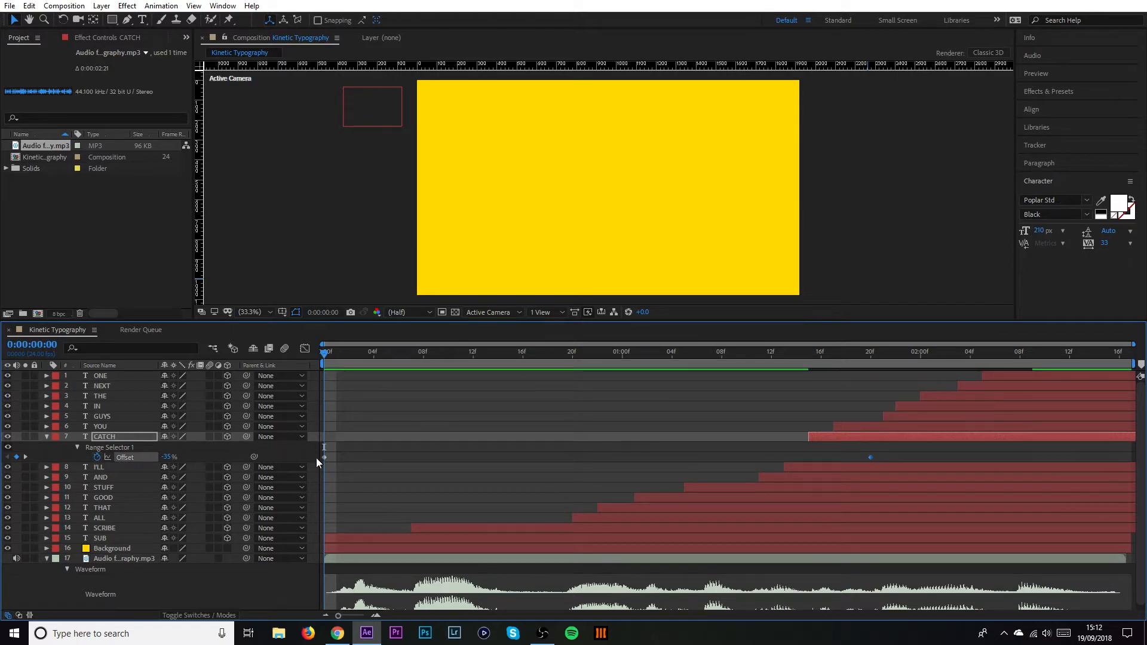
{"action": "left_click_drag", "start_coordinate": [324, 456], "coordinate": [788, 458]}
{"action": "left_click_drag", "start_coordinate": [870, 457], "coordinate": [834, 457]}
{"action": "left_click_drag", "start_coordinate": [773, 357], "coordinate": [711, 358]}
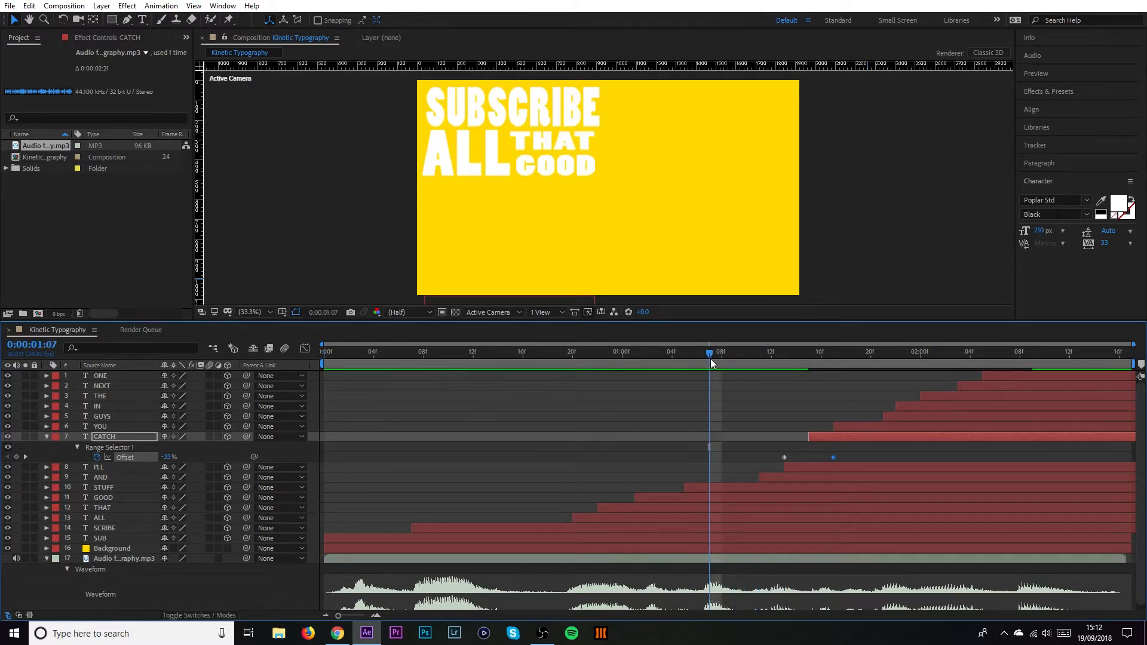
{"action": "key", "text": "space"}
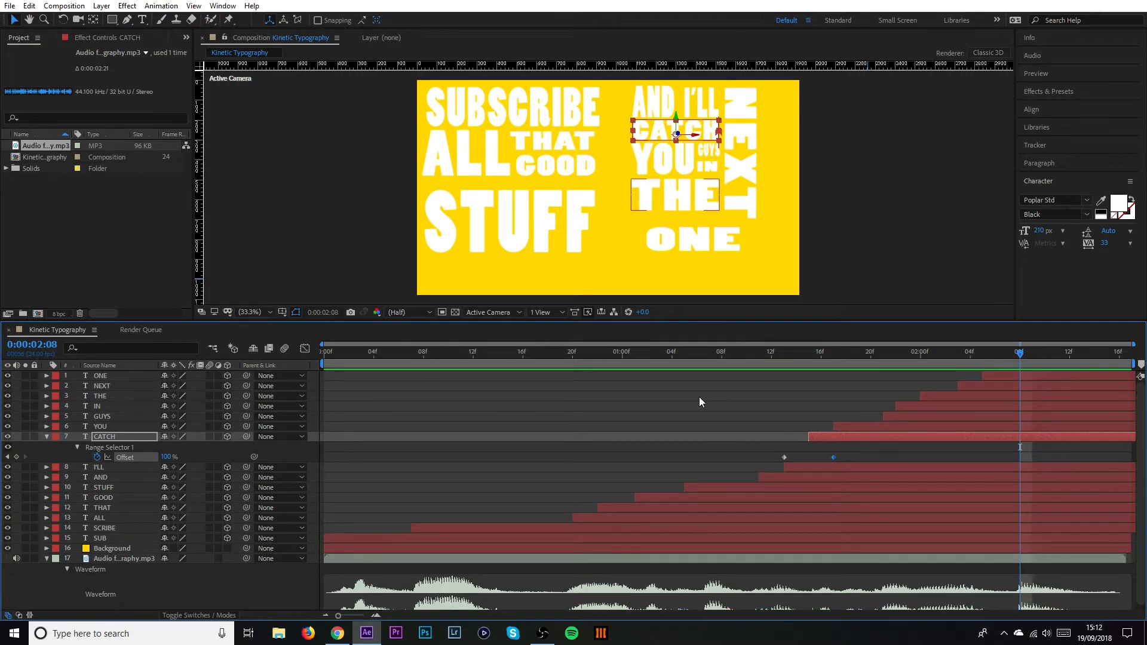
Slow the CATCH animation by moving its end Offset keyframe to 0:00:02:02, and preview the result.
{"action": "left_click_drag", "start_coordinate": [802, 352], "coordinate": [847, 359]}
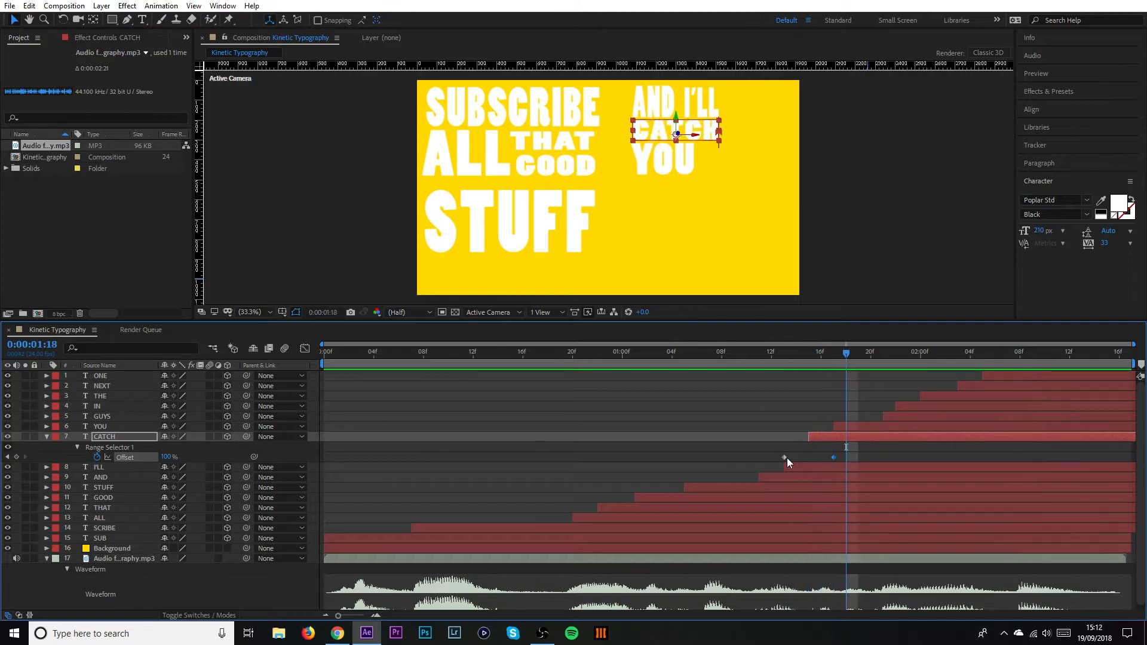
{"action": "left_click_drag", "start_coordinate": [834, 457], "coordinate": [946, 457]}
{"action": "left_click_drag", "start_coordinate": [837, 354], "coordinate": [698, 361]}
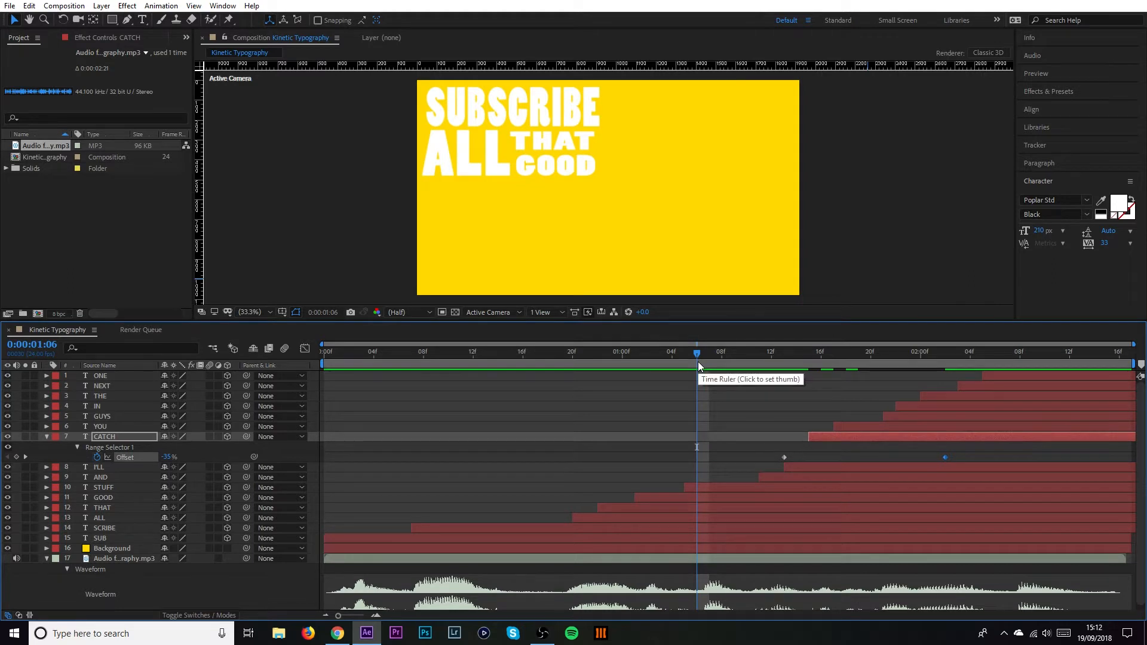
{"action": "key", "text": "space"}
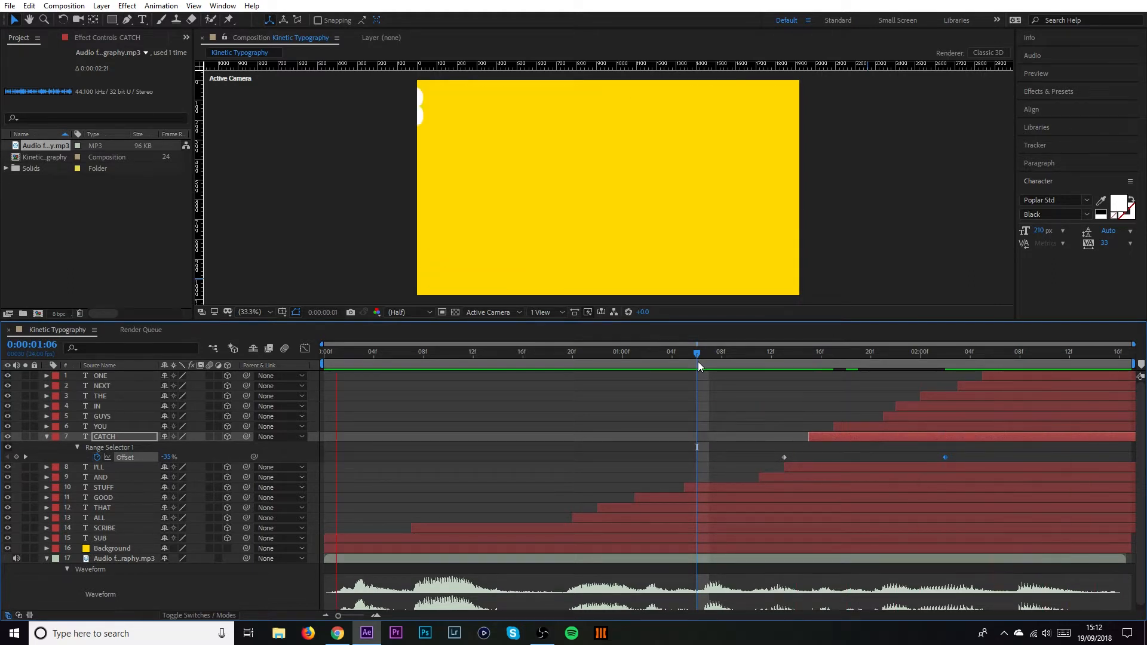
{"action": "left_click", "coordinate": [748, 367]}
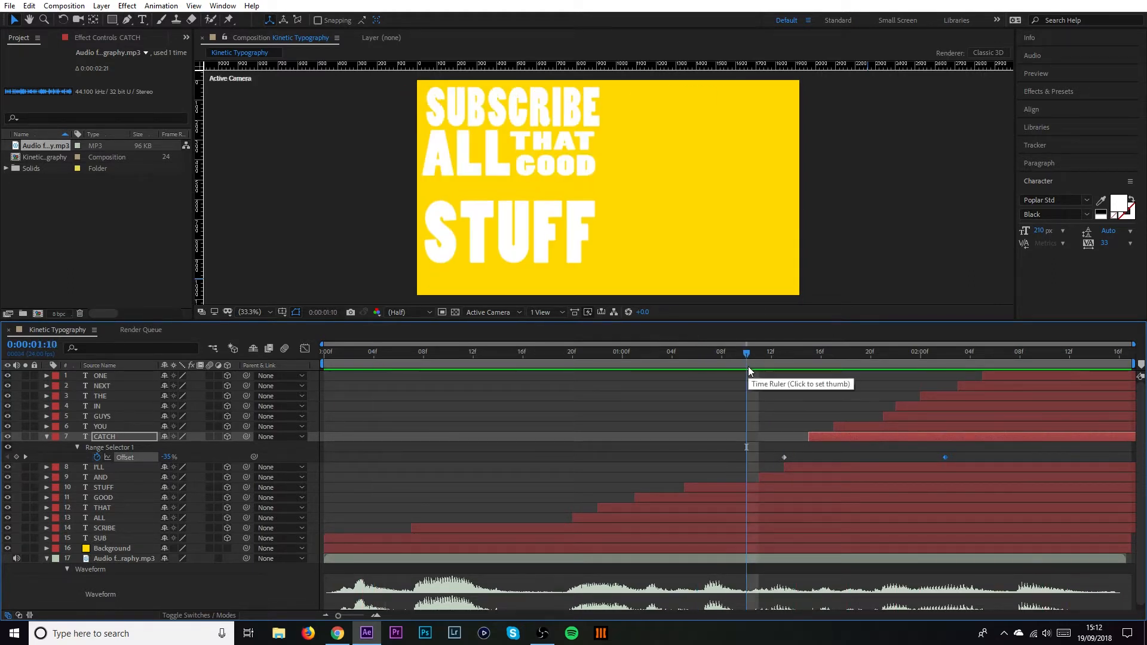
{"action": "key", "text": "space"}
{"action": "key", "text": "space"}
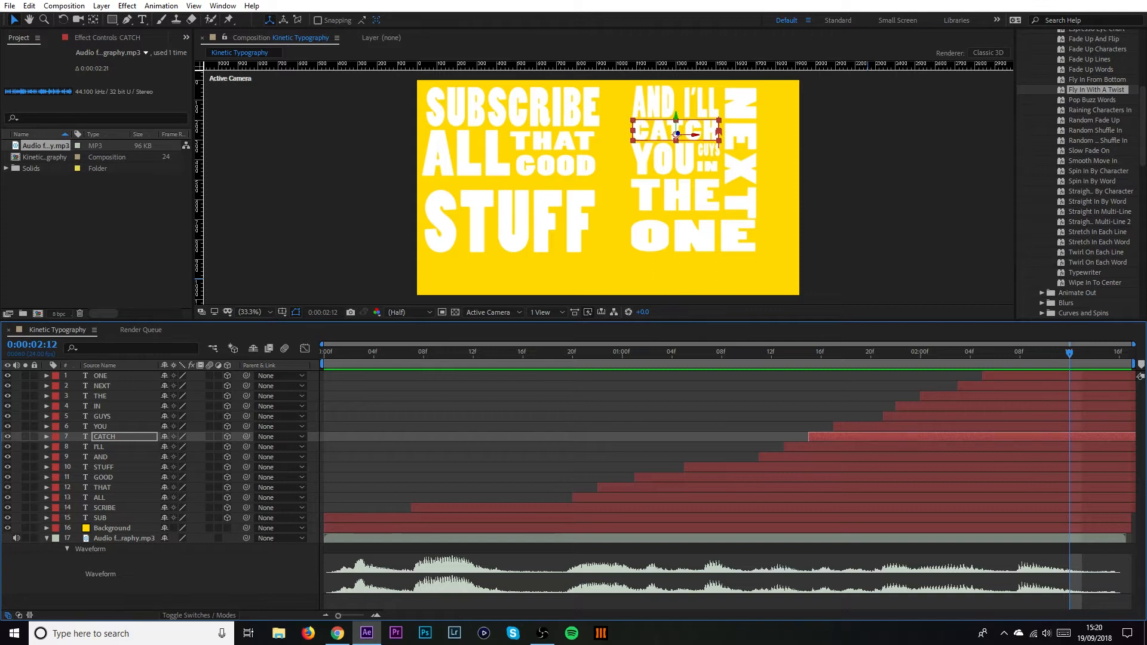
Pre-compose all the word layers, ONE through SUB, together with the audio layer into a composition named Text.
{"action": "left_click", "coordinate": [121, 375]}
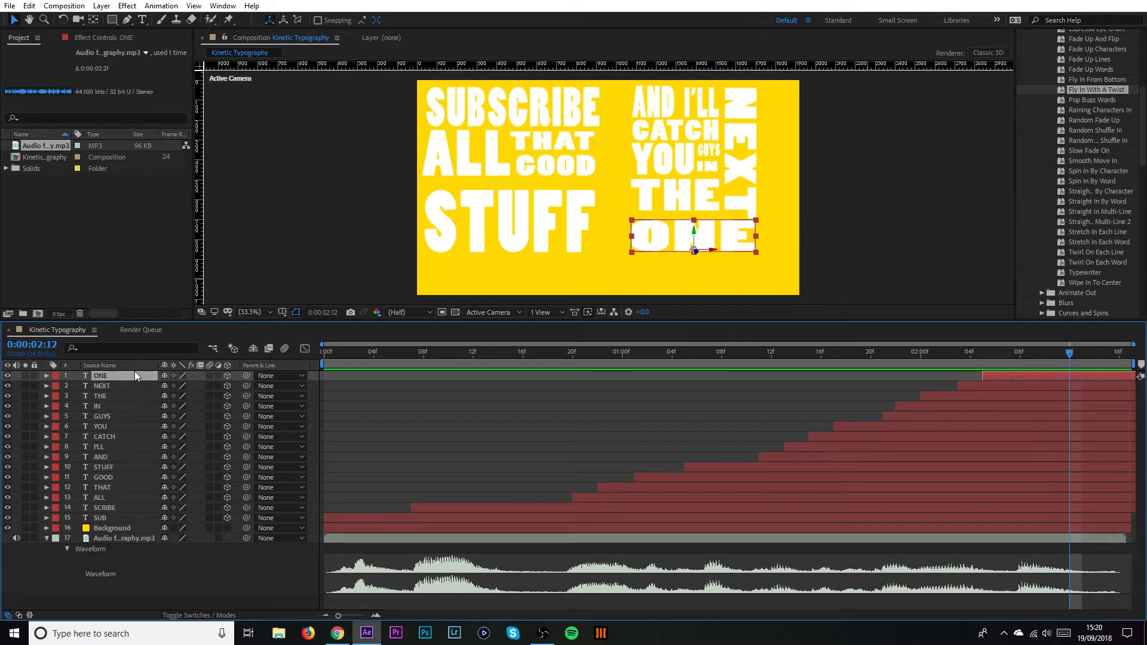
{"action": "key", "text": "ctrl+shift"}
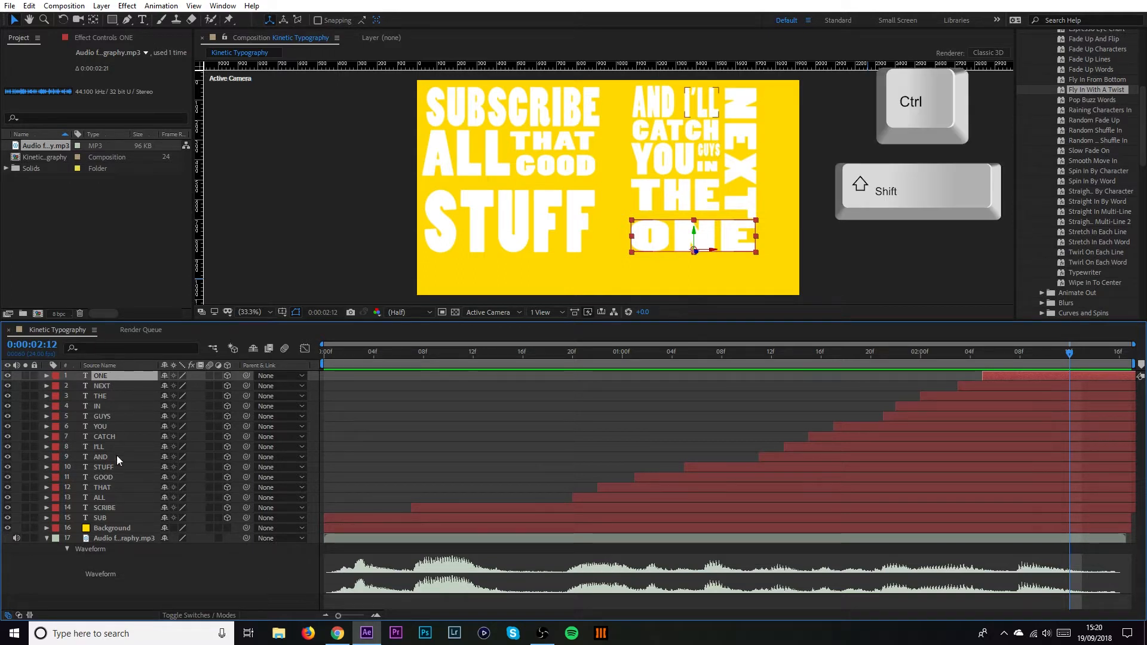
{"action": "left_click", "coordinate": [120, 518], "text": "ctrl+shift"}
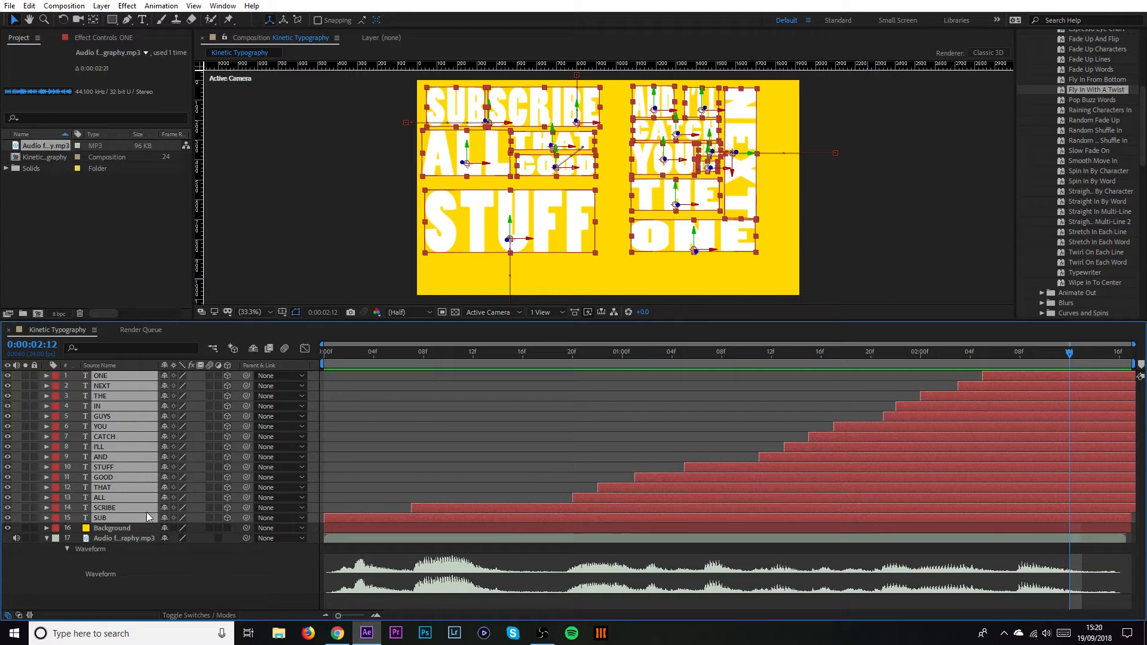
{"action": "left_click", "coordinate": [131, 537], "text": "ctrl"}
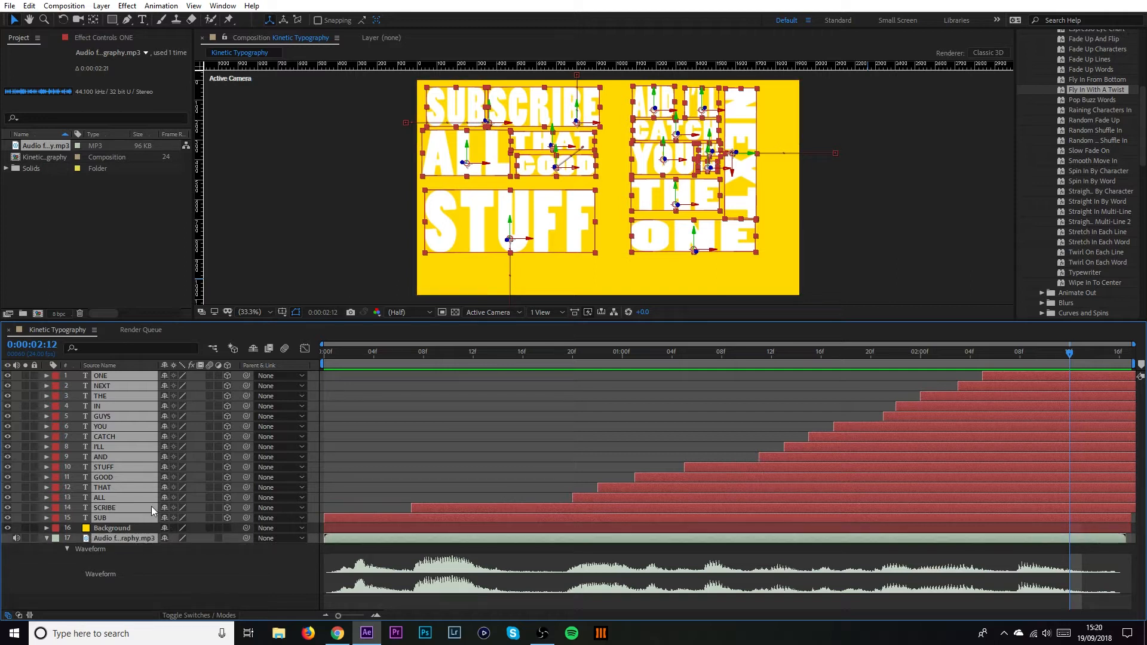
{"action": "right_click", "coordinate": [145, 457]}
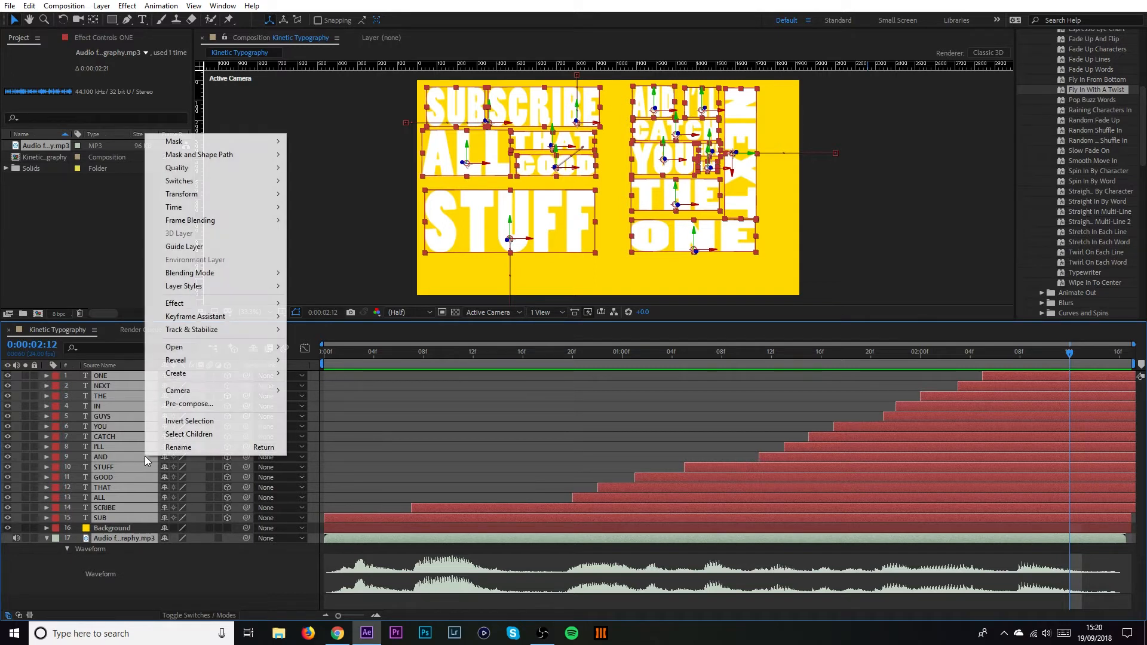
{"action": "left_click", "coordinate": [216, 404]}
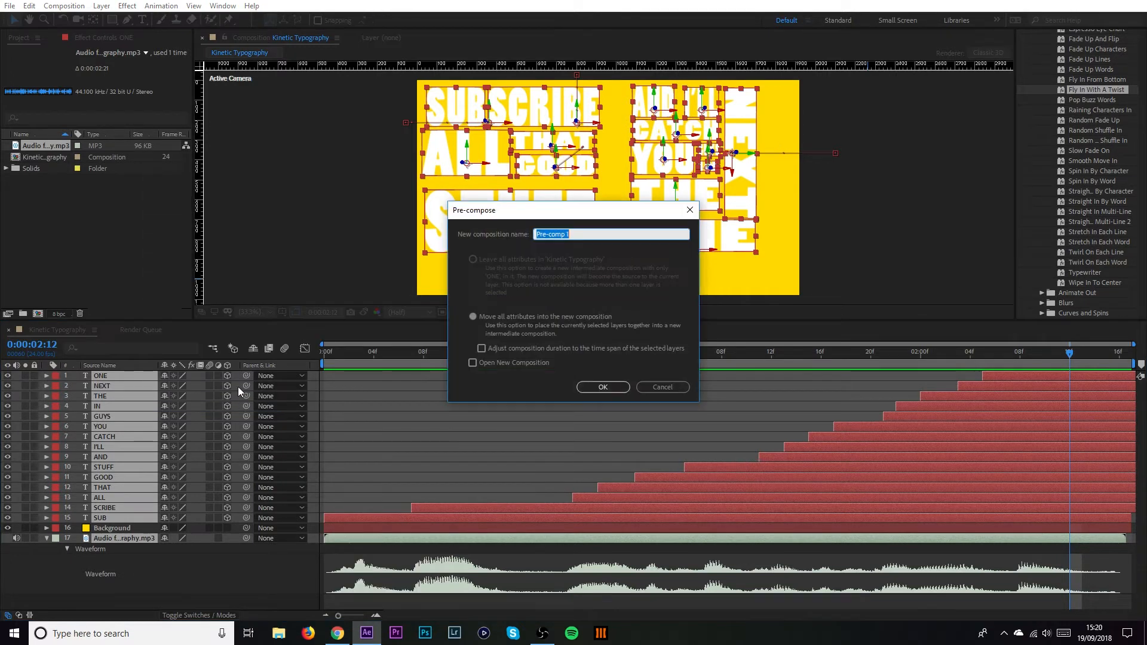
{"action": "type", "text": "Text"}
{"action": "left_click", "coordinate": [603, 387]}
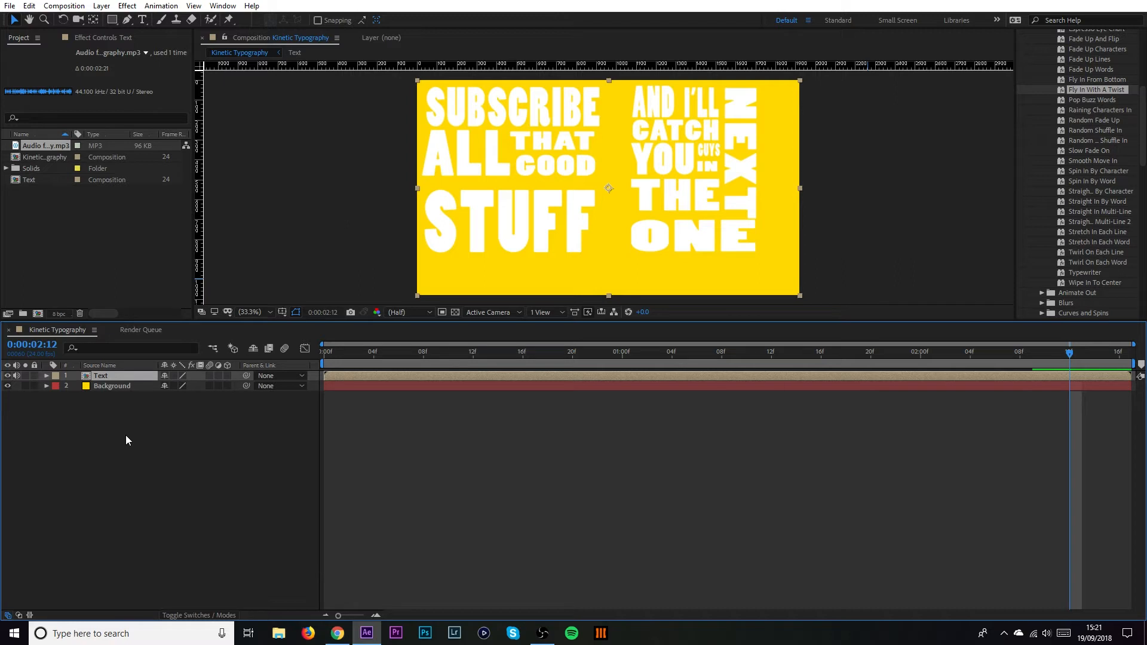
Open the Text pre-composition to inspect its layers, and return to the Kinetic Typography composition.
{"action": "double_click", "coordinate": [120, 376]}
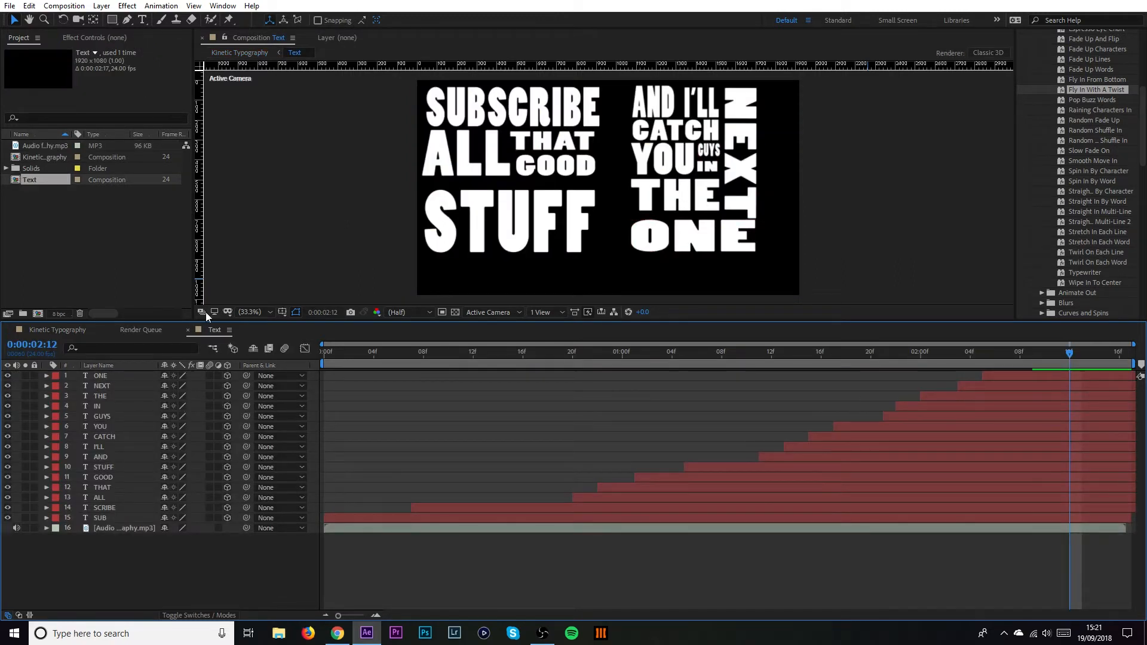
{"action": "left_click", "coordinate": [112, 329]}
{"action": "left_click", "coordinate": [68, 330]}
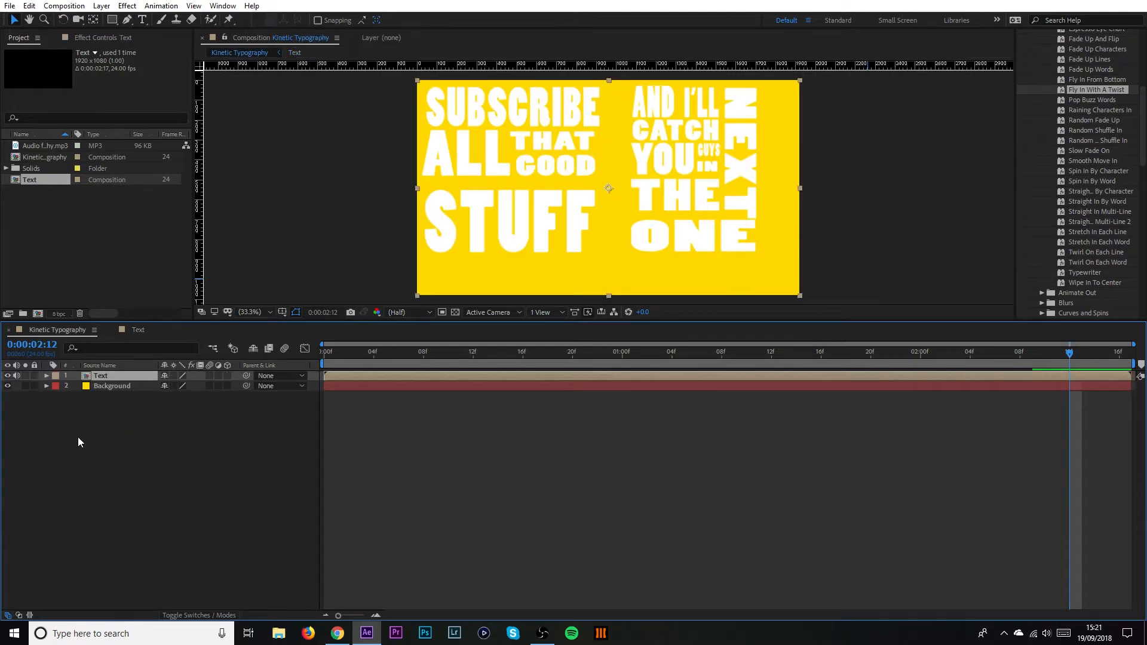
Add a Drop Shadow layer style to the Text layer and set the shadow's Size to 27.
{"action": "right_click", "coordinate": [118, 377]}
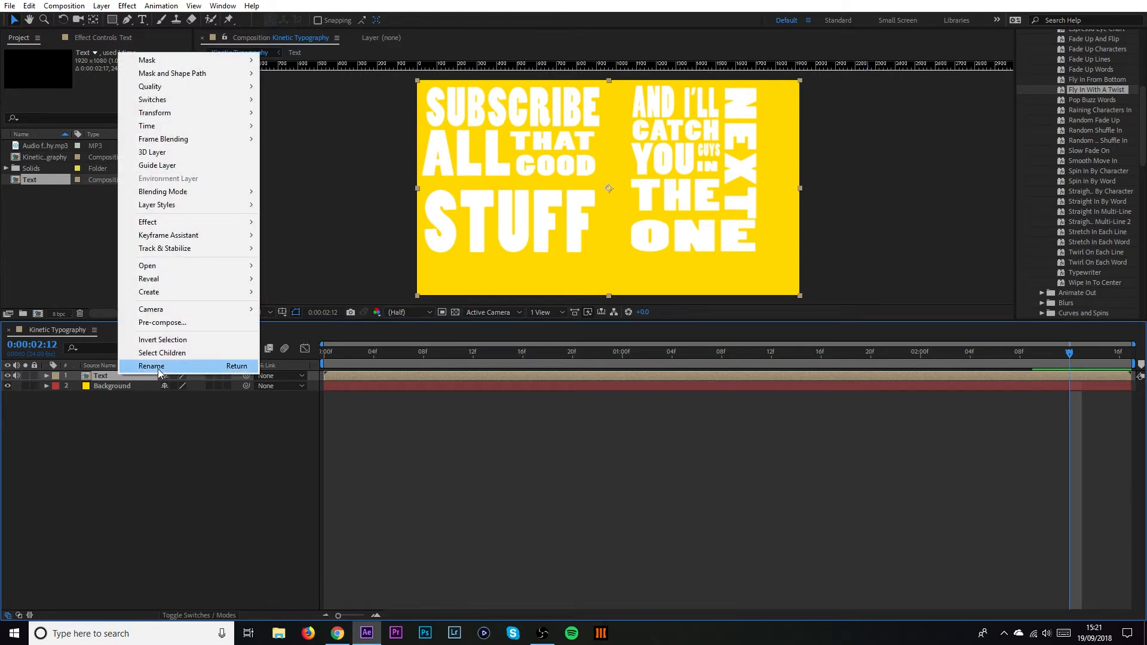
{"action": "mouse_move", "coordinate": [217, 206]}
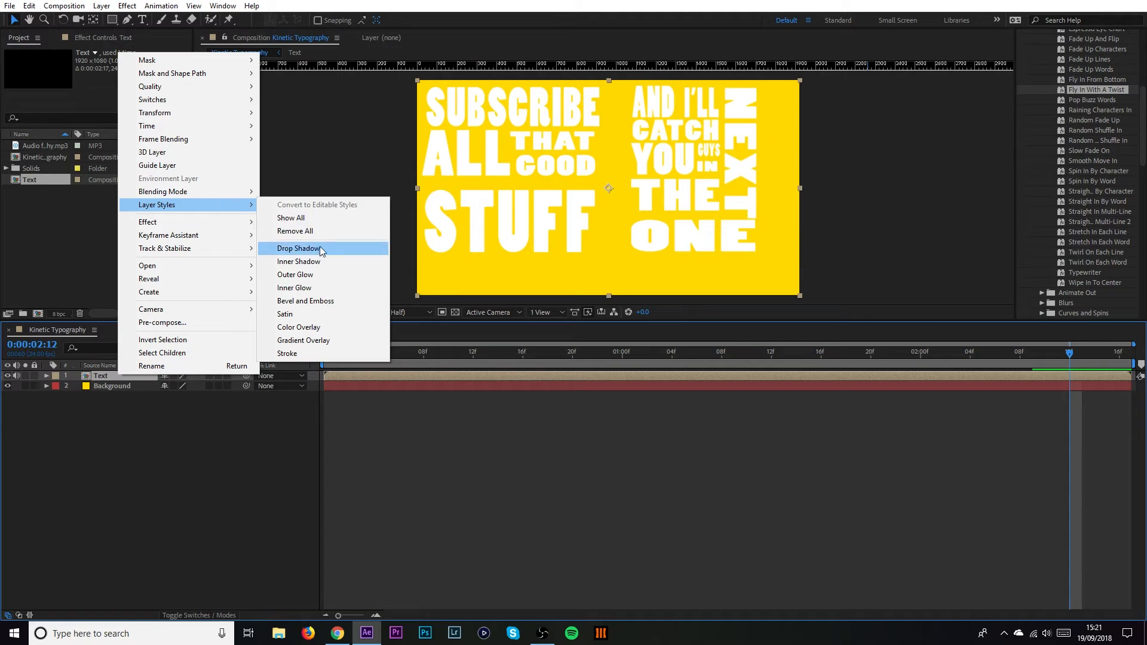
{"action": "left_click", "coordinate": [299, 248]}
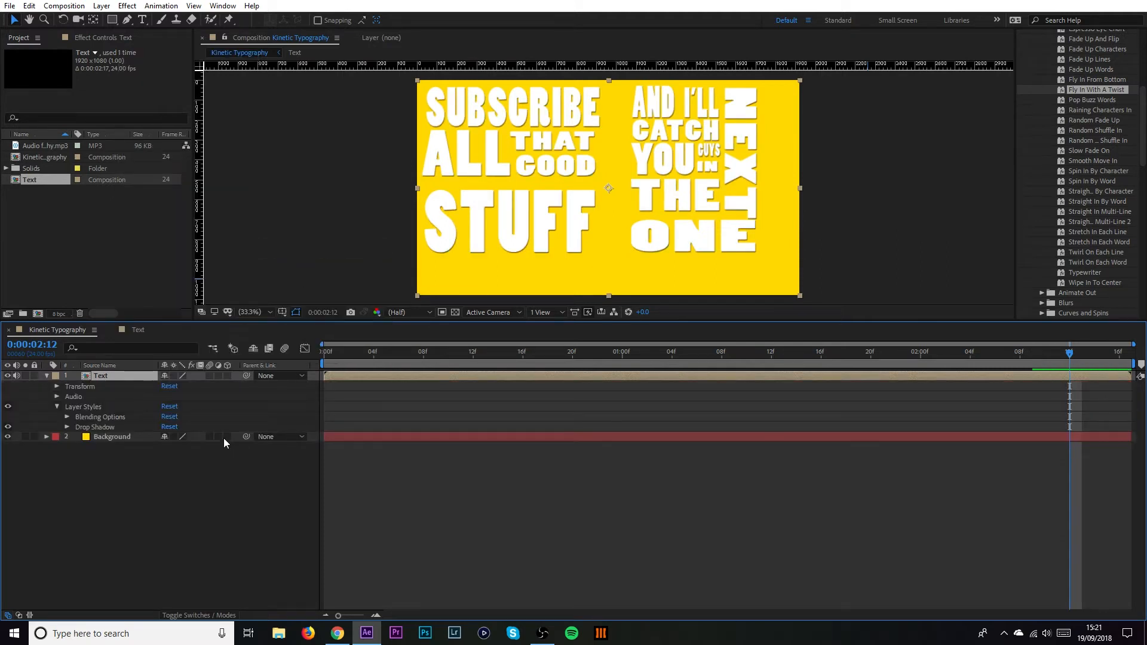
{"action": "left_click", "coordinate": [67, 427]}
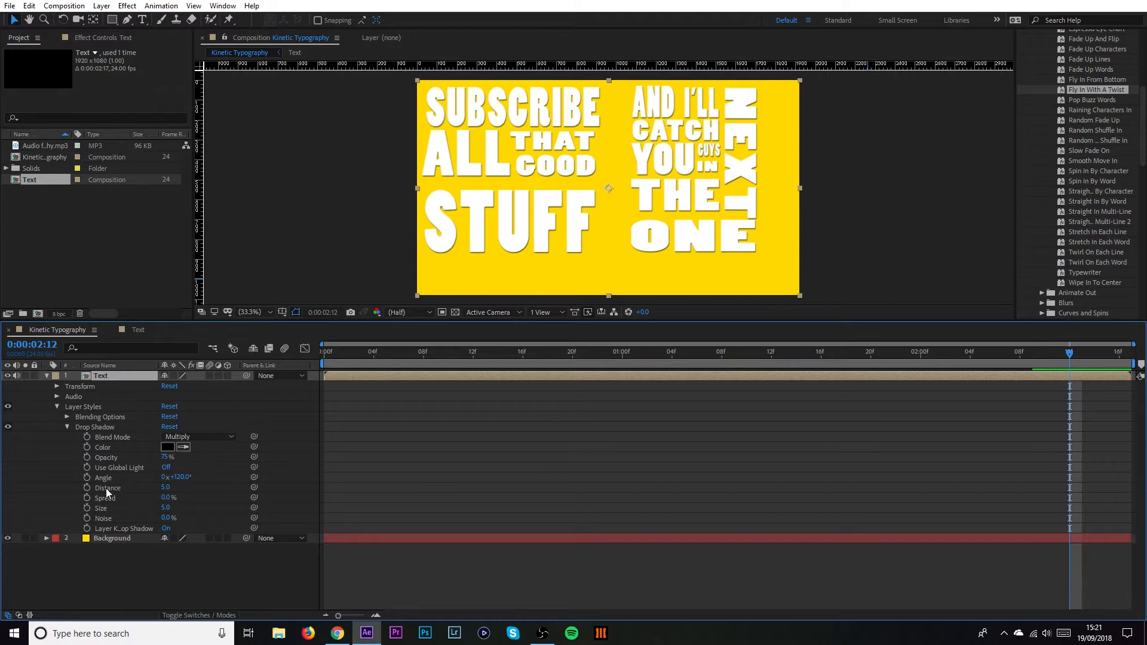
{"action": "left_click_drag", "start_coordinate": [175, 508], "coordinate": [126, 497]}
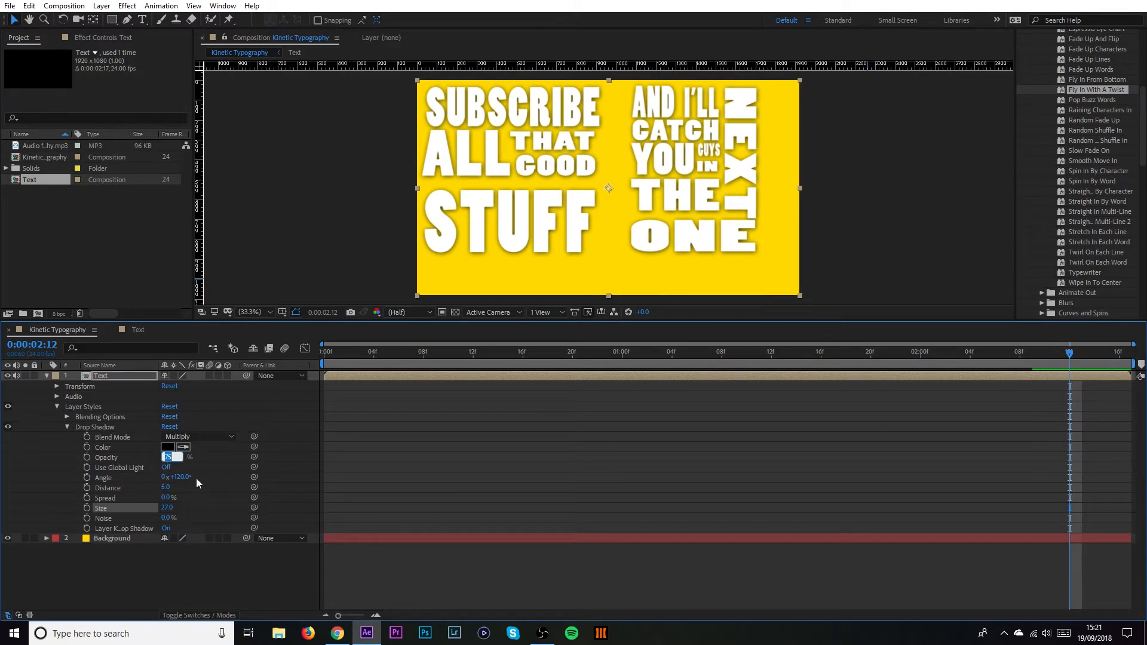